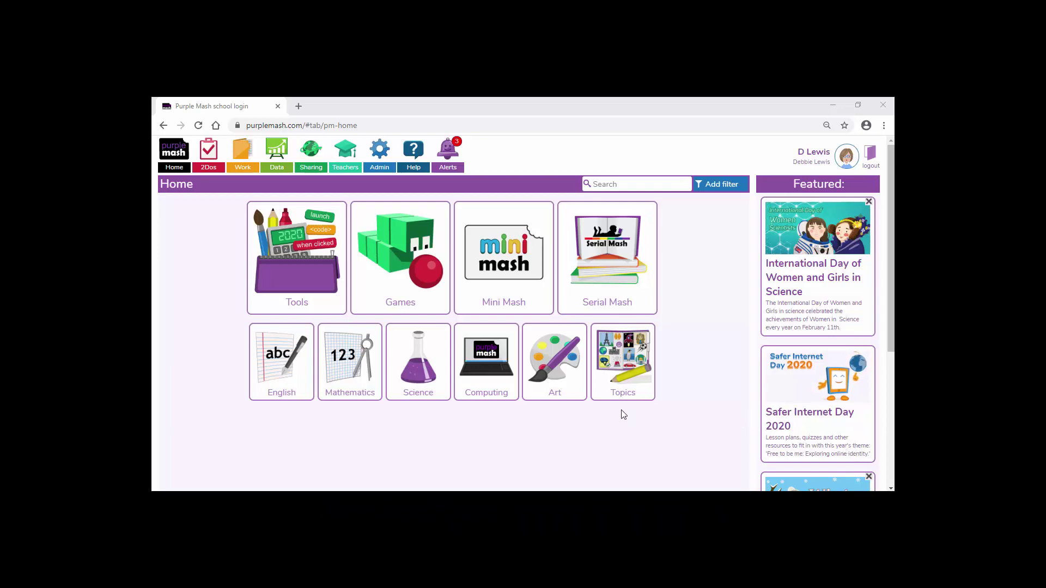
- Review the Mini Mash settings for the Reception class, including the option to take pupils straight to Mini Mash
{"action": "left_click", "coordinate": [509, 252]}
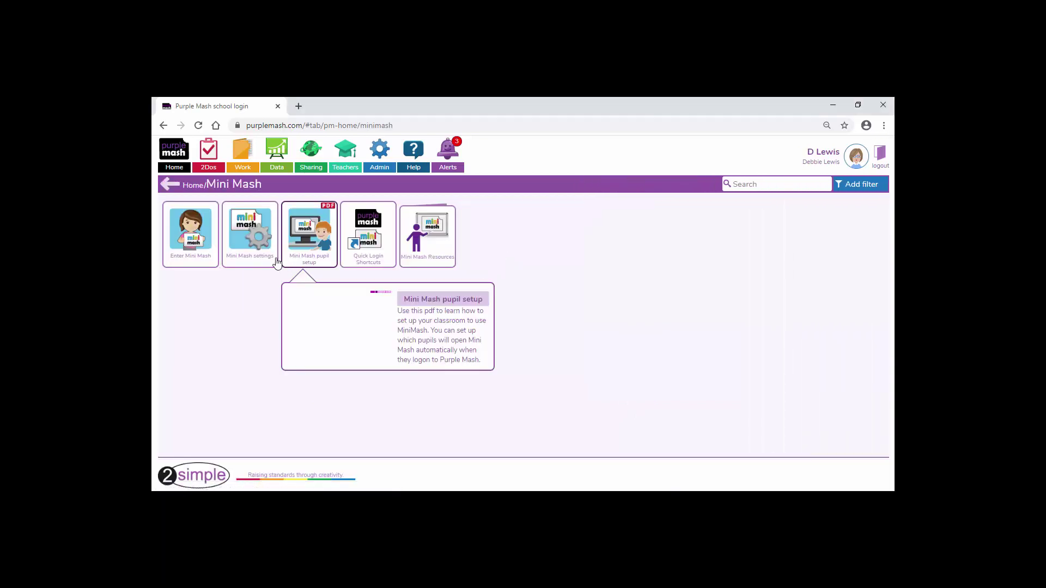
{"action": "left_click", "coordinate": [255, 249]}
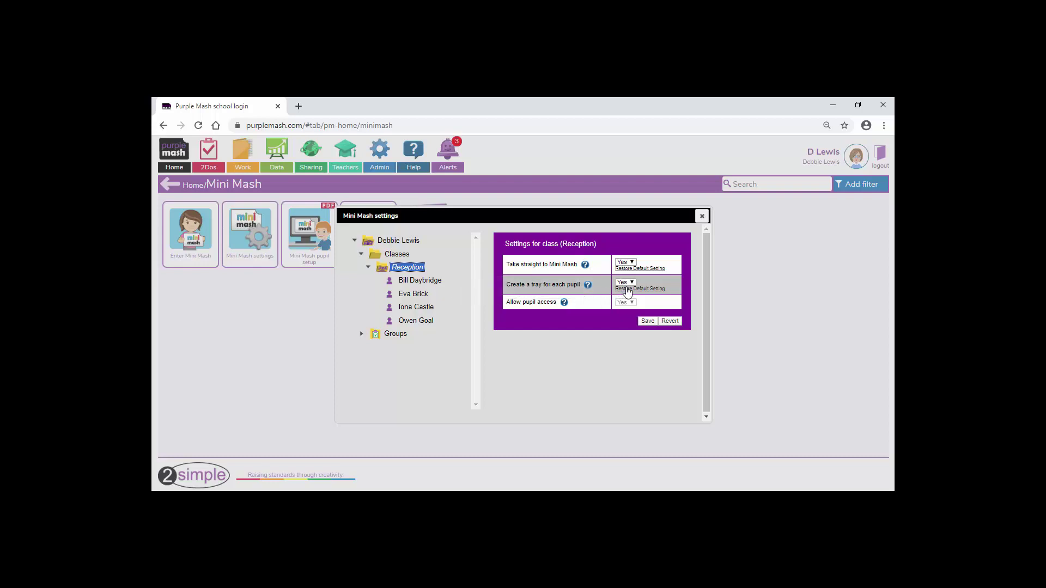
{"action": "left_click", "coordinate": [632, 263]}
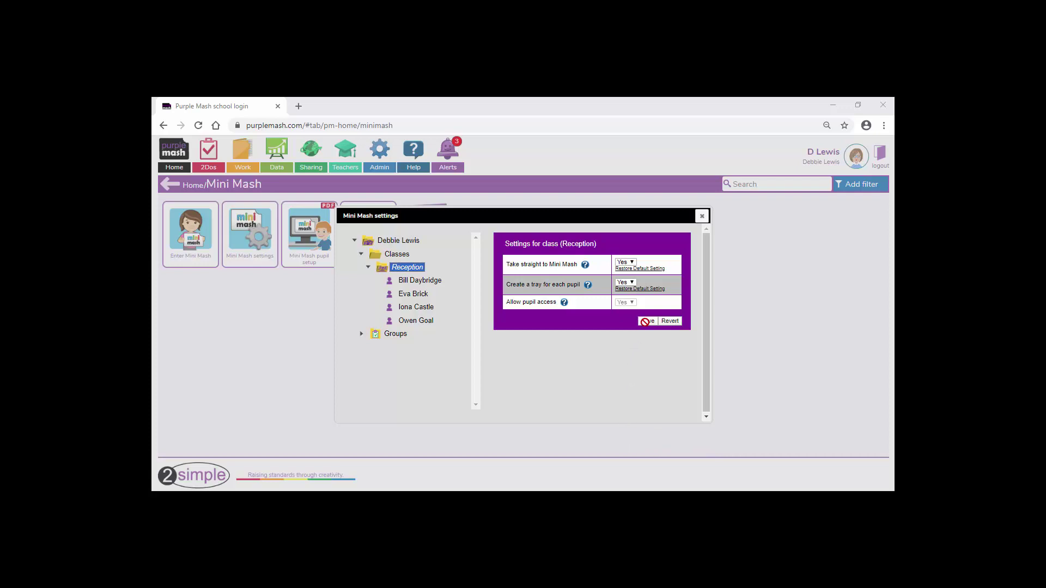
{"action": "left_click", "coordinate": [703, 217]}
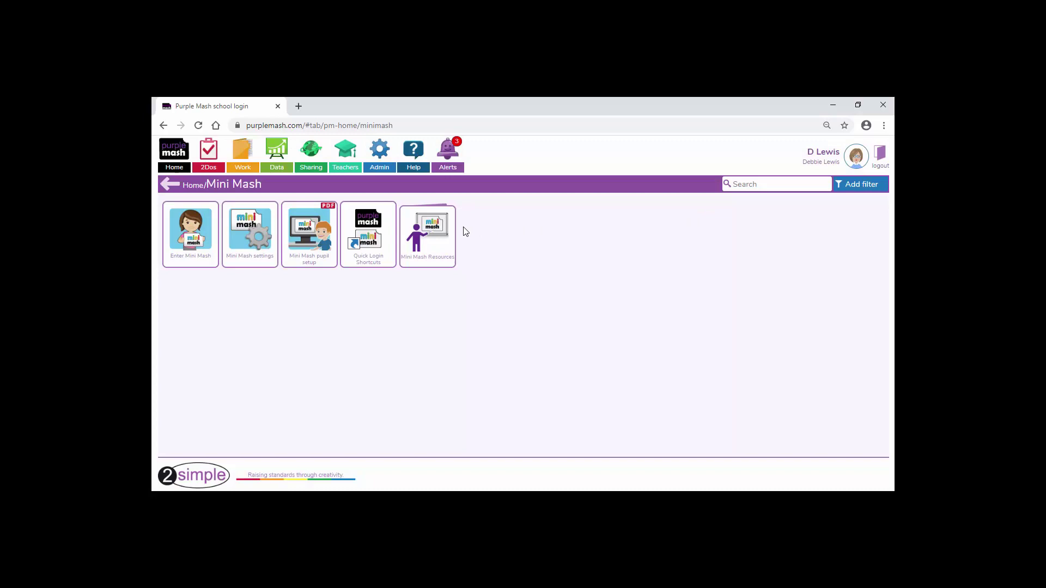
- Enter Mini Mash and go to the Reception class's trays
{"action": "left_click", "coordinate": [196, 235]}
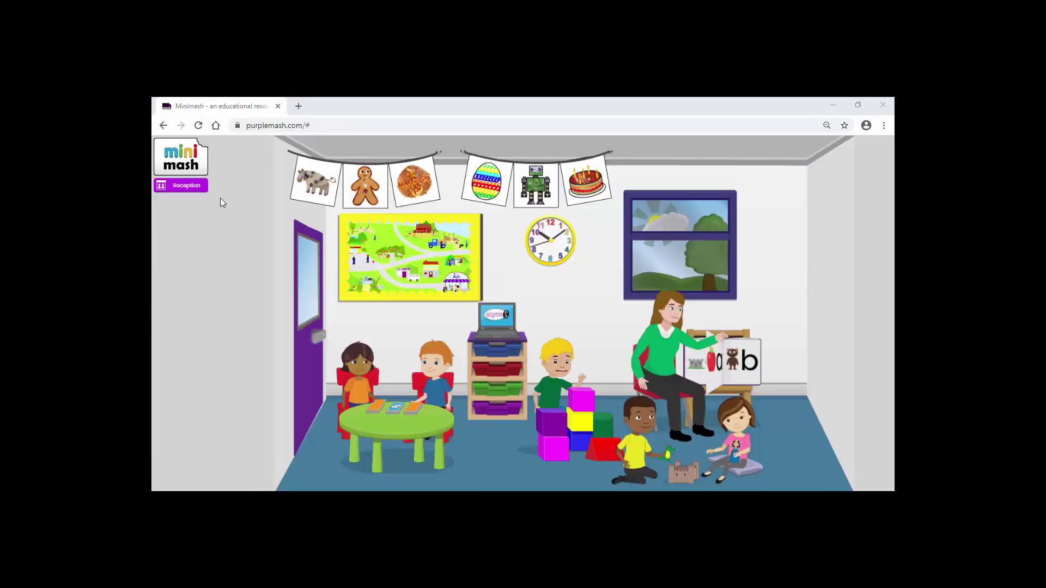
{"action": "left_click", "coordinate": [197, 165]}
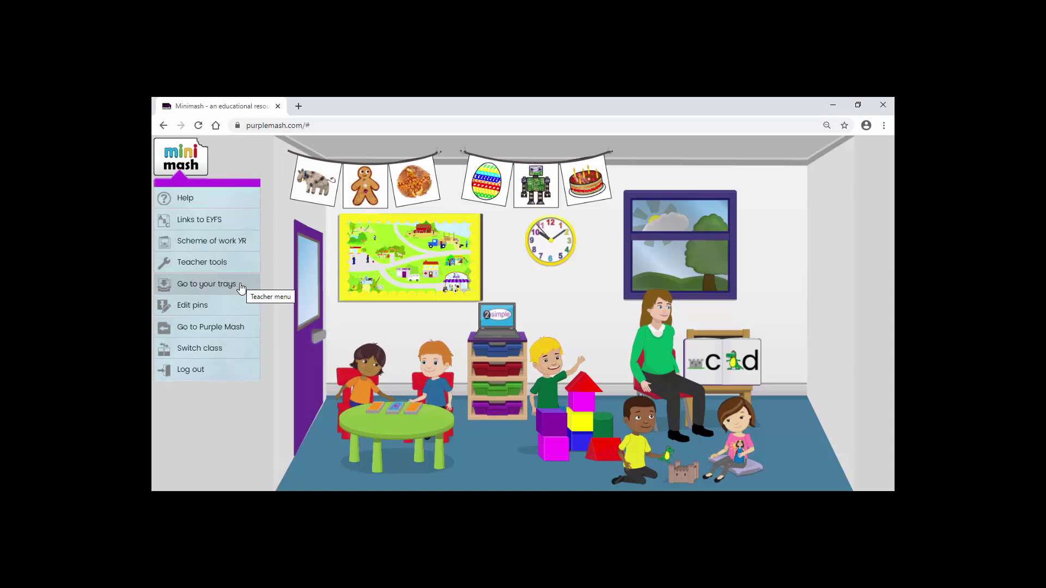
{"action": "left_click", "coordinate": [241, 284]}
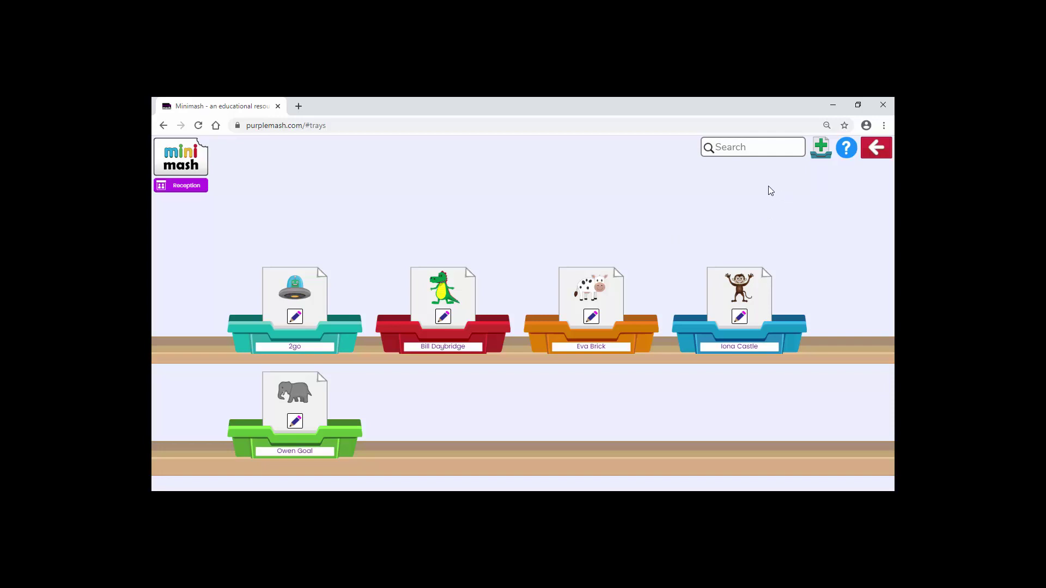
- Start a new tray named Aliens and give it the alien-in-flying-saucer picture from the space clipart
{"action": "left_click", "coordinate": [822, 153]}
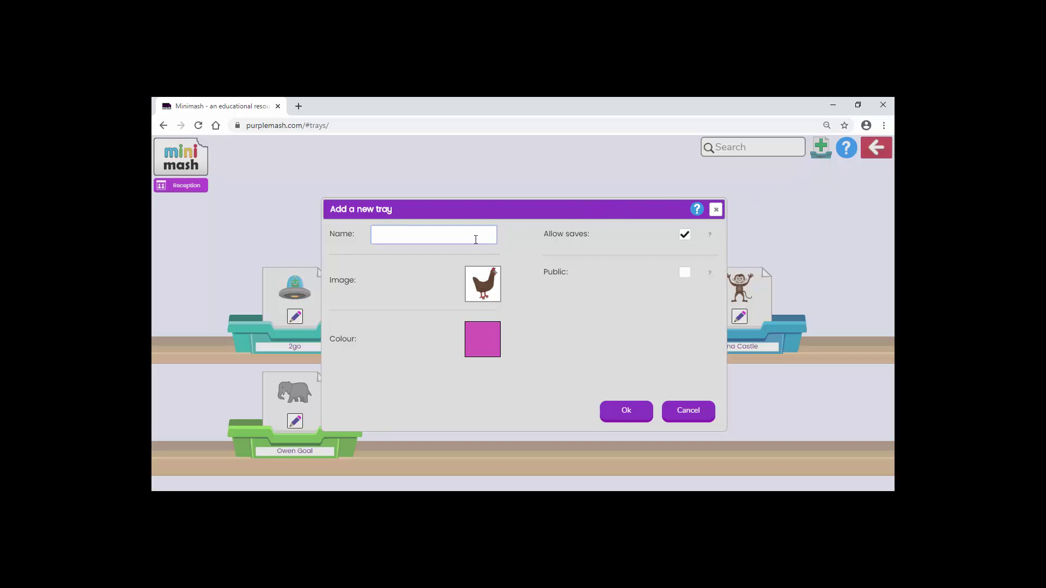
{"action": "type", "text": "Aliens"}
{"action": "left_click", "coordinate": [472, 281]}
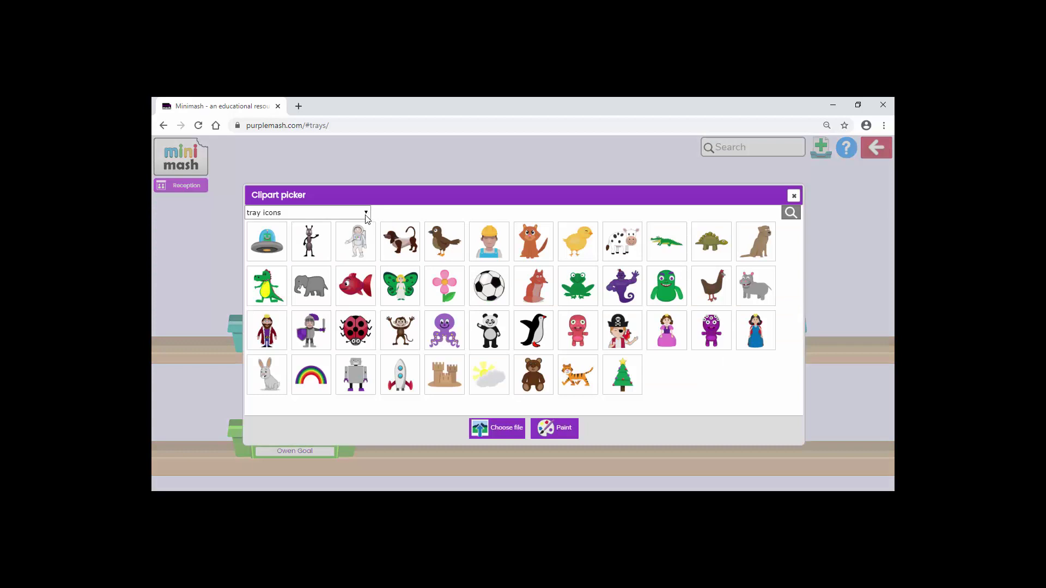
{"action": "left_click", "coordinate": [366, 215]}
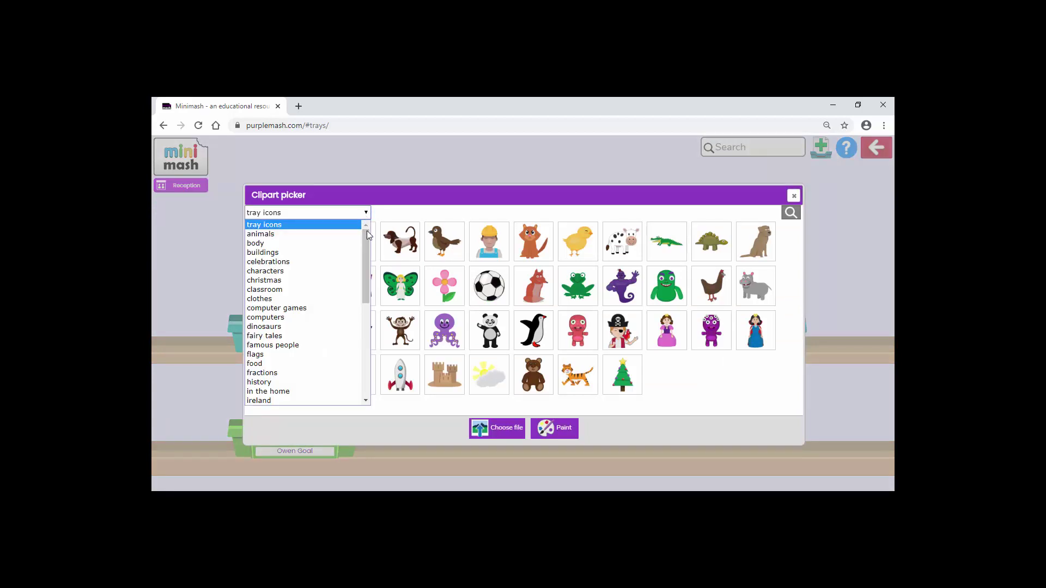
{"action": "left_click_drag", "start_coordinate": [366, 239], "coordinate": [363, 322]}
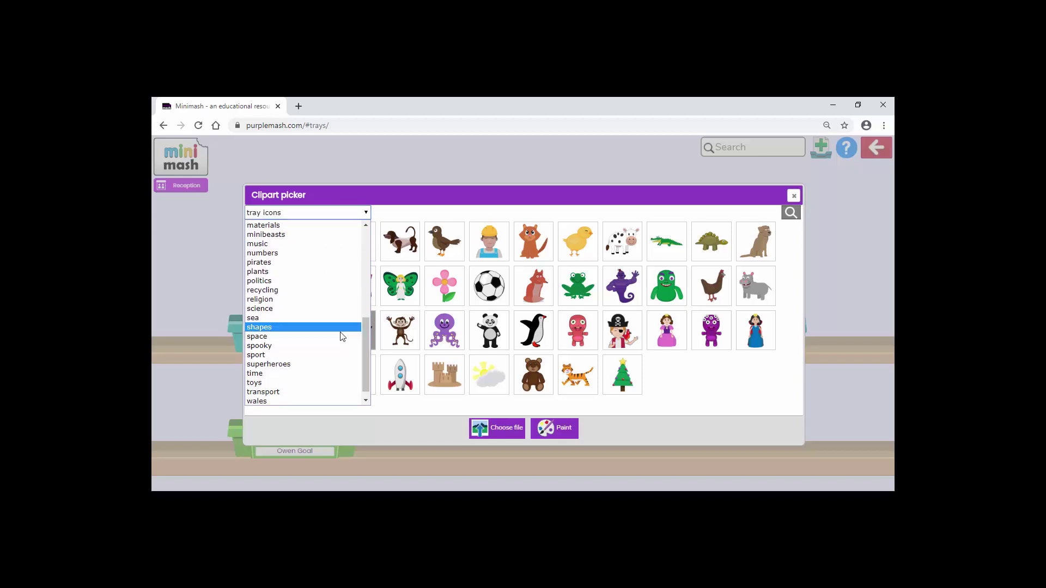
{"action": "left_click", "coordinate": [334, 338]}
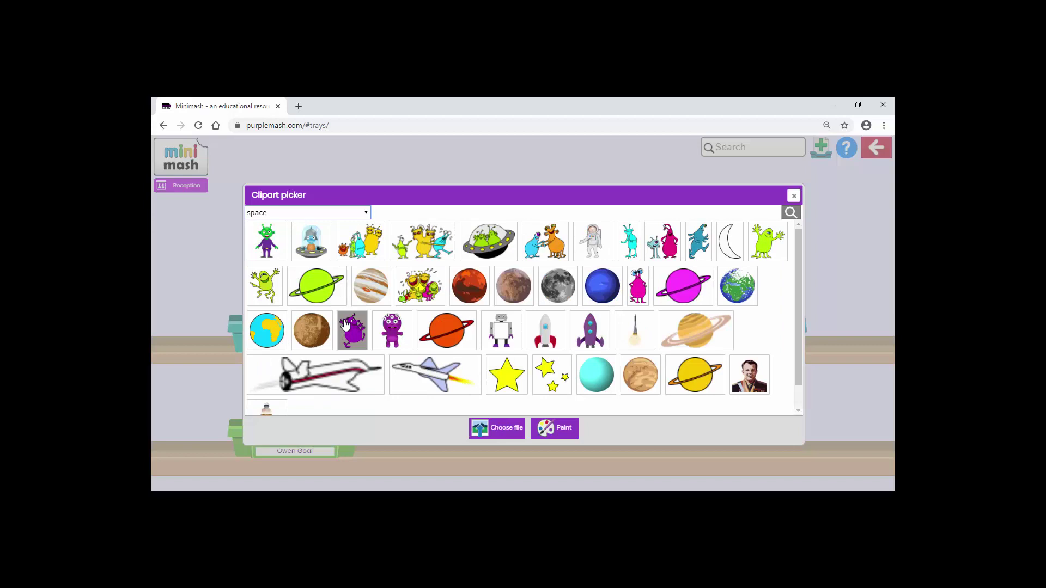
{"action": "left_click", "coordinate": [312, 243]}
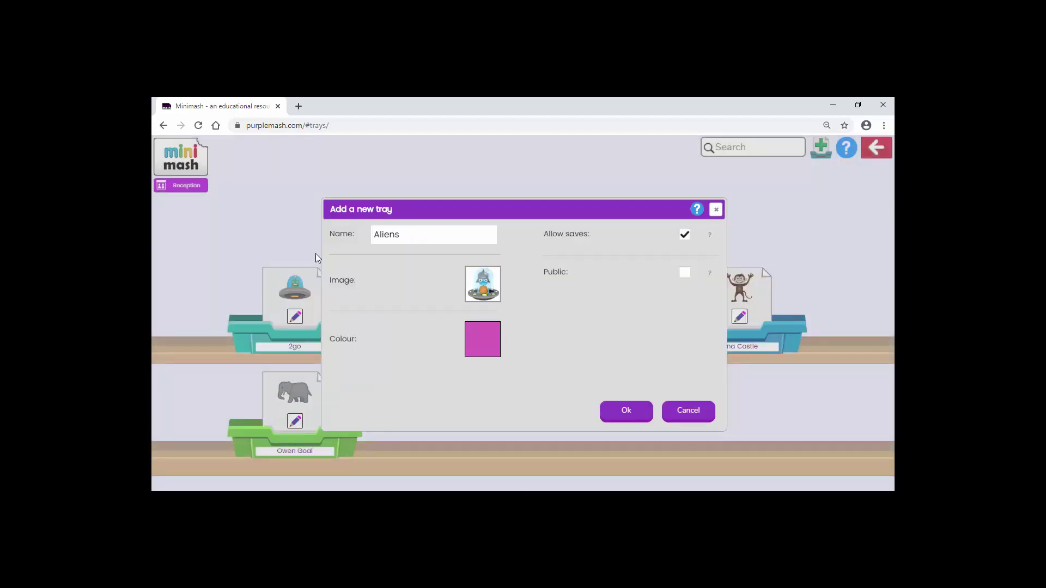
- Set the new tray's colour to purple and create the tray
{"action": "left_click", "coordinate": [475, 343]}
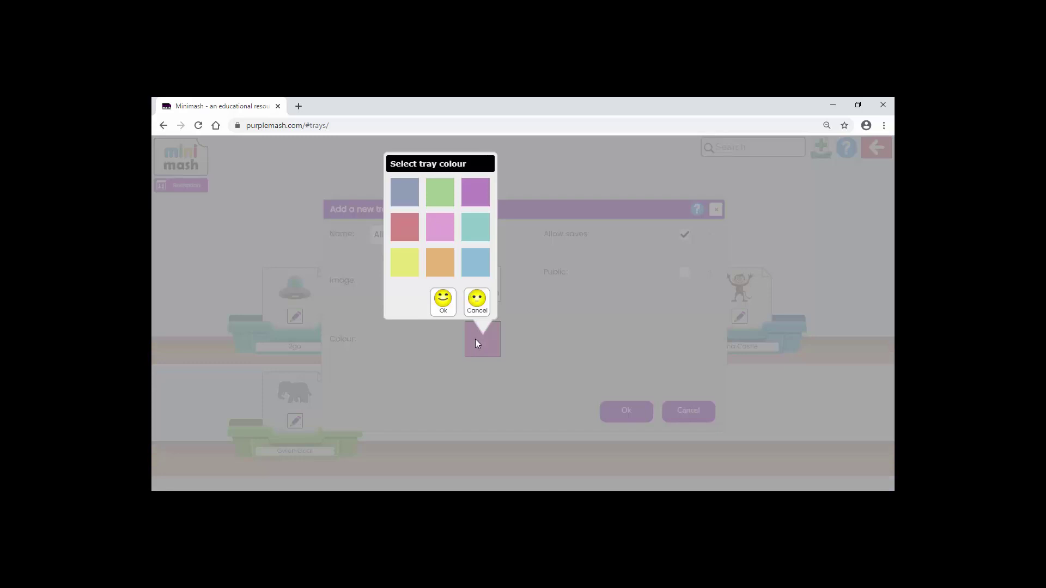
{"action": "left_click", "coordinate": [471, 201]}
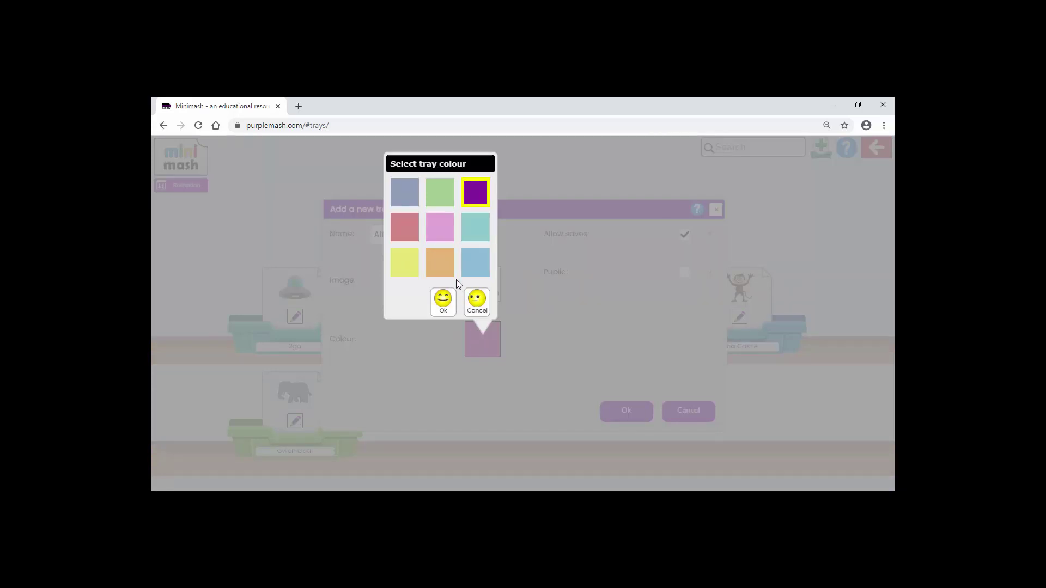
{"action": "left_click", "coordinate": [443, 301]}
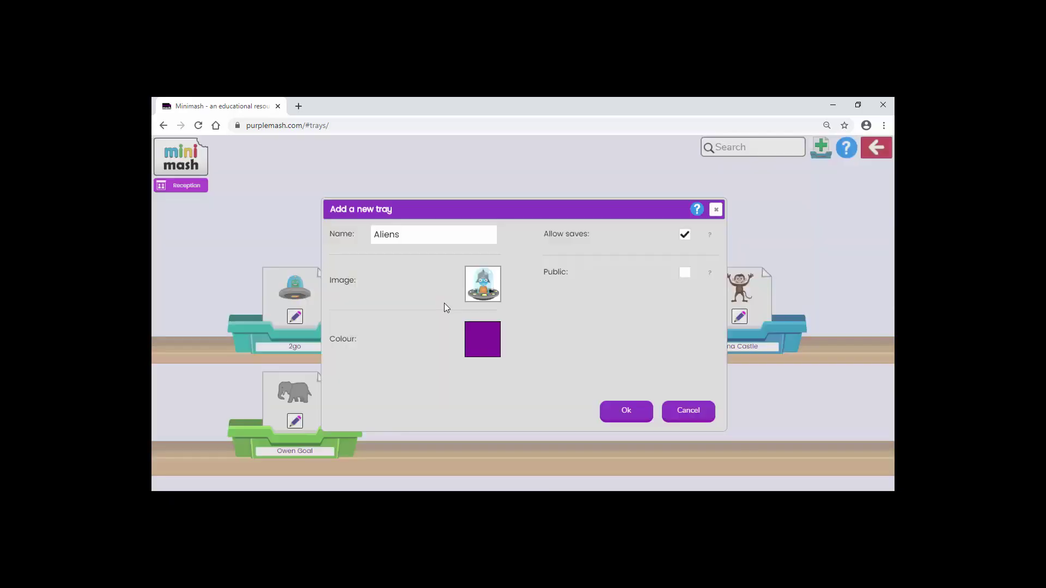
{"action": "left_click", "coordinate": [627, 412]}
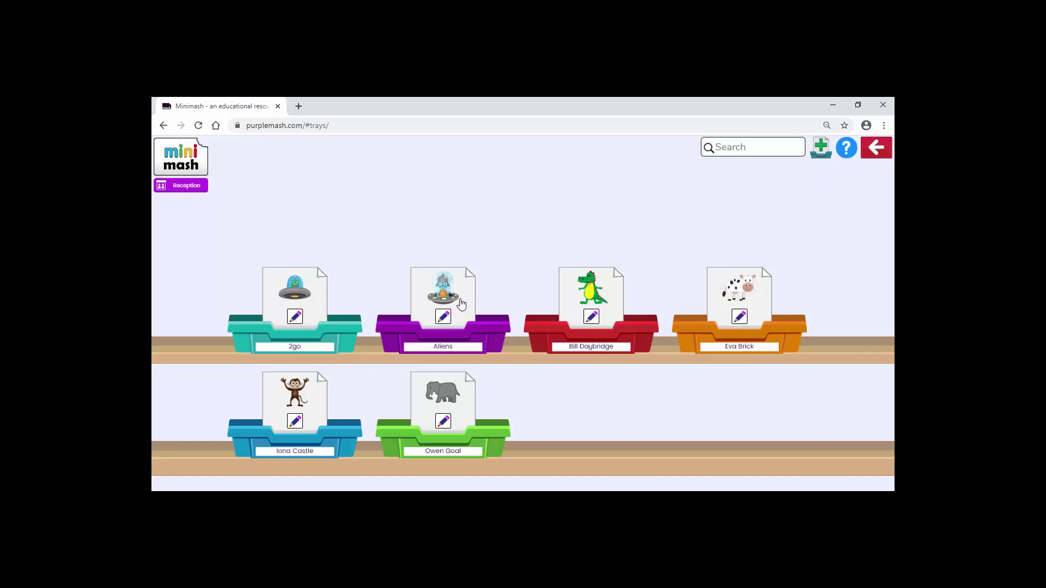
- Open Labelling Quiz from the teacher tools and add a first blank question
{"action": "left_click", "coordinate": [191, 164]}
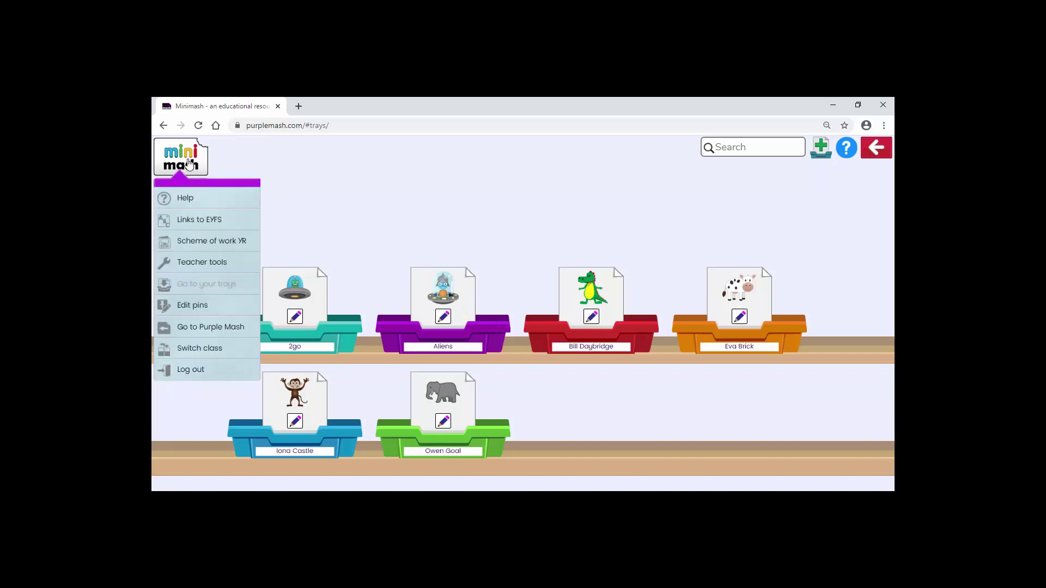
{"action": "left_click", "coordinate": [182, 264]}
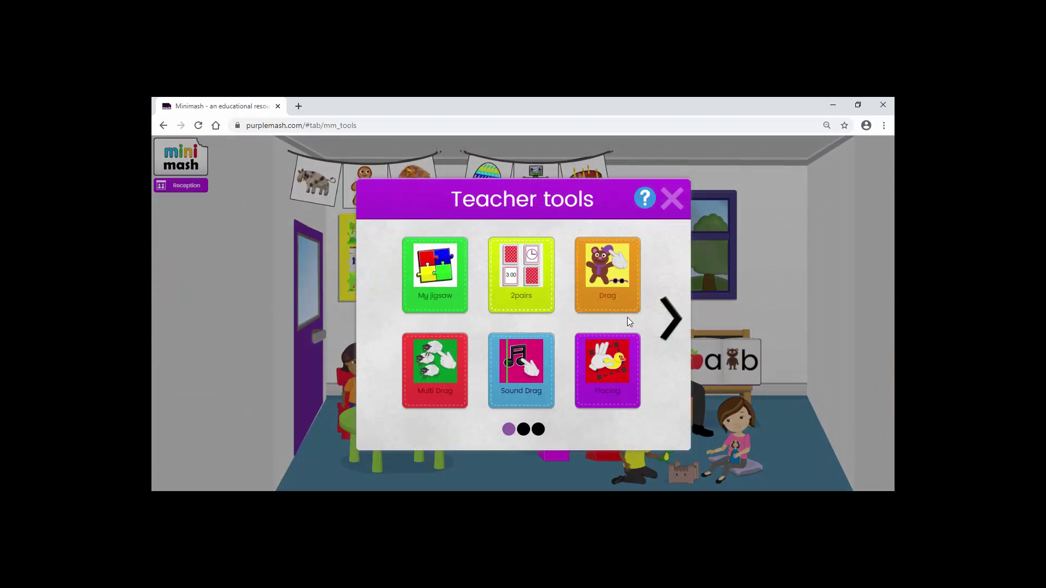
{"action": "left_click", "coordinate": [665, 341]}
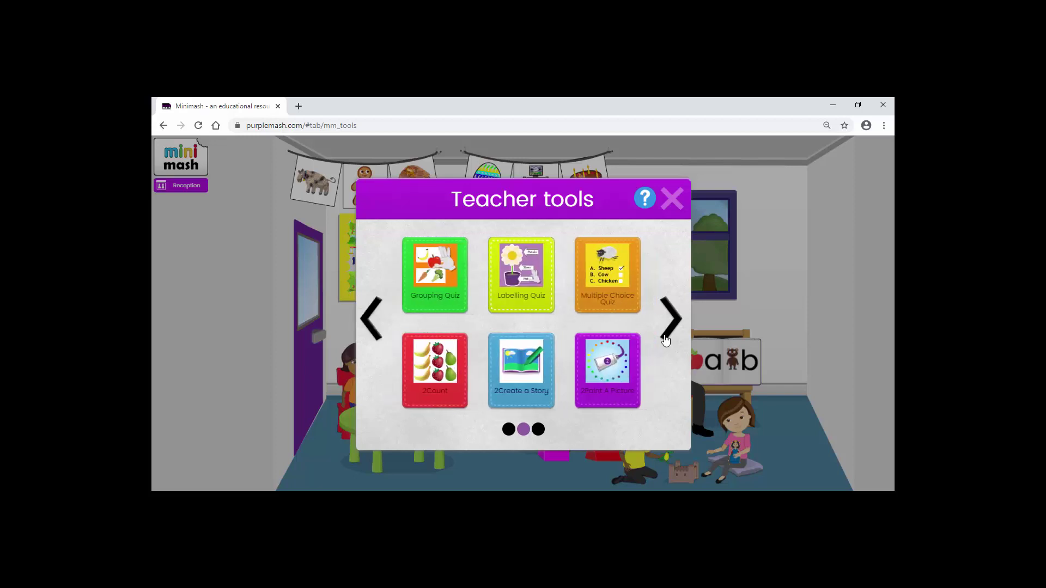
{"action": "left_click", "coordinate": [666, 340]}
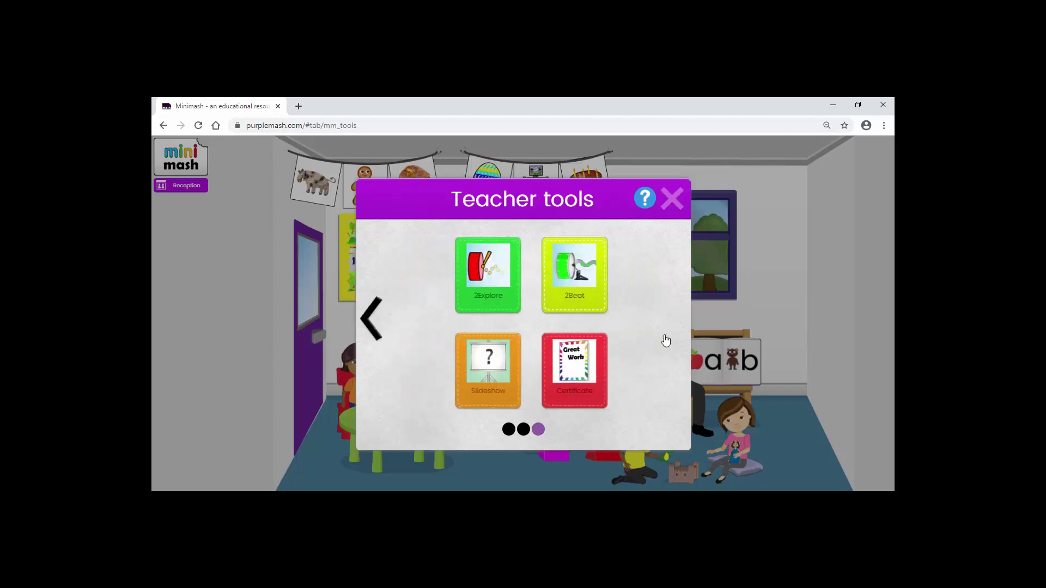
{"action": "left_click", "coordinate": [373, 327]}
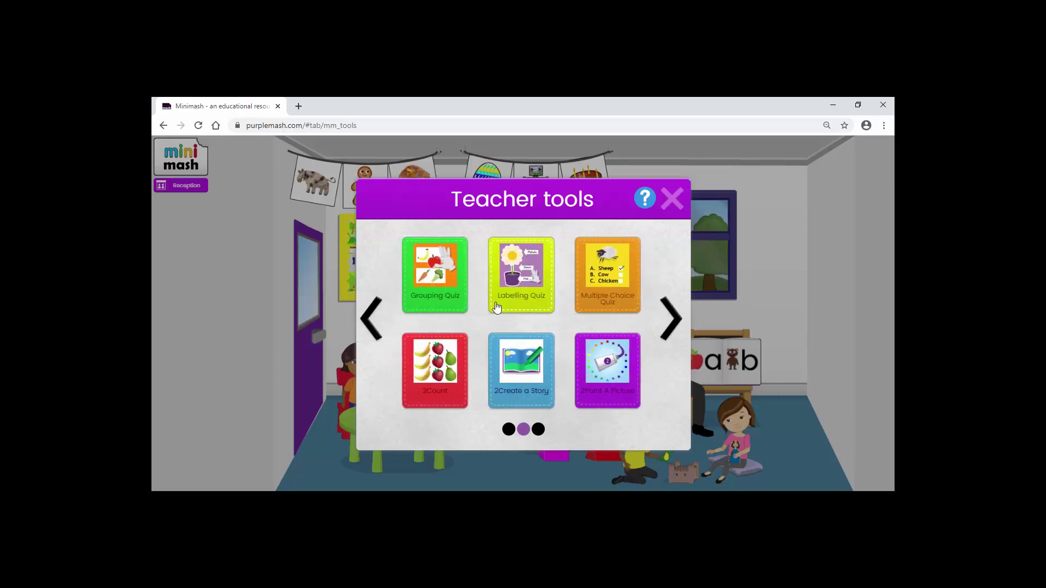
{"action": "left_click", "coordinate": [500, 301]}
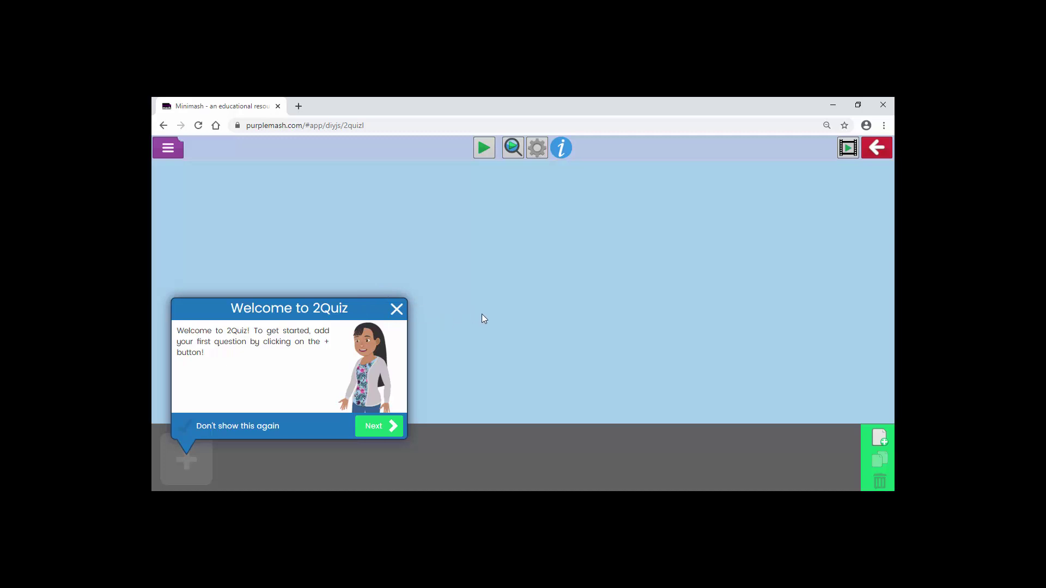
{"action": "left_click", "coordinate": [397, 309]}
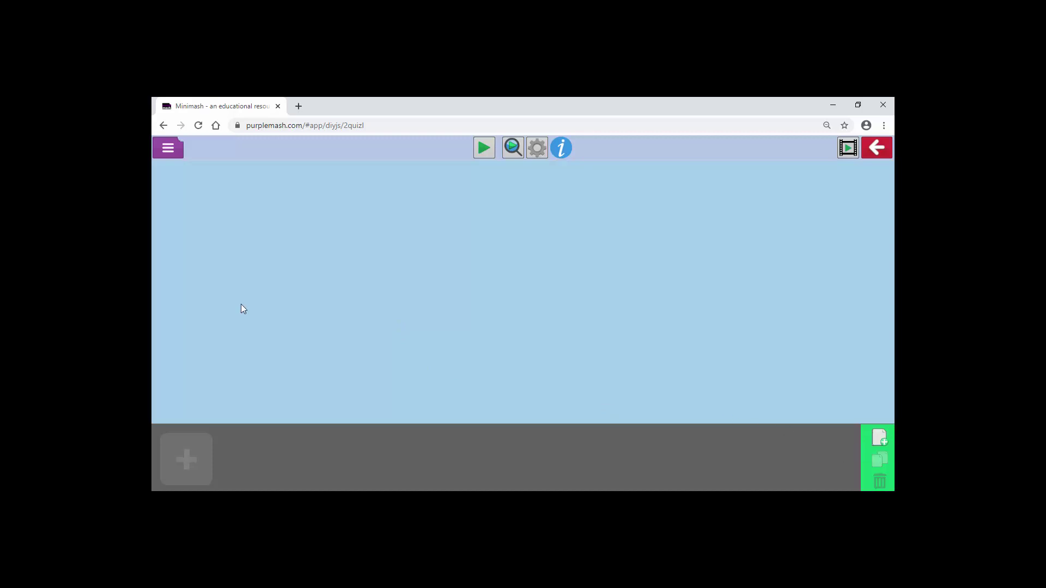
{"action": "left_click", "coordinate": [881, 438]}
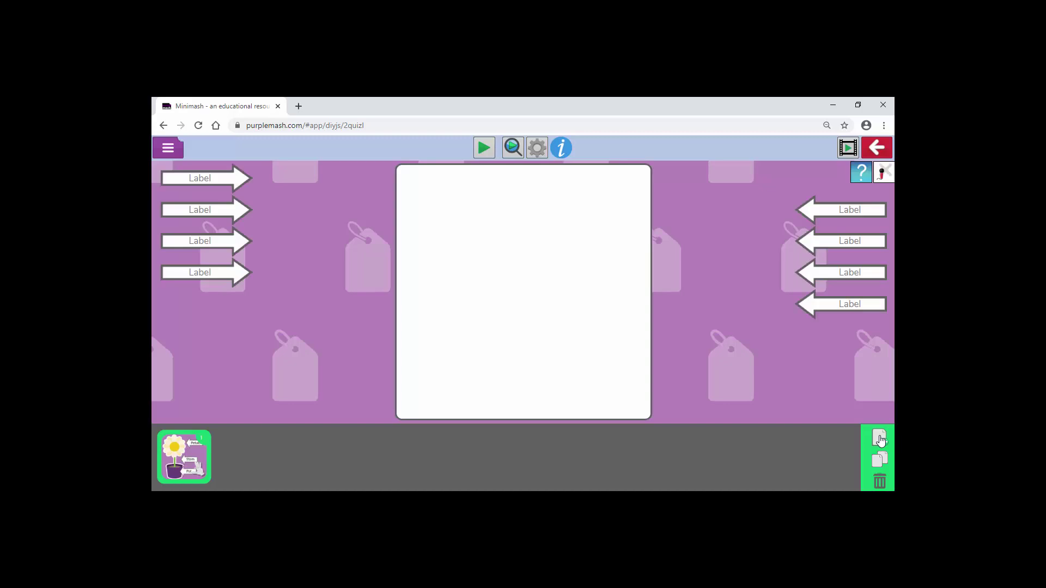
- Fill the question's picture area with the purple many-eyed alien from the space clipart
{"action": "left_click", "coordinate": [508, 304]}
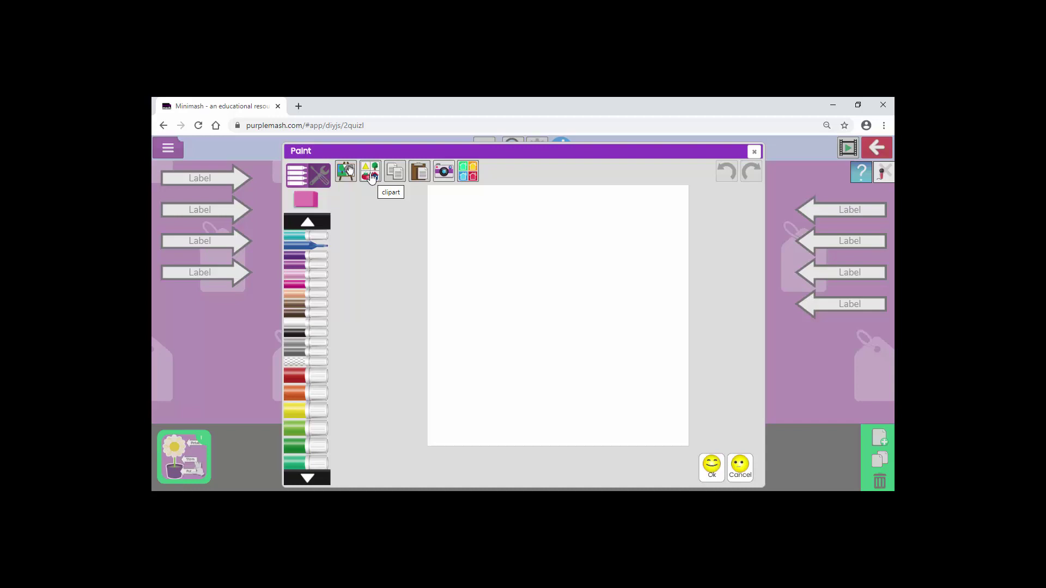
{"action": "left_click", "coordinate": [370, 175]}
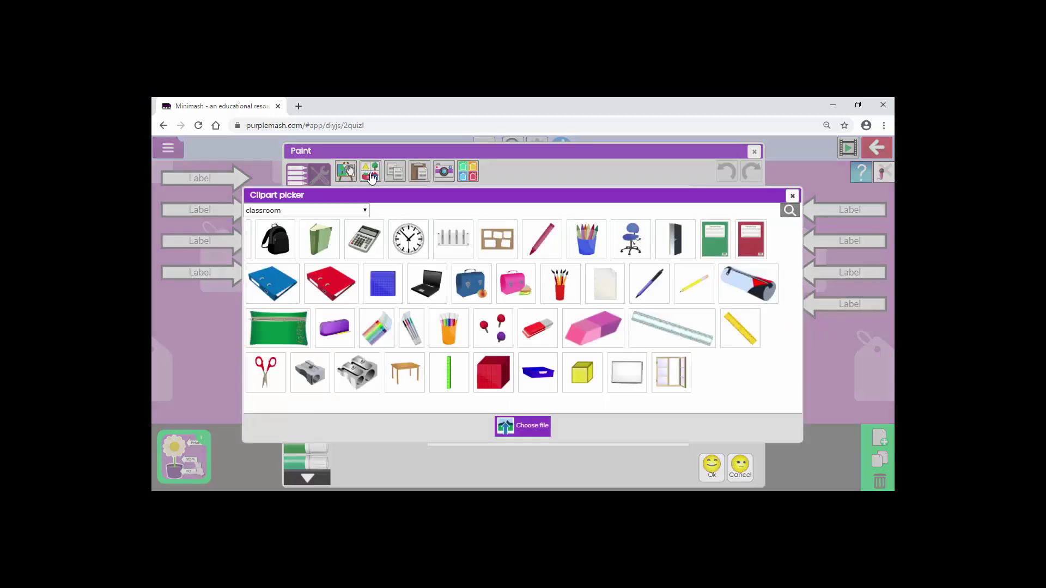
{"action": "left_click", "coordinate": [365, 211]}
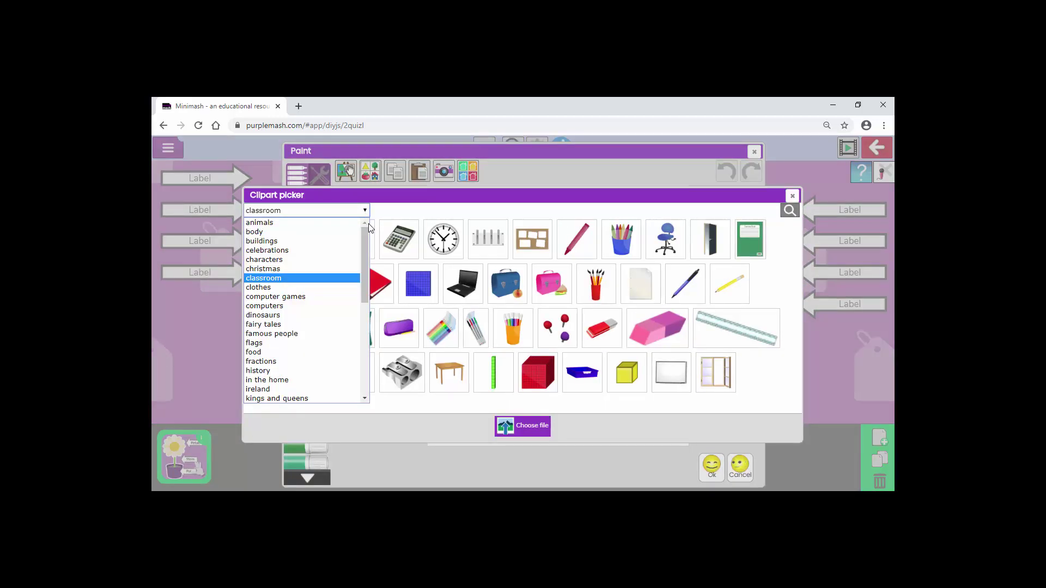
{"action": "left_click_drag", "start_coordinate": [365, 234], "coordinate": [361, 313]}
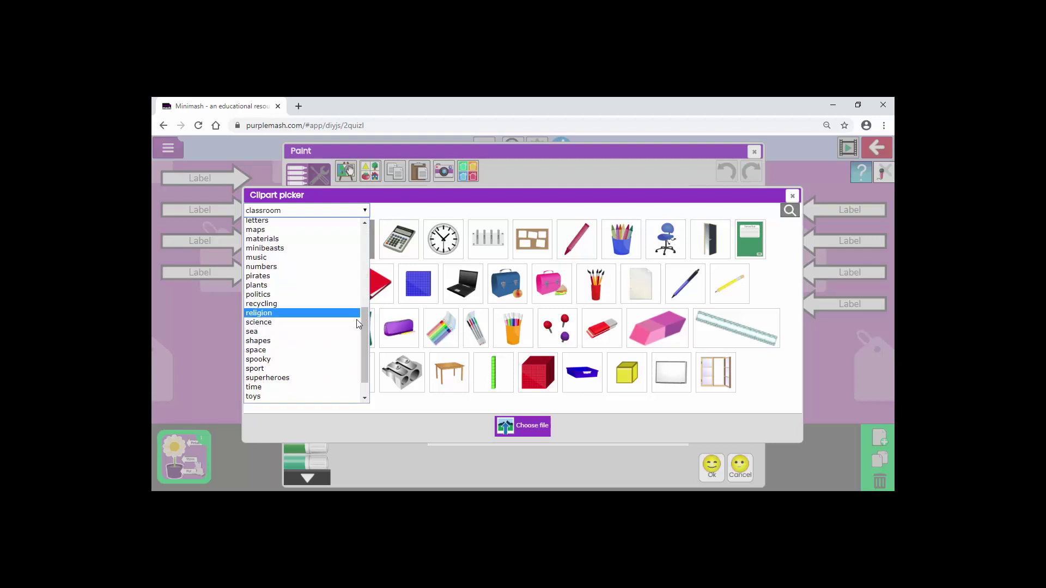
{"action": "left_click", "coordinate": [332, 352]}
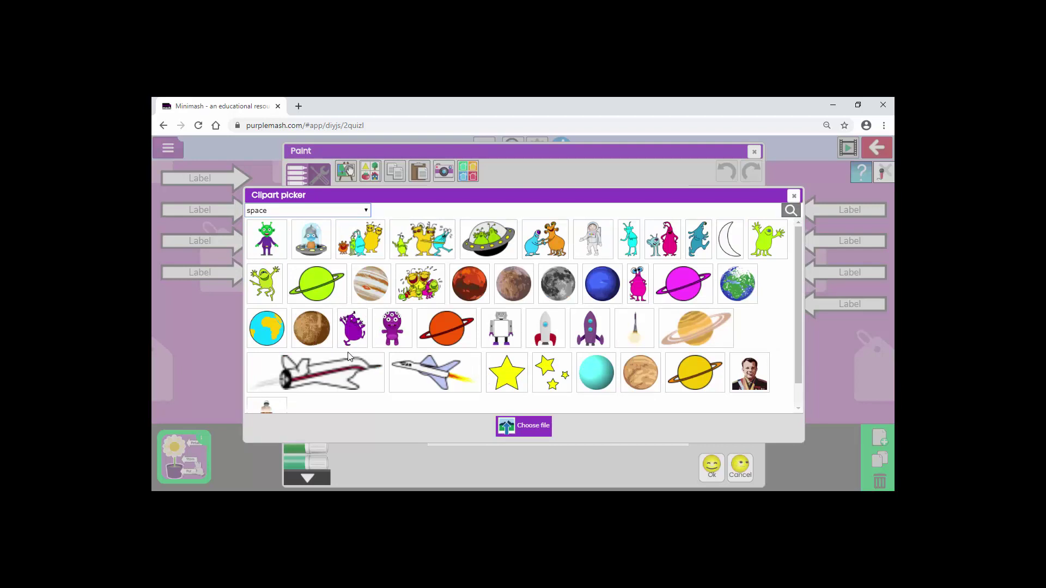
{"action": "left_click", "coordinate": [384, 340]}
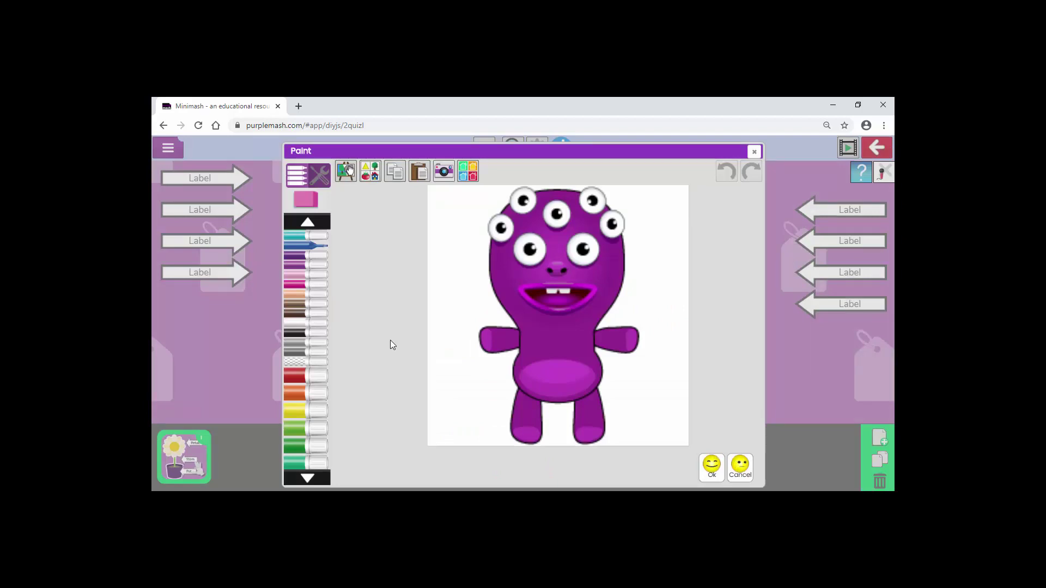
{"action": "left_click", "coordinate": [709, 469]}
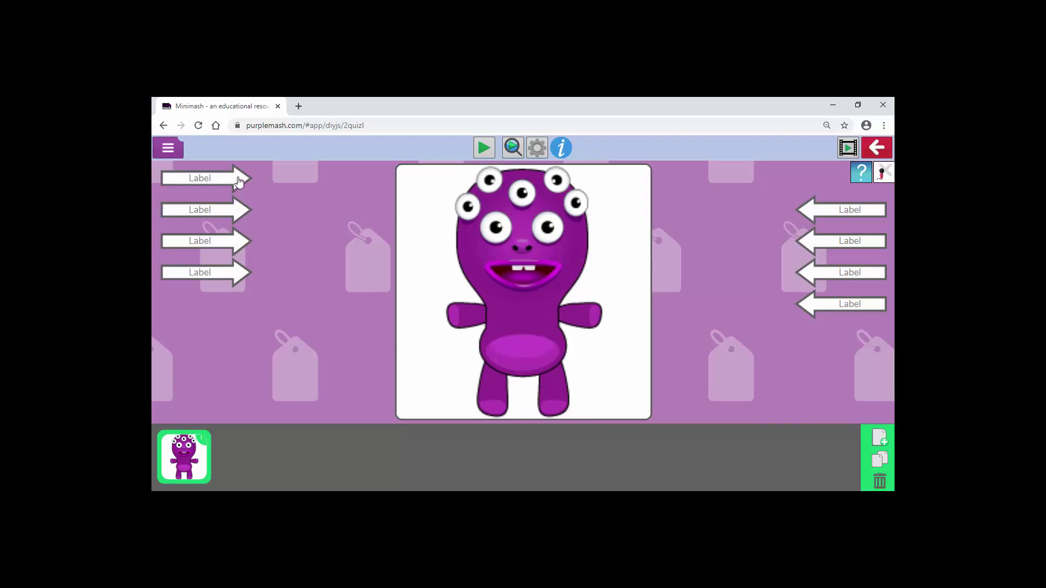
- Place five label arrows on the alien picture, pointing at an eye, the nose, the mouth and both hands
{"action": "left_click_drag", "start_coordinate": [238, 181], "coordinate": [455, 212]}
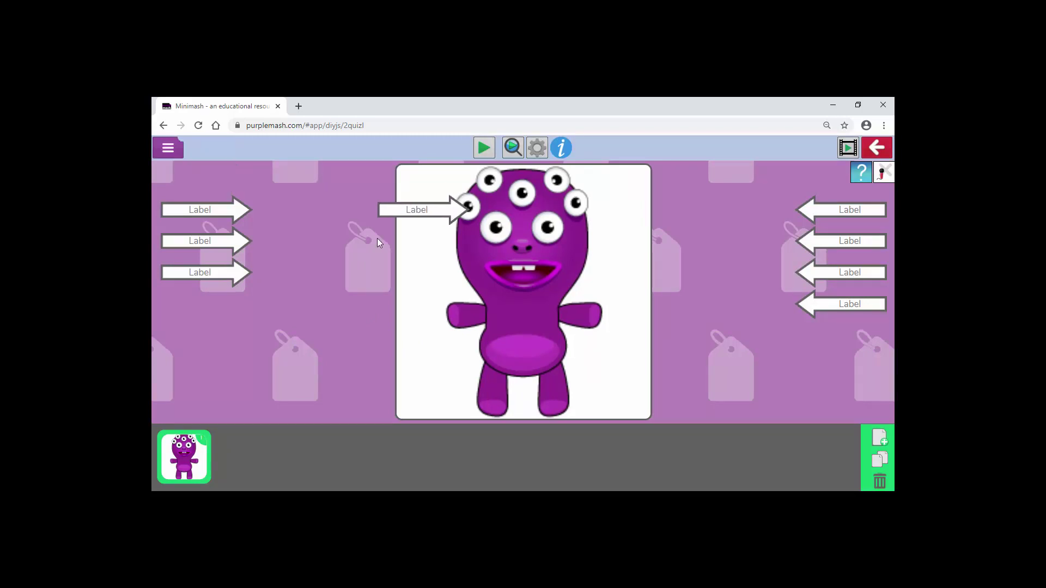
{"action": "left_click_drag", "start_coordinate": [239, 278], "coordinate": [439, 323]}
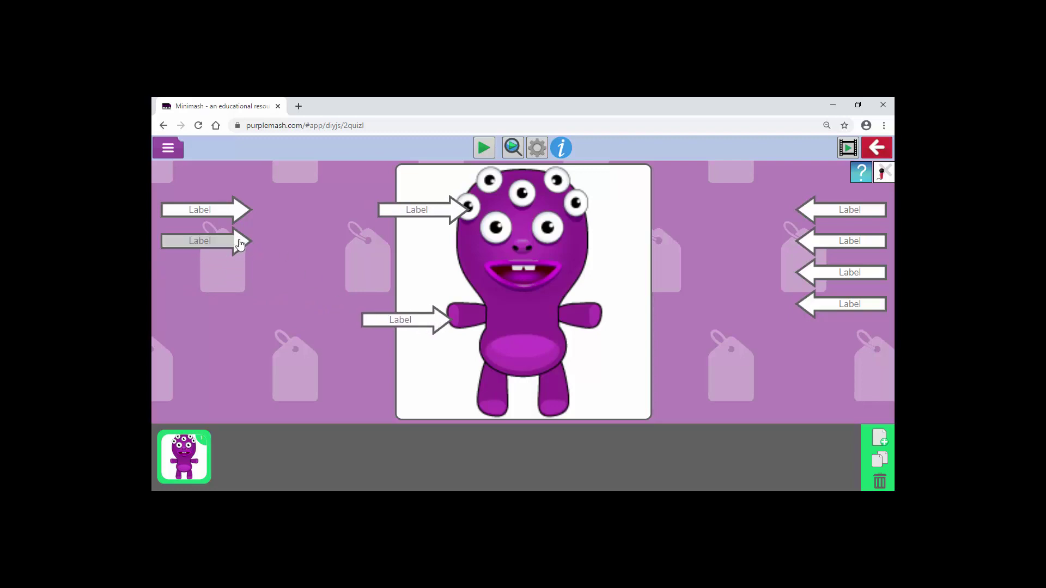
{"action": "left_click_drag", "start_coordinate": [238, 241], "coordinate": [512, 248]}
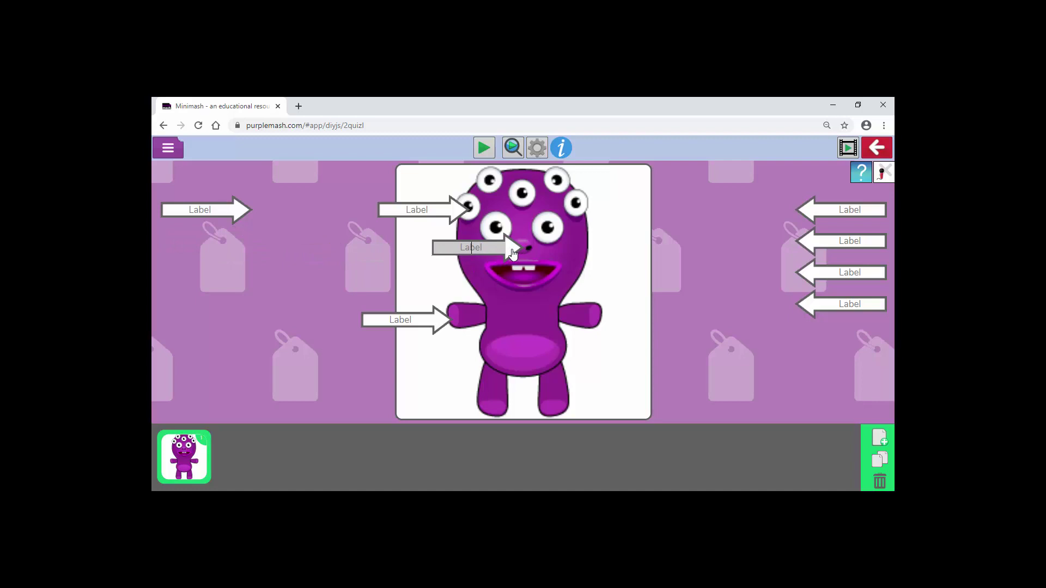
{"action": "left_click_drag", "start_coordinate": [808, 275], "coordinate": [547, 271]}
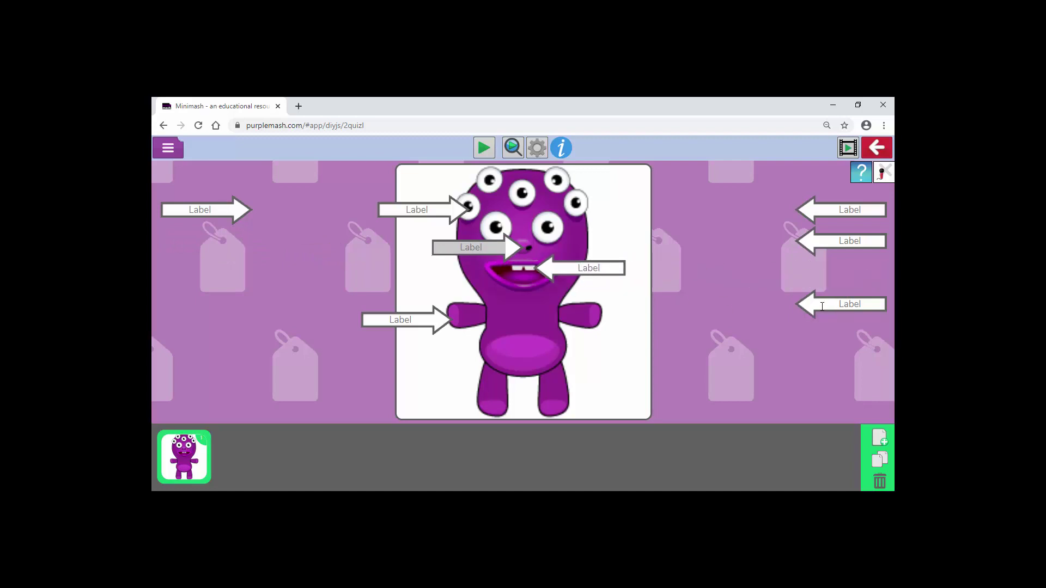
{"action": "left_click_drag", "start_coordinate": [806, 310], "coordinate": [600, 324]}
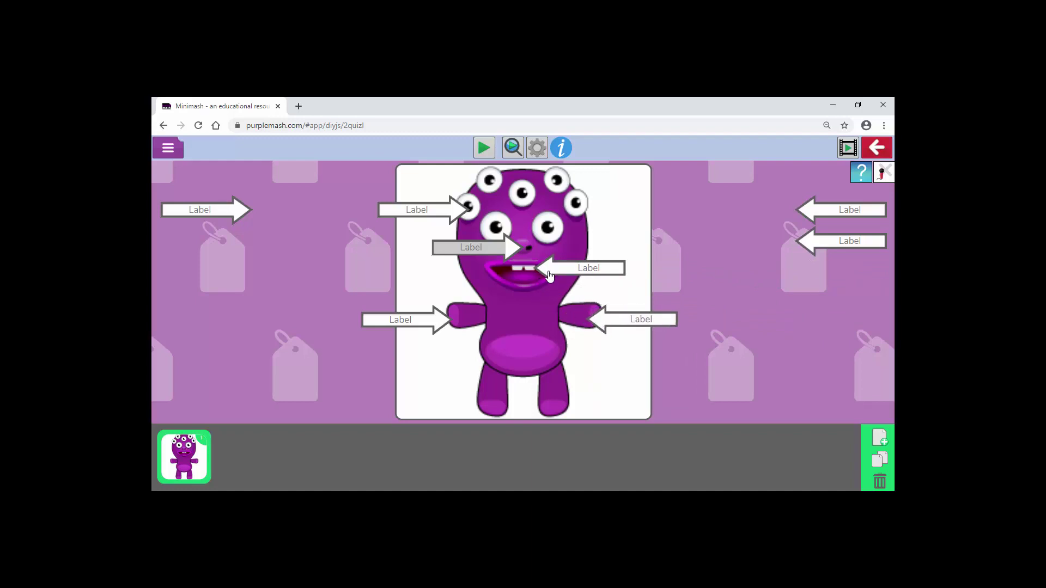
{"action": "left_click_drag", "start_coordinate": [548, 277], "coordinate": [548, 284]}
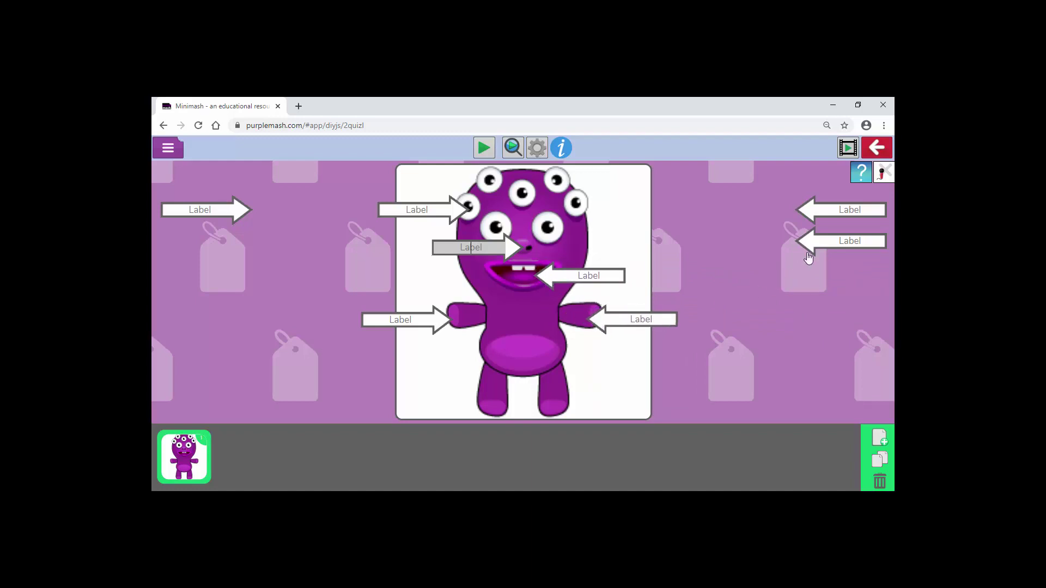
- Place the remaining three label arrows at the alien's belly, one leg and the opposite foot
{"action": "left_click_drag", "start_coordinate": [806, 257], "coordinate": [540, 353]}
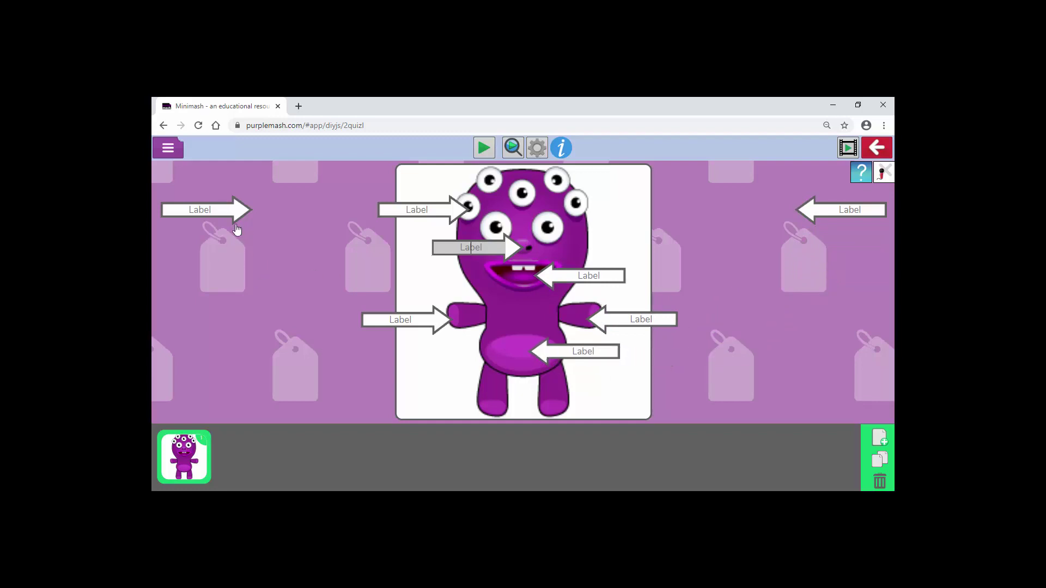
{"action": "left_click_drag", "start_coordinate": [242, 219], "coordinate": [491, 409]}
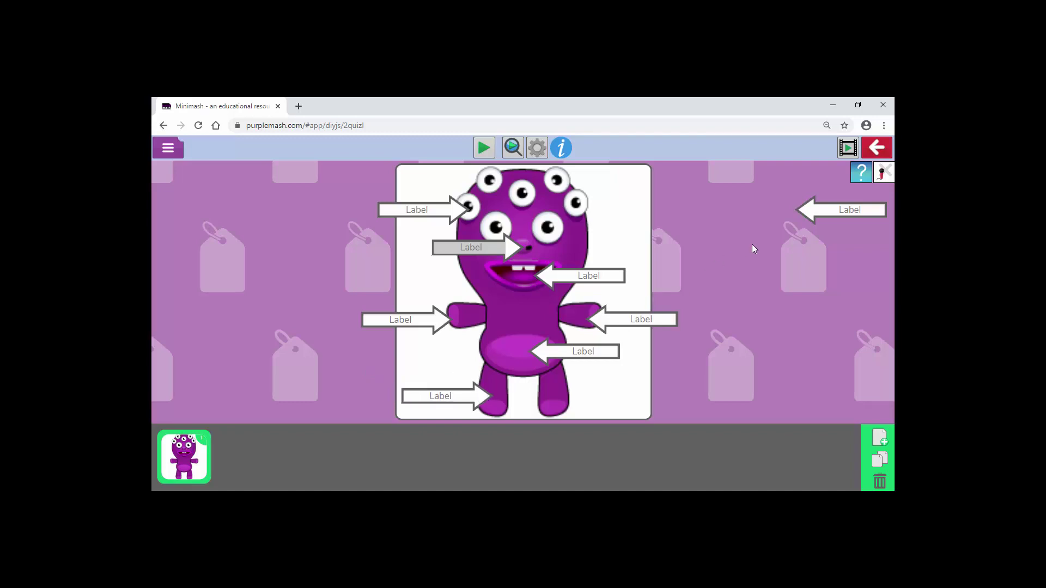
{"action": "left_click_drag", "start_coordinate": [813, 221], "coordinate": [574, 415]}
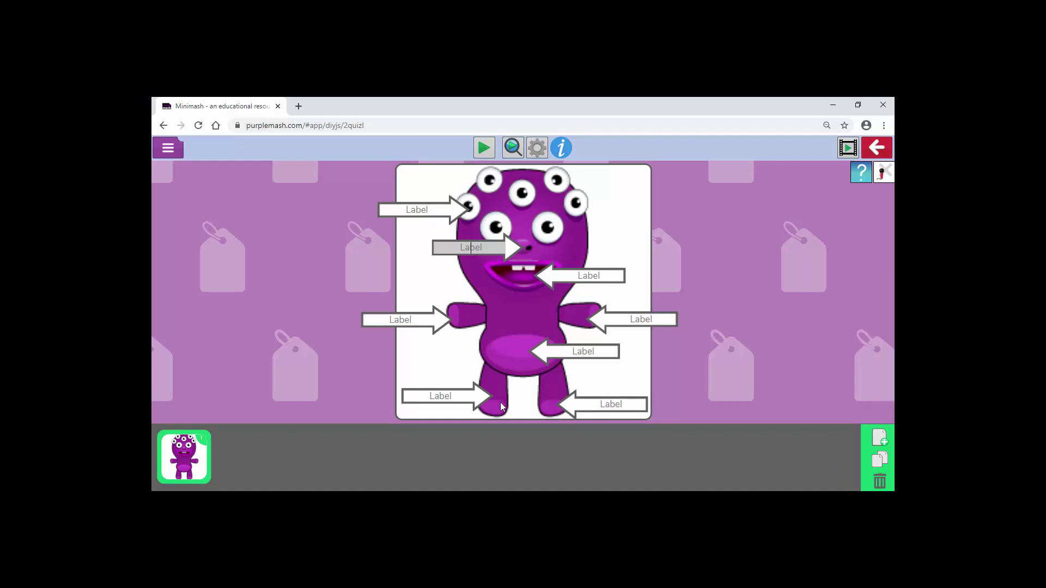
- Adjust three label arrows to point at the upper leg, the arm and the centre of the belly
{"action": "left_click", "coordinate": [471, 397]}
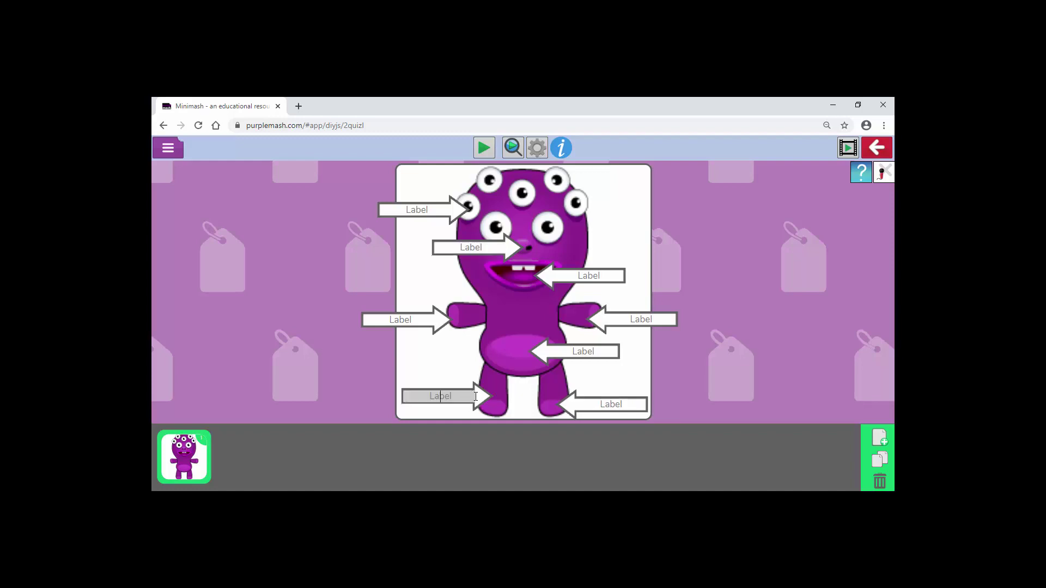
{"action": "left_click_drag", "start_coordinate": [475, 397], "coordinate": [476, 378]}
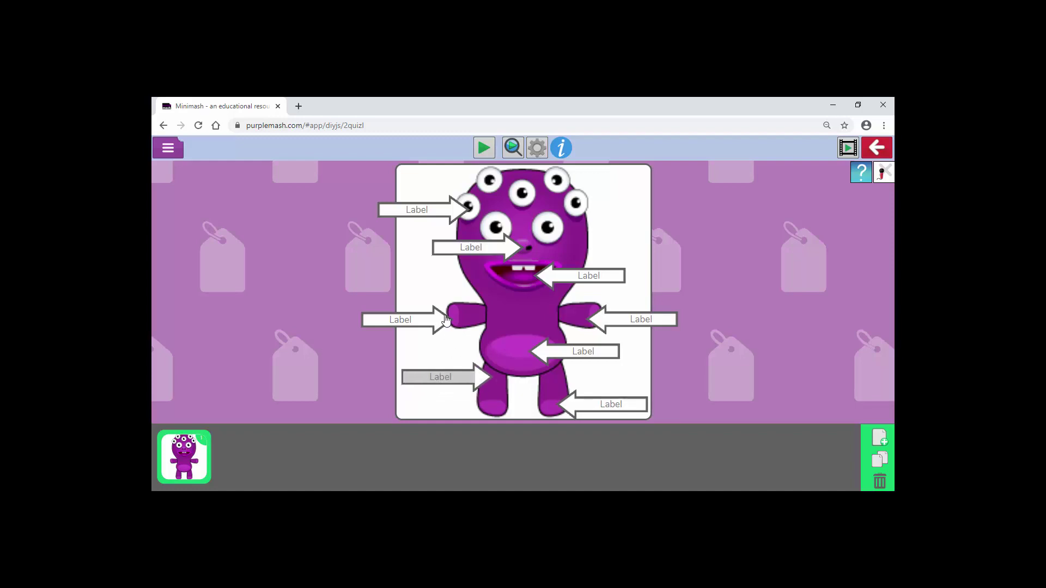
{"action": "left_click_drag", "start_coordinate": [445, 320], "coordinate": [467, 314]}
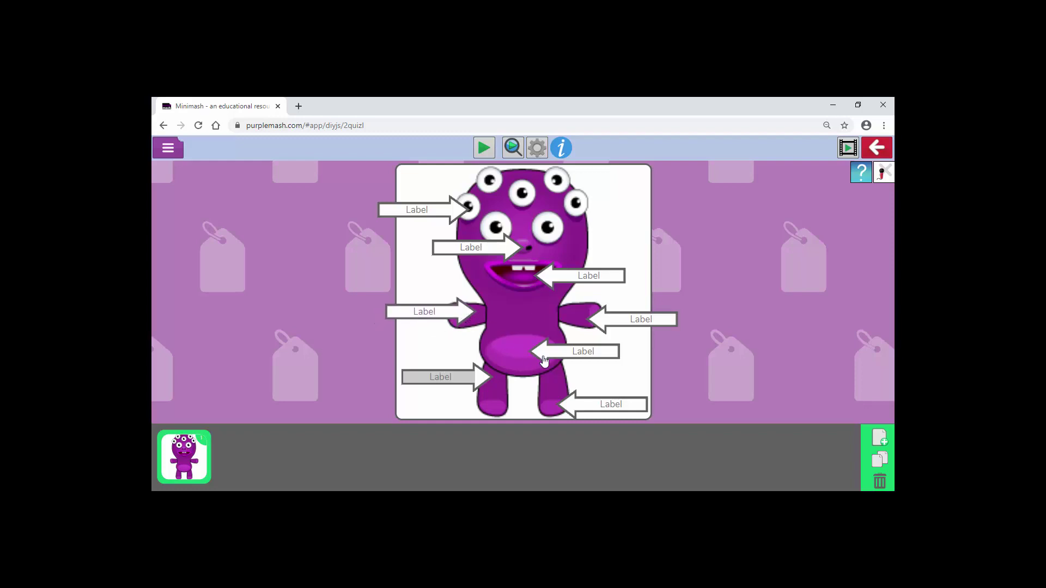
{"action": "left_click_drag", "start_coordinate": [544, 356], "coordinate": [534, 349]}
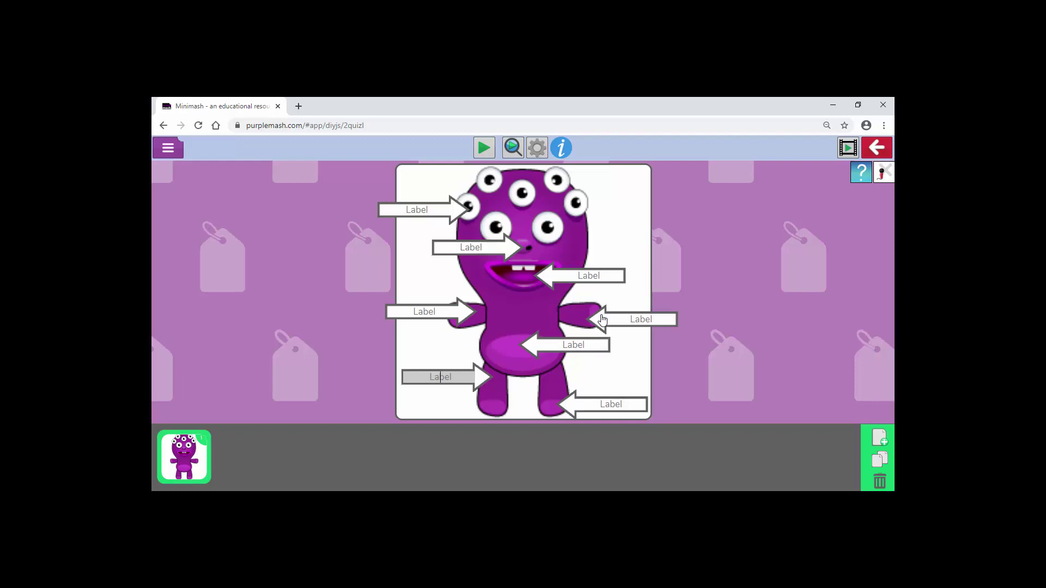
- Fill in the labels on the alien's face as eyes, nose and mouth
{"action": "left_click", "coordinate": [439, 210]}
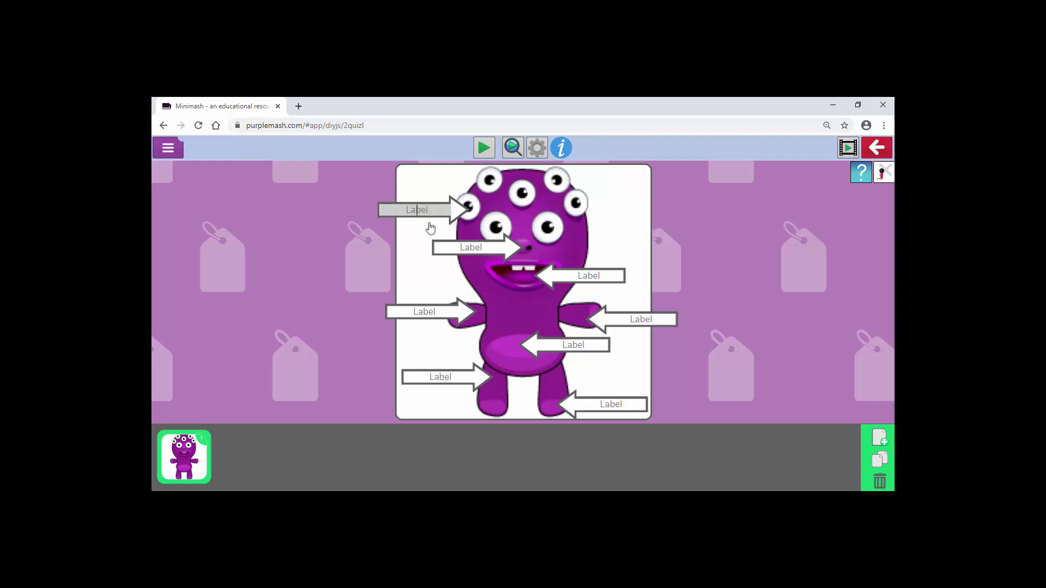
{"action": "type", "text": "eyes"}
{"action": "left_click", "coordinate": [474, 247]}
{"action": "type", "text": "nose"}
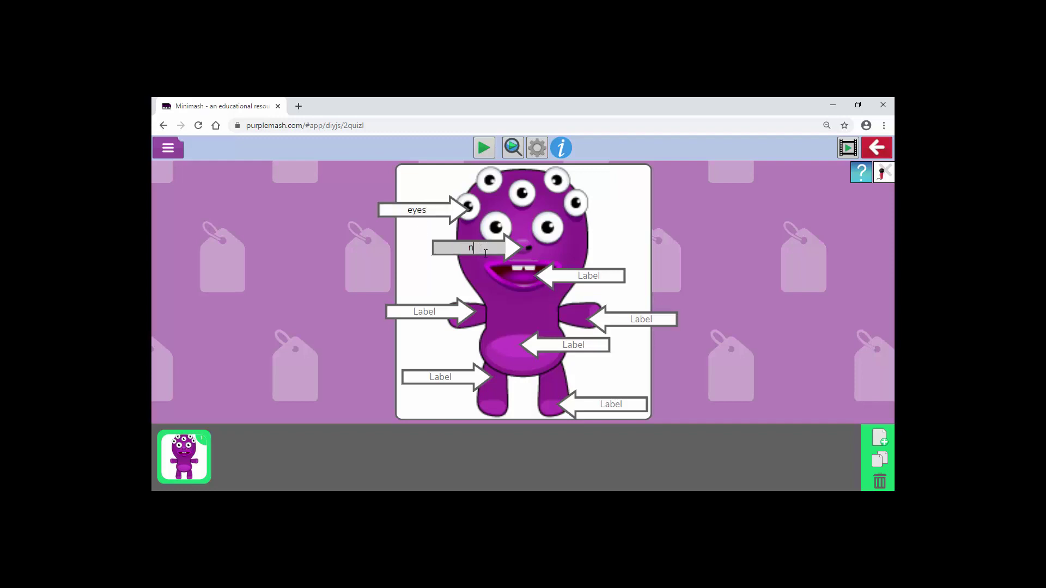
{"action": "left_click", "coordinate": [581, 275]}
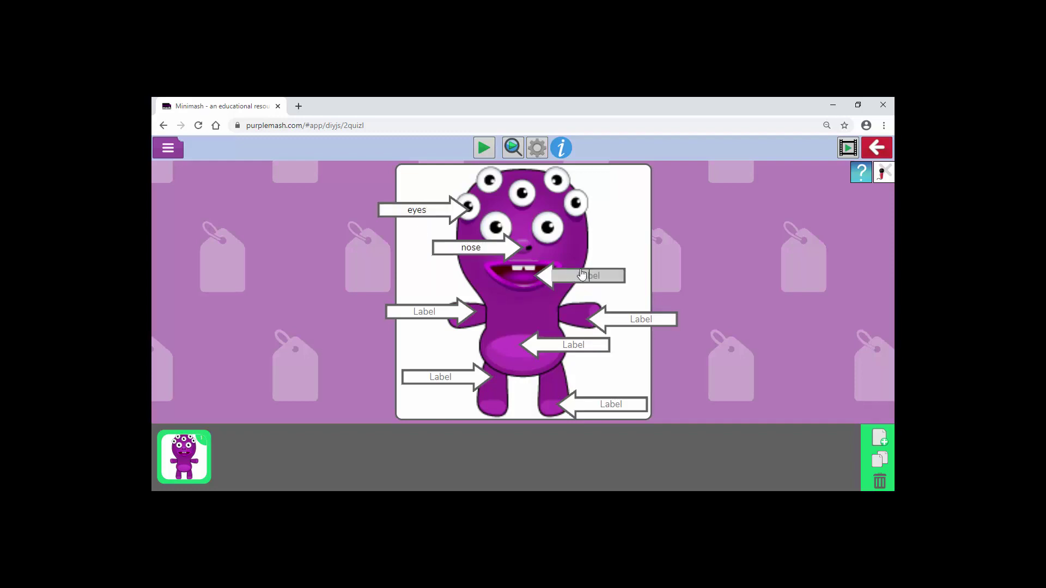
{"action": "type", "text": "mouth"}
- Fill in the remaining labels on the alien's limbs and belly as arm, hand, body, leg and foot
{"action": "left_click", "coordinate": [459, 309]}
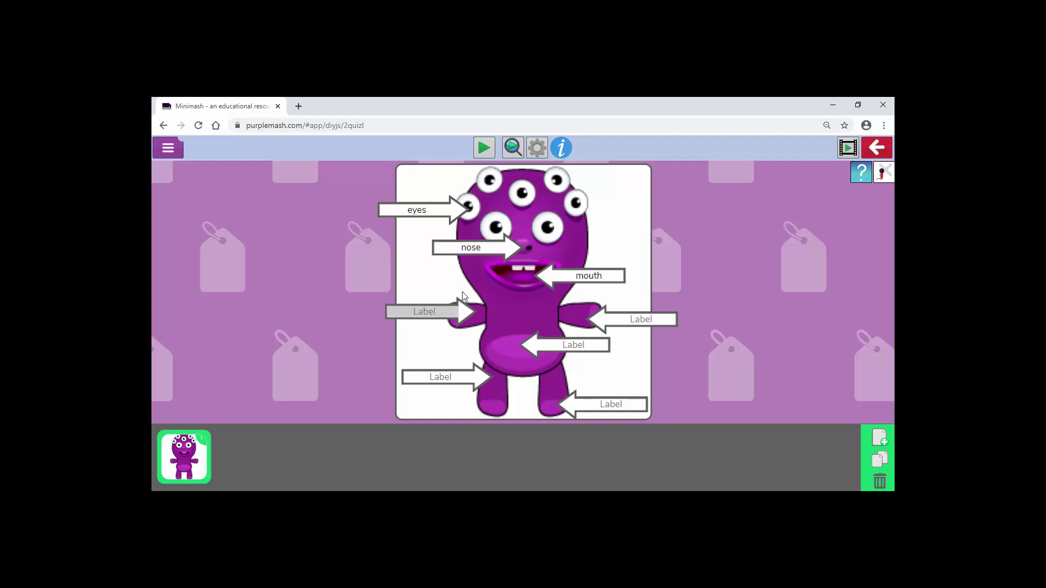
{"action": "left_click", "coordinate": [632, 319]}
{"action": "type", "text": "hand"}
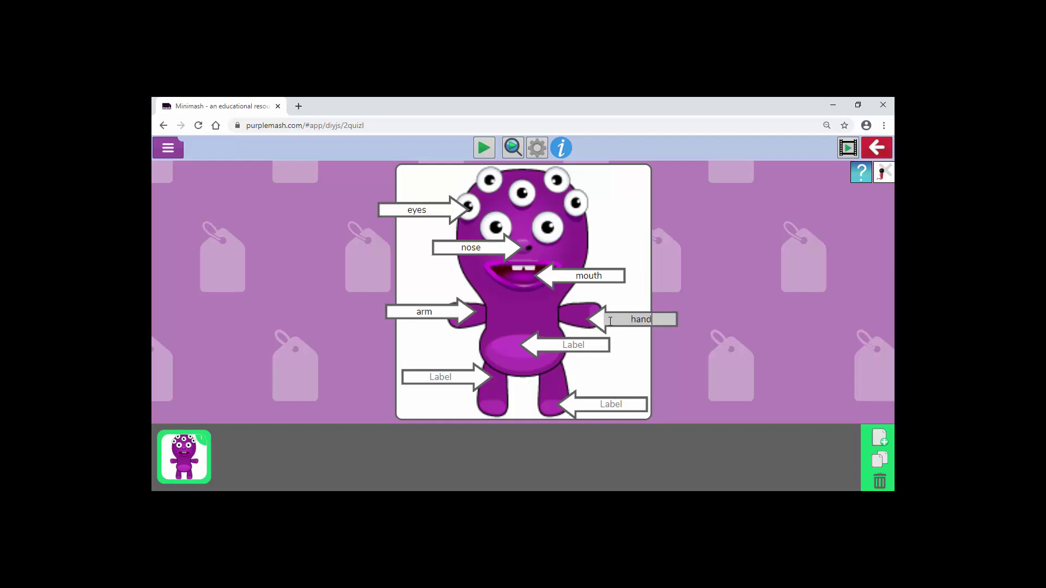
{"action": "left_click", "coordinate": [570, 346]}
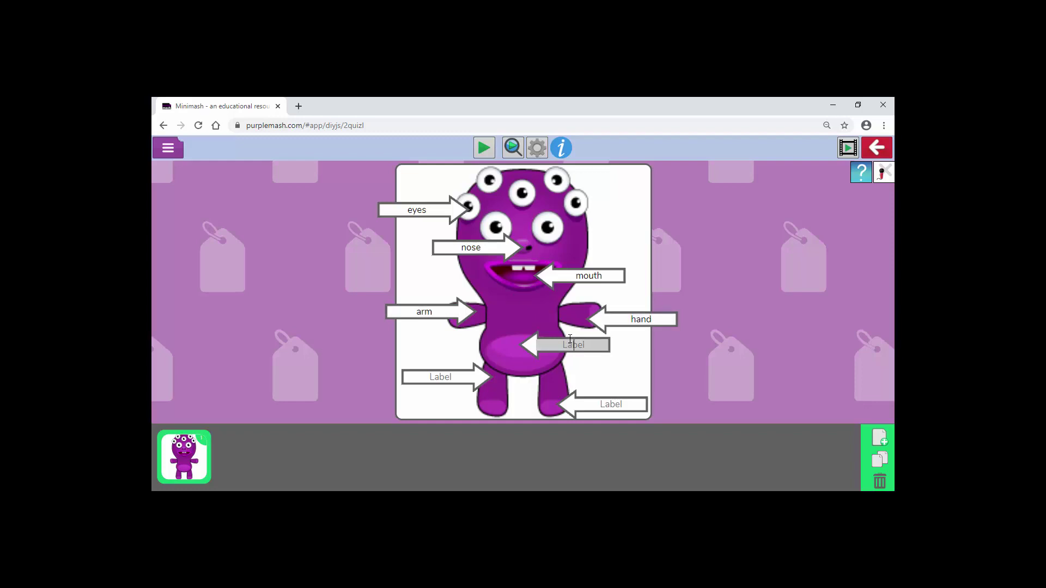
{"action": "type", "text": "body"}
{"action": "left_click", "coordinate": [458, 375]}
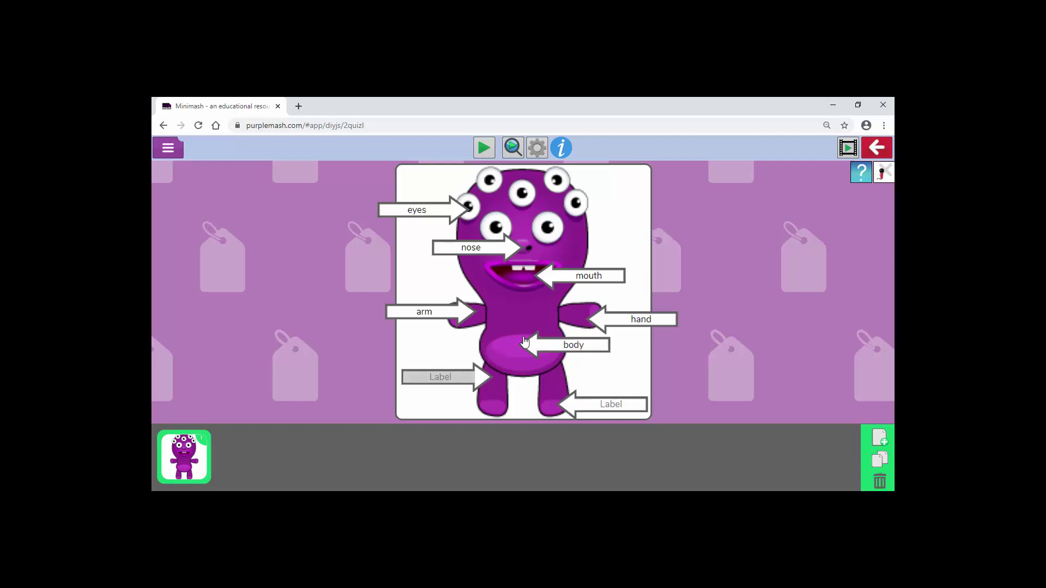
{"action": "type", "text": "leg"}
{"action": "left_click", "coordinate": [608, 406]}
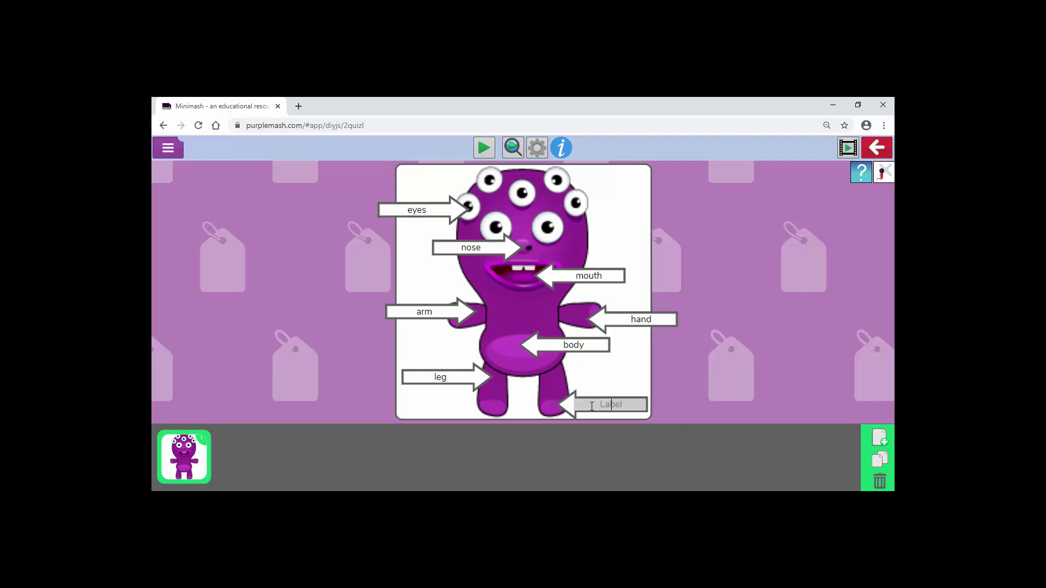
{"action": "type", "text": "foot"}
- Play the quiz as a test, match the hand and mouth words to their arrows, and submit the answers
{"action": "left_click", "coordinate": [483, 148]}
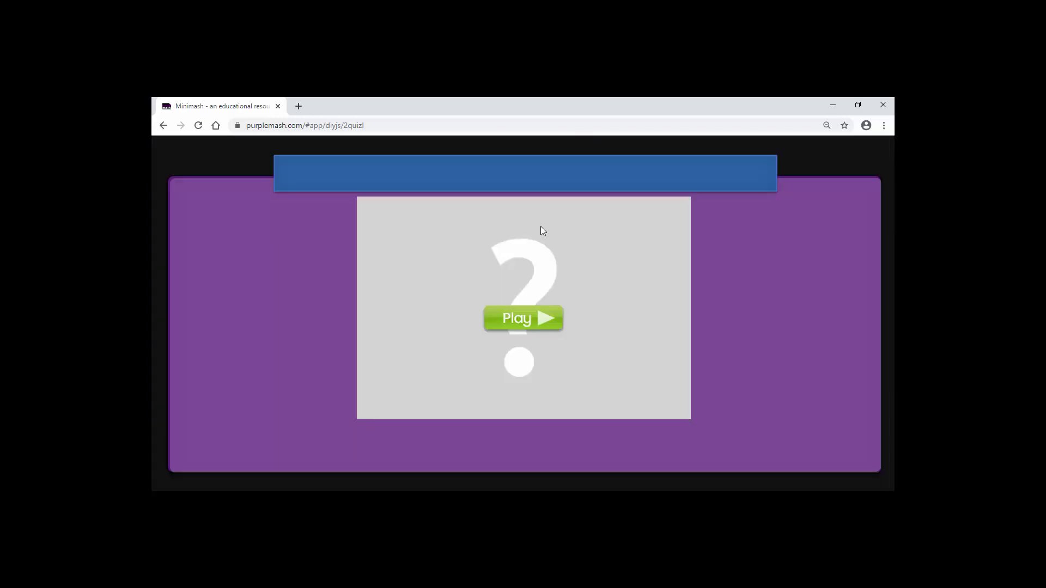
{"action": "left_click", "coordinate": [549, 326]}
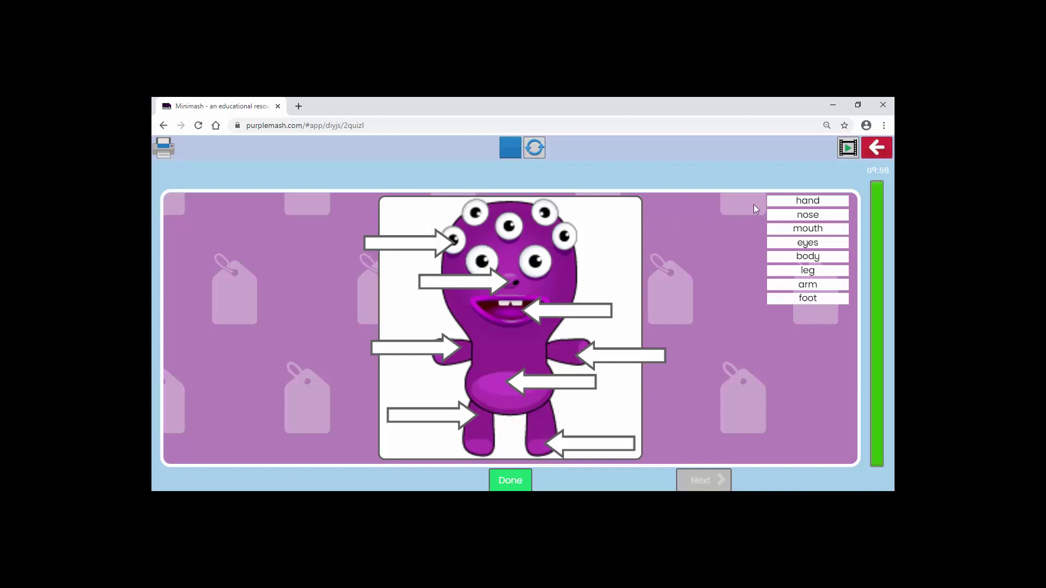
{"action": "left_click_drag", "start_coordinate": [791, 202], "coordinate": [619, 355]}
{"action": "left_click_drag", "start_coordinate": [779, 235], "coordinate": [560, 314]}
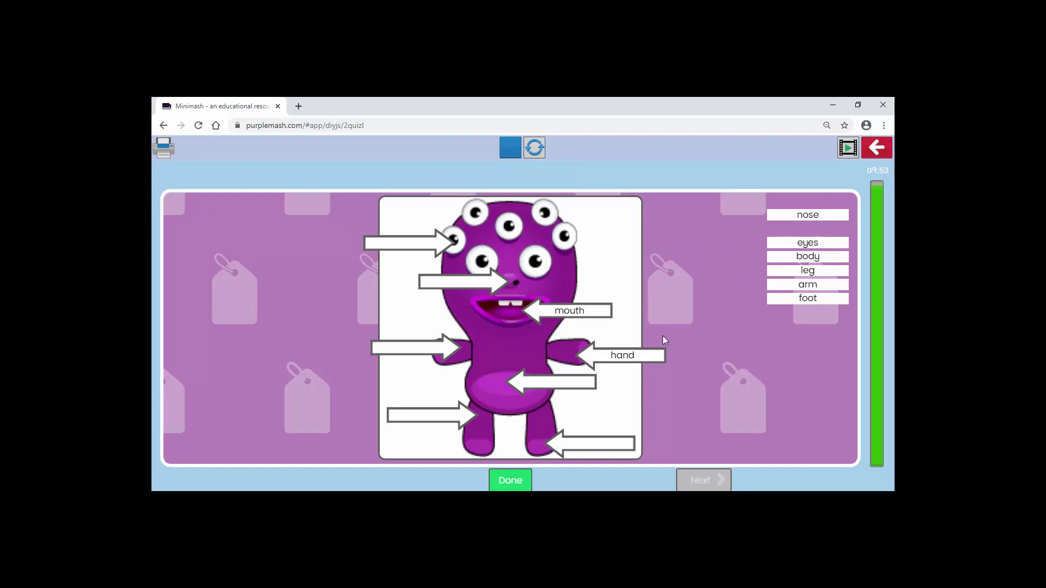
{"action": "left_click", "coordinate": [517, 482]}
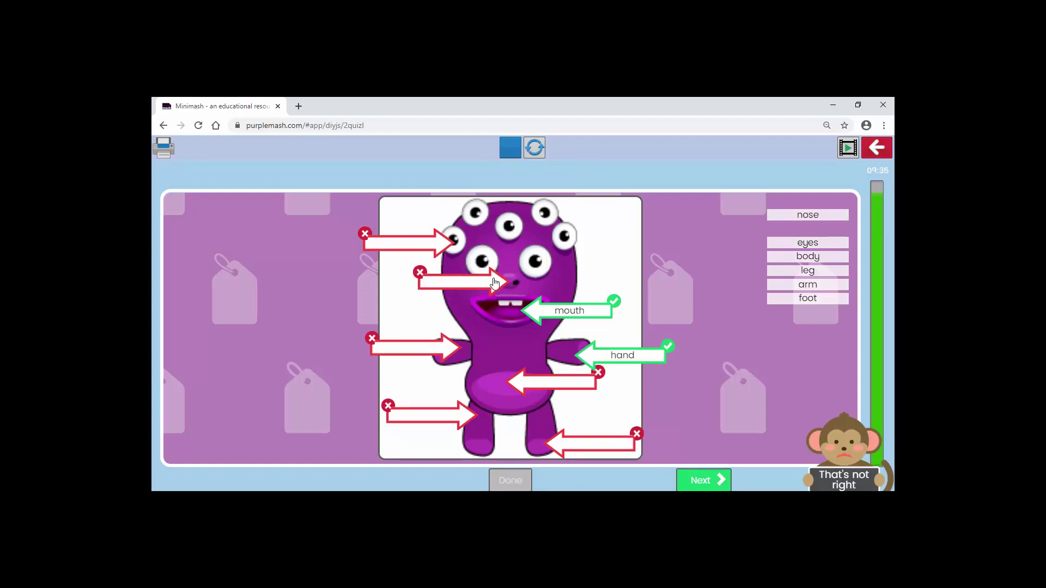
- Reset the test quiz, start it again, and stop it to return to editing
{"action": "left_click", "coordinate": [531, 155]}
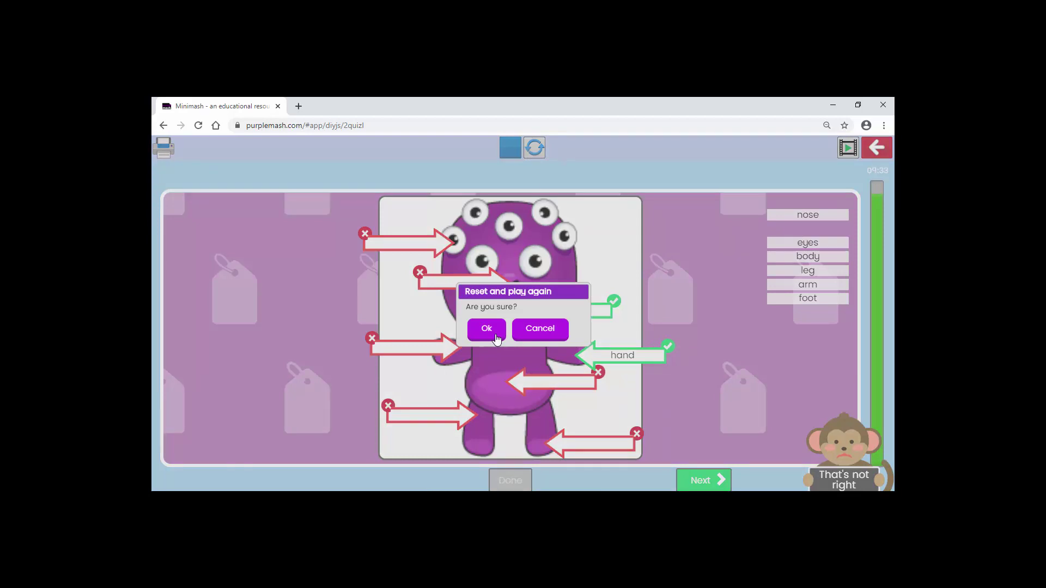
{"action": "left_click", "coordinate": [497, 329]}
{"action": "left_click", "coordinate": [520, 315]}
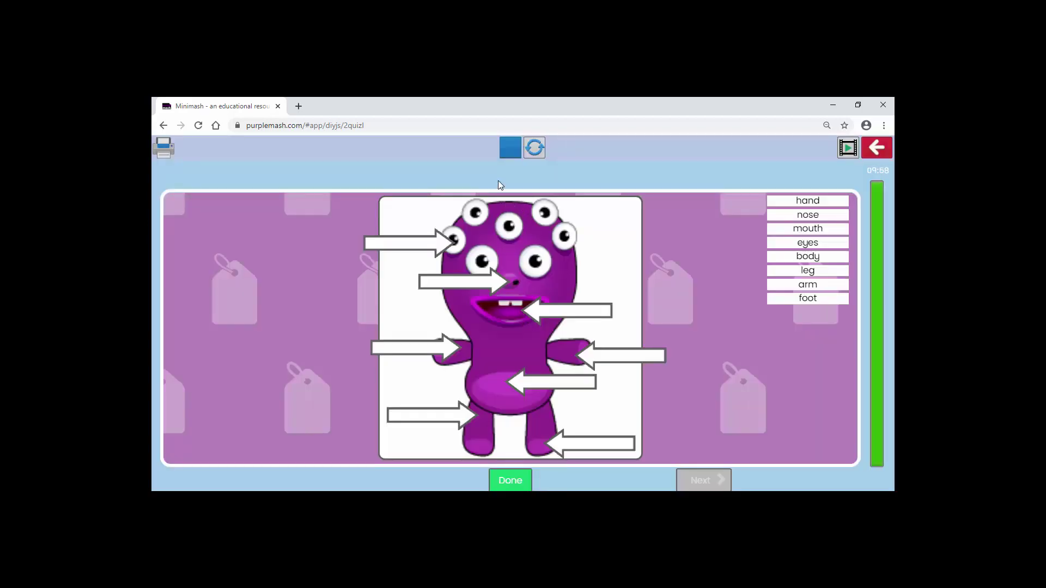
{"action": "left_click", "coordinate": [510, 153]}
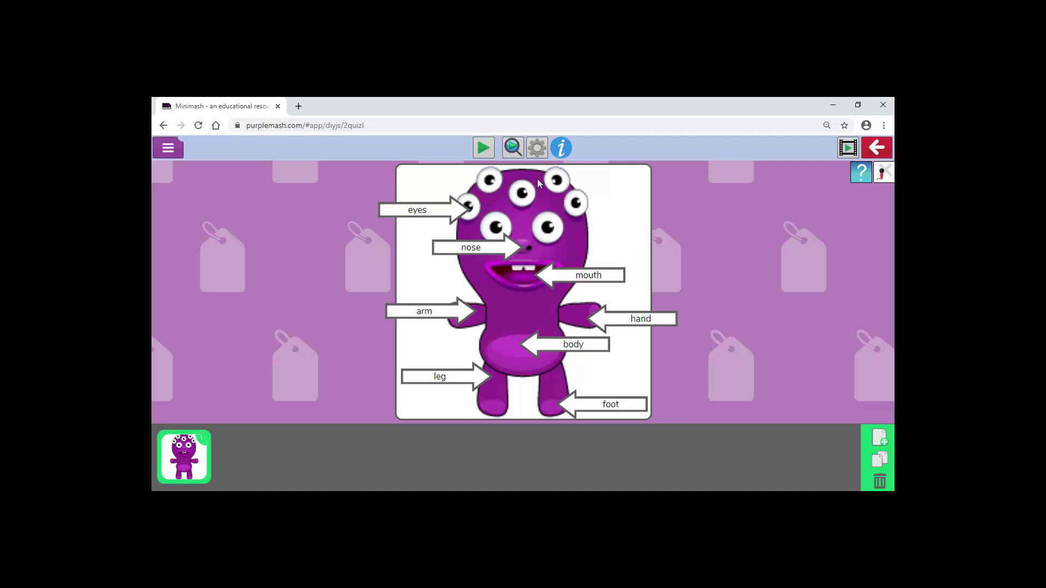
- Give the quiz's start page the title "Alien Body parts"
{"action": "left_click", "coordinate": [563, 151]}
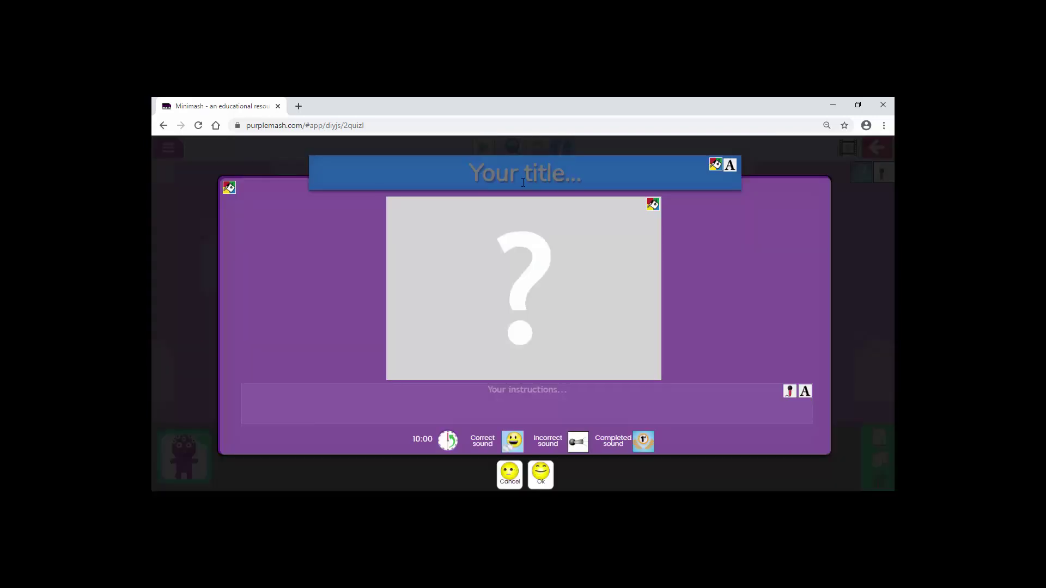
{"action": "left_click", "coordinate": [522, 177]}
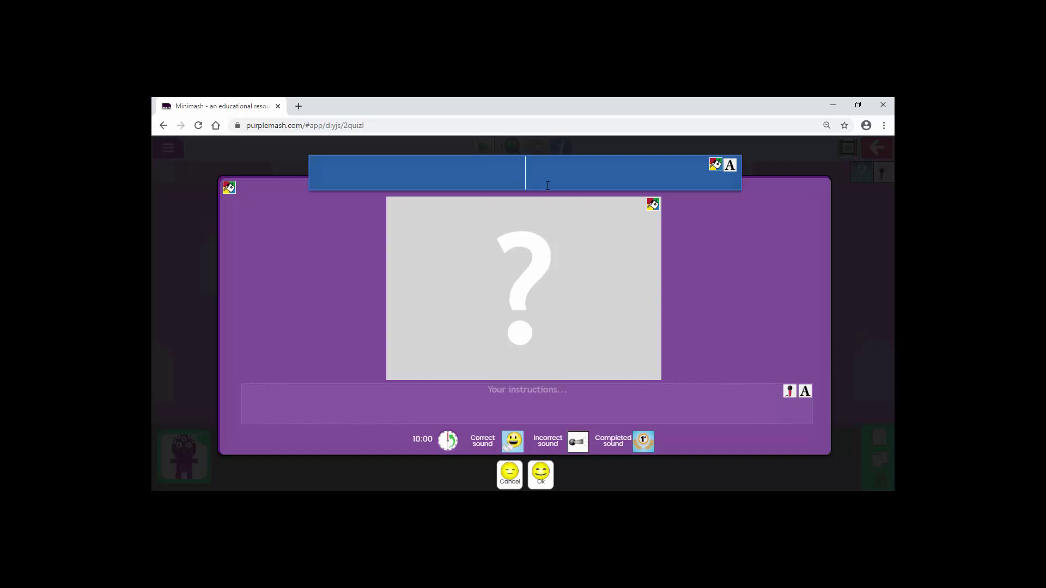
{"action": "type", "text": "Alien Bo"}
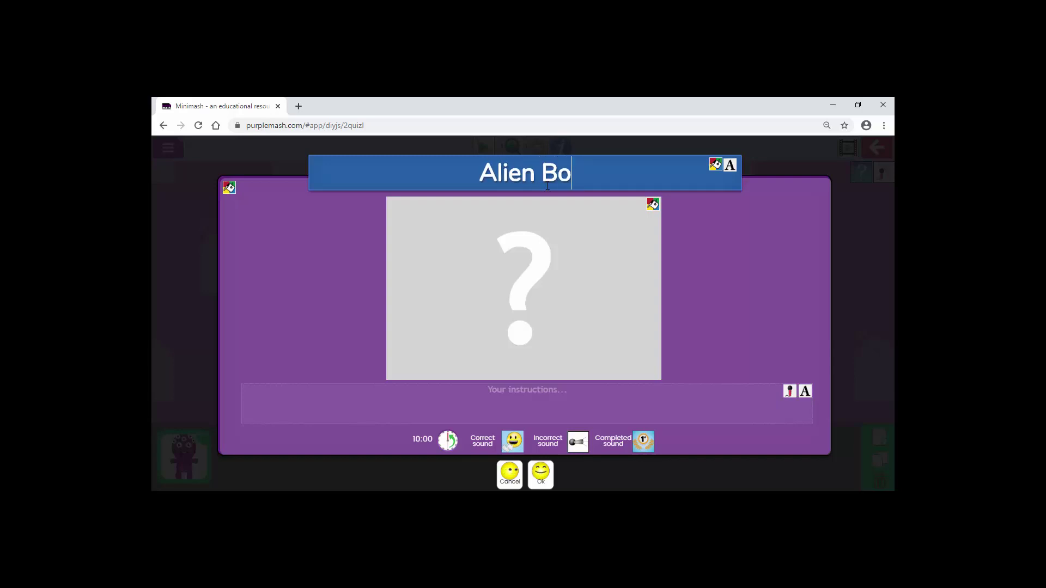
{"action": "type", "text": "dy parts"}
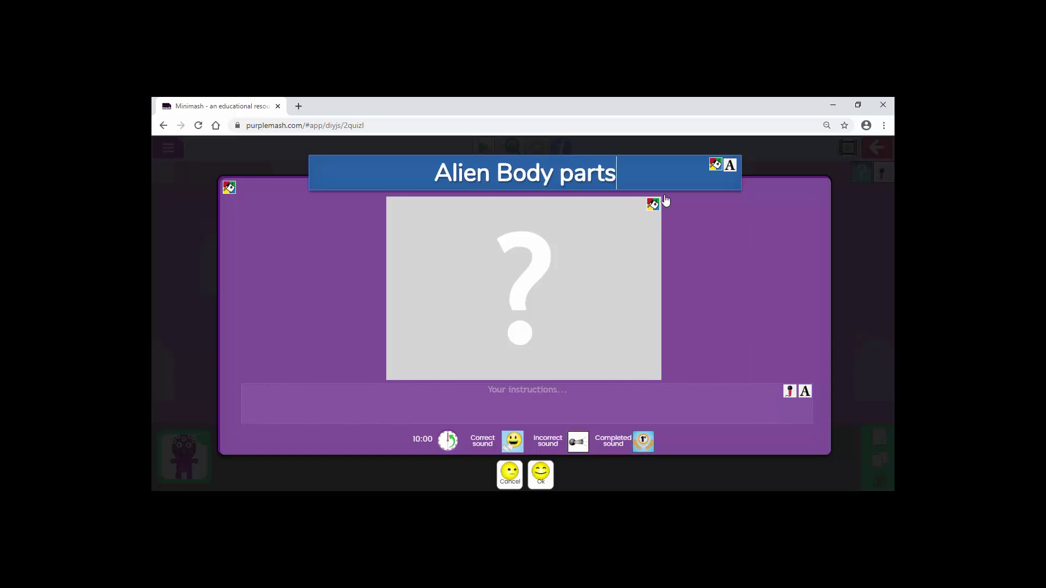
- Change the background colour of the start page's title banner to dark purple
{"action": "left_click", "coordinate": [714, 165]}
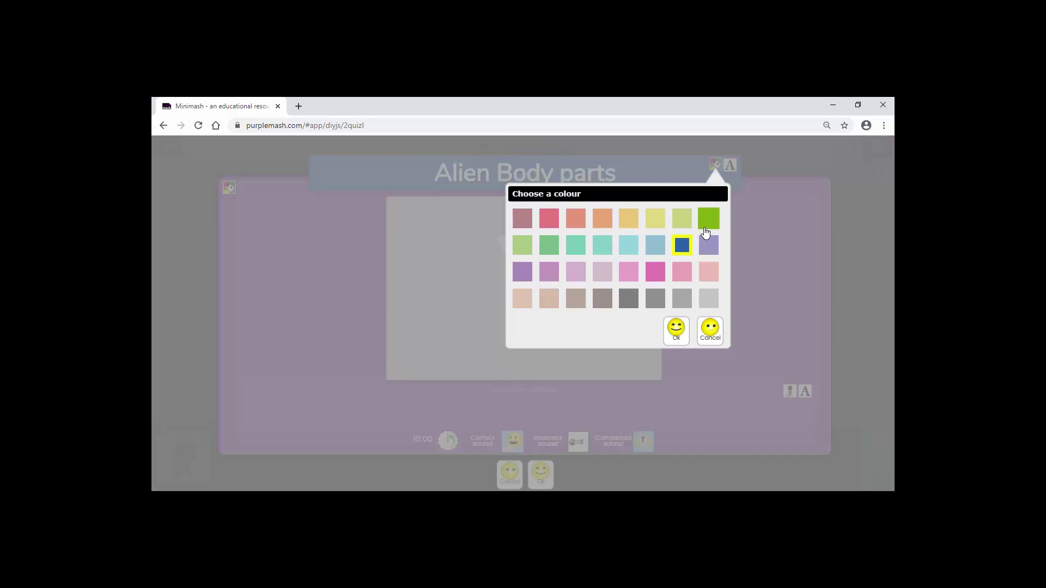
{"action": "left_click", "coordinate": [522, 272]}
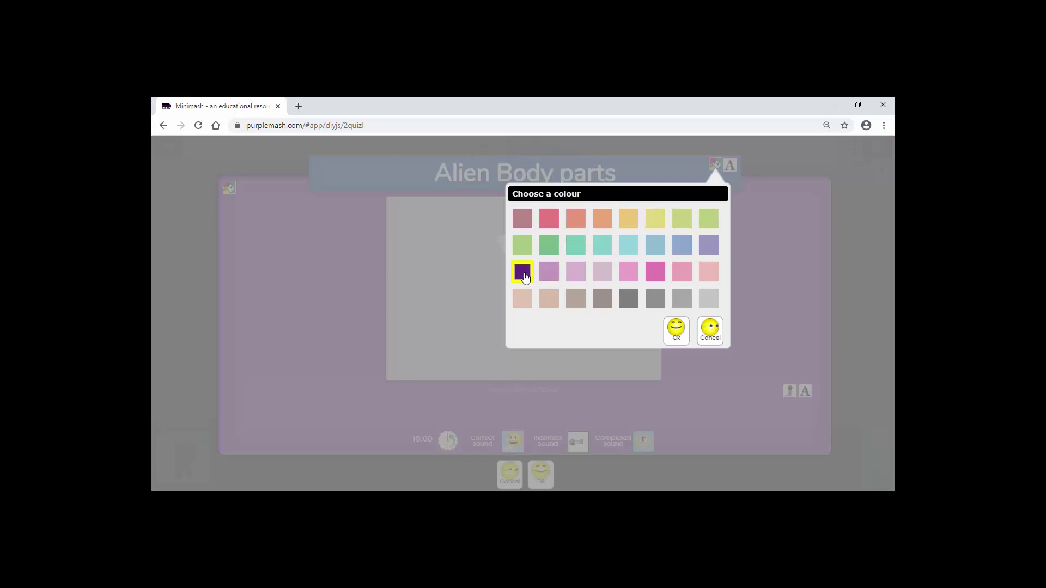
{"action": "left_click", "coordinate": [677, 330]}
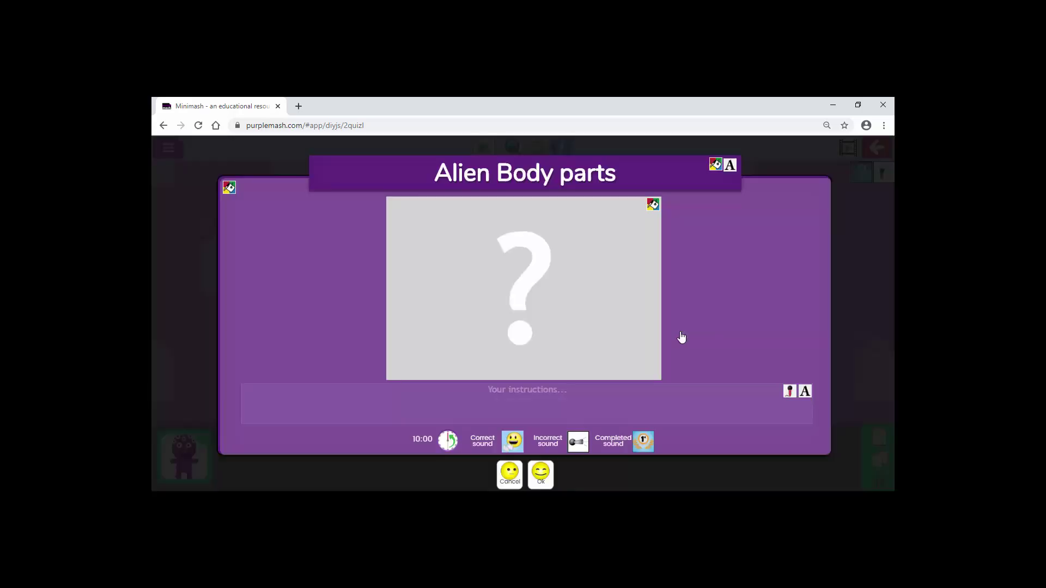
- Try to change the font of the start page title to Comic Sans MS
{"action": "left_click", "coordinate": [730, 165]}
{"action": "left_click", "coordinate": [655, 223]}
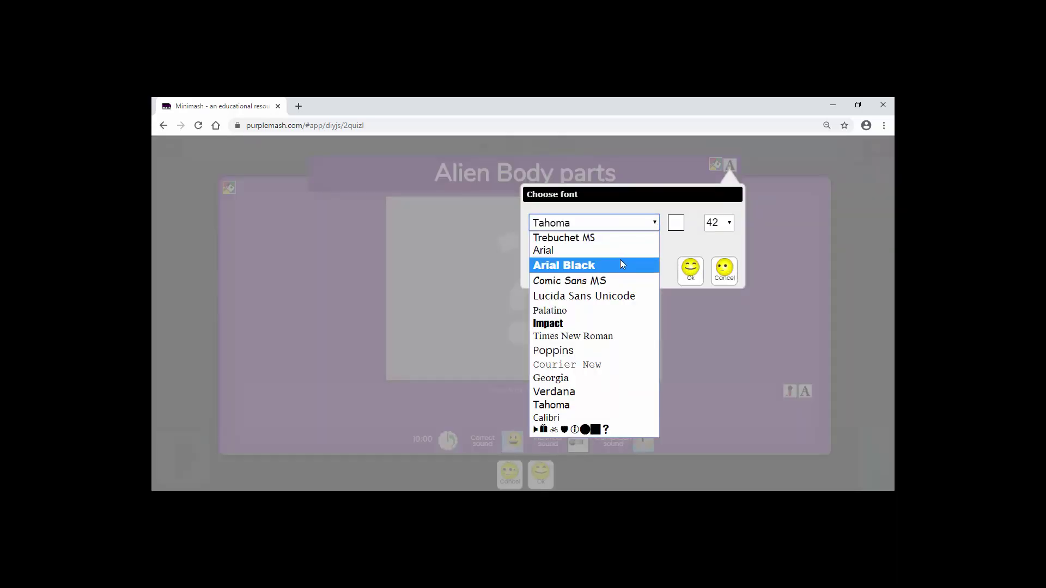
{"action": "left_click", "coordinate": [608, 280]}
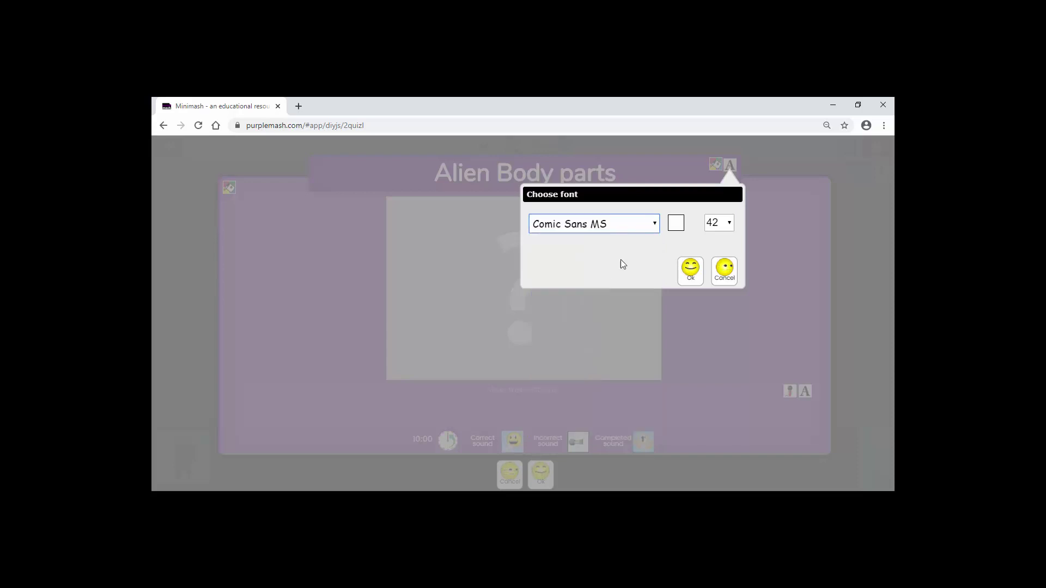
{"action": "left_click", "coordinate": [691, 271]}
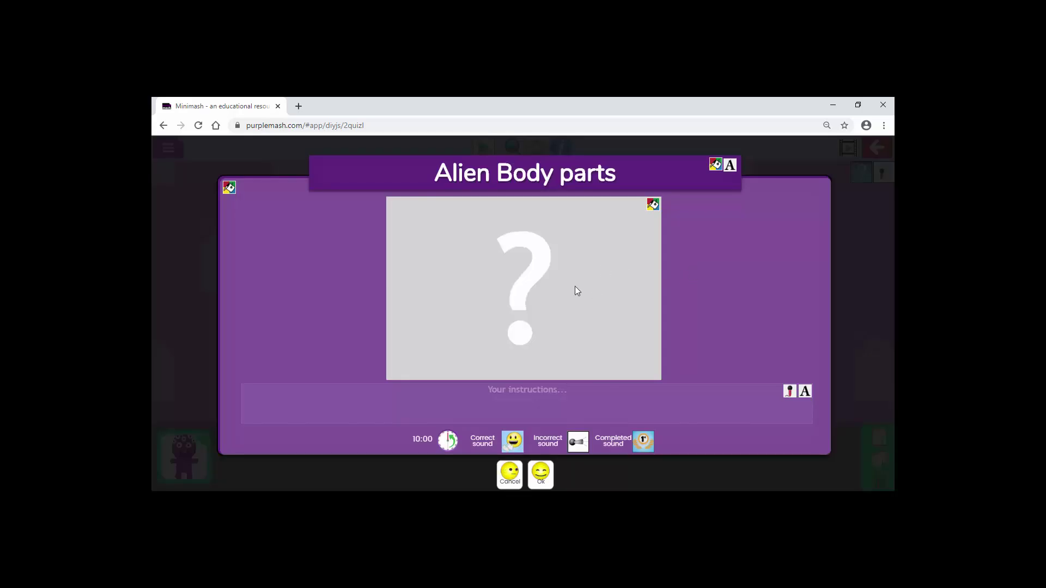
- Set the start page picture to the purple many-eyed alien from the space clipart category
{"action": "left_click", "coordinate": [655, 209]}
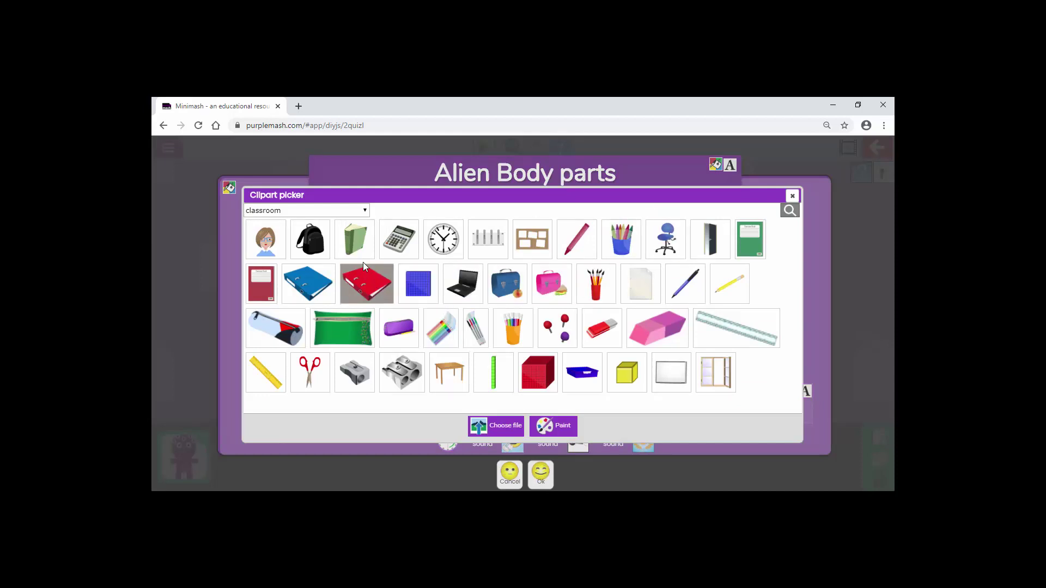
{"action": "left_click", "coordinate": [367, 212]}
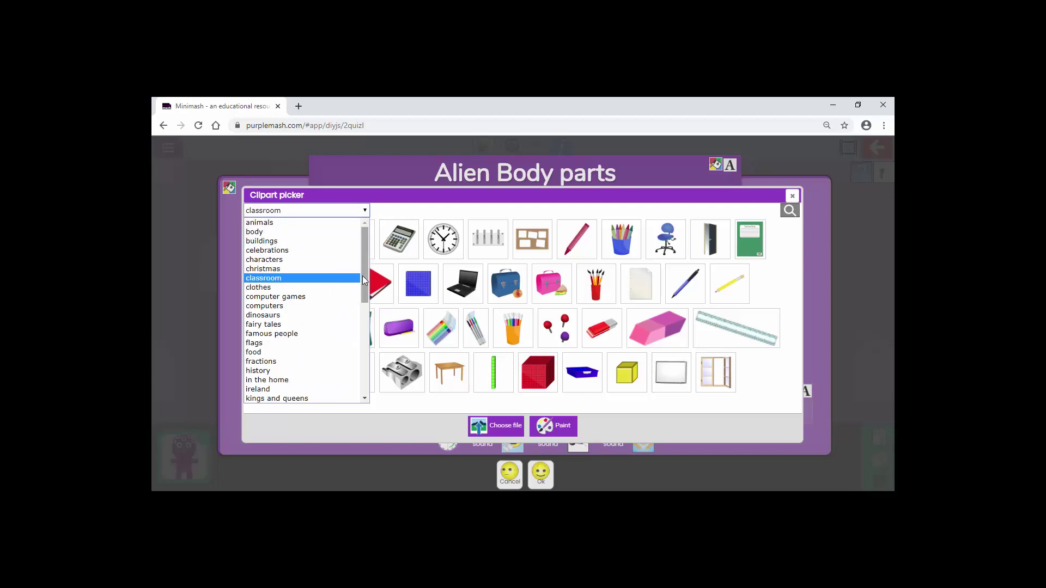
{"action": "scroll", "coordinate": [361, 293], "scroll_direction": "down", "scroll_amount": 1}
{"action": "scroll", "coordinate": [360, 297], "scroll_direction": "down", "scroll_amount": 6}
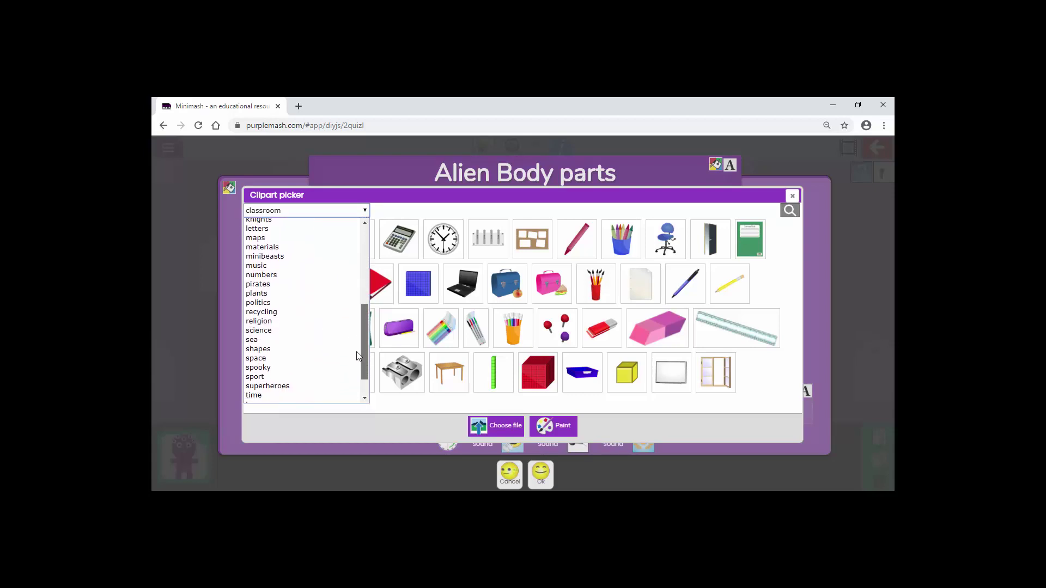
{"action": "scroll", "coordinate": [359, 366], "scroll_direction": "down", "scroll_amount": 1}
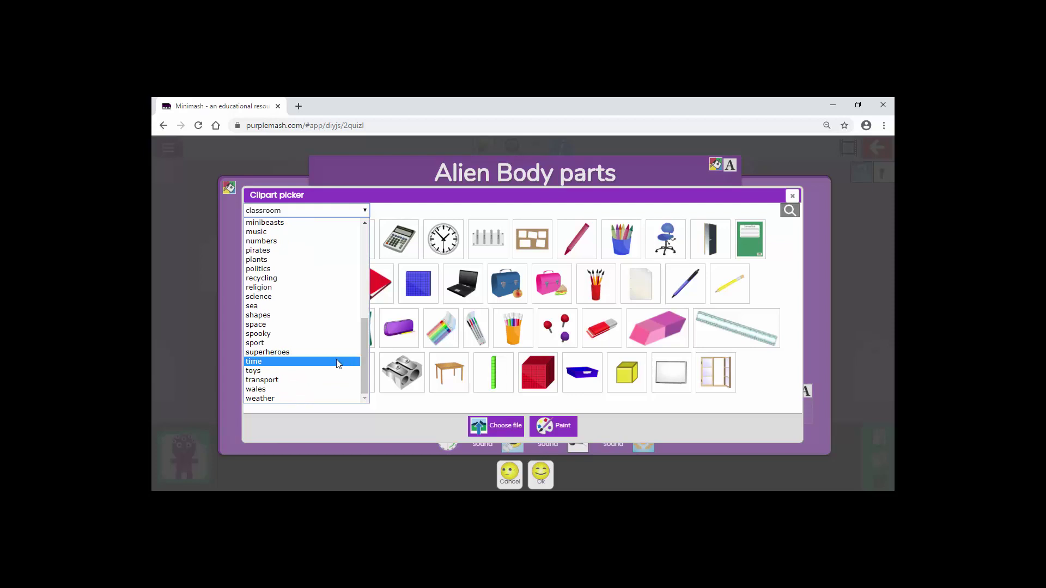
{"action": "left_click", "coordinate": [329, 324]}
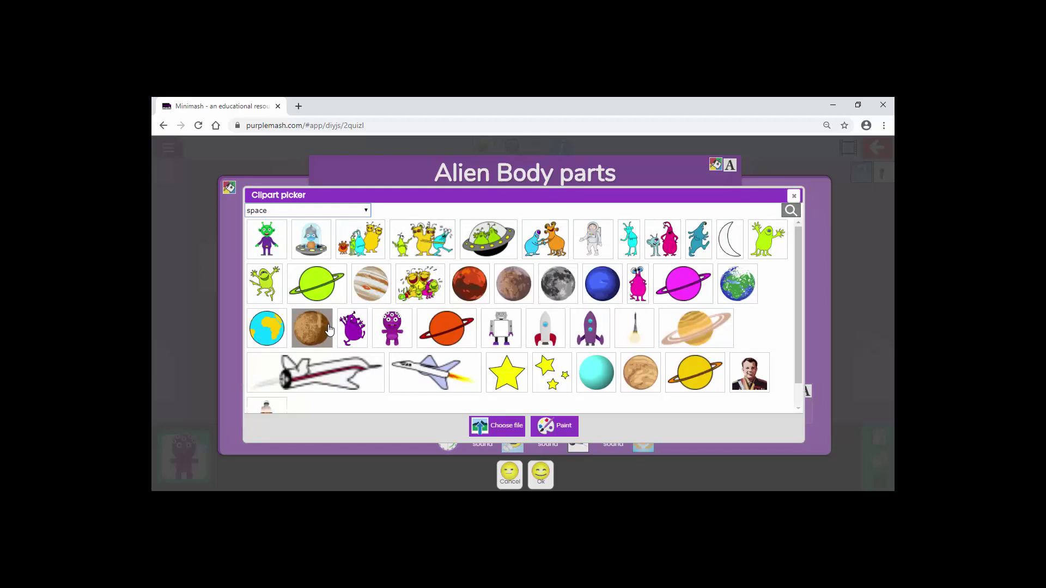
{"action": "left_click", "coordinate": [386, 337]}
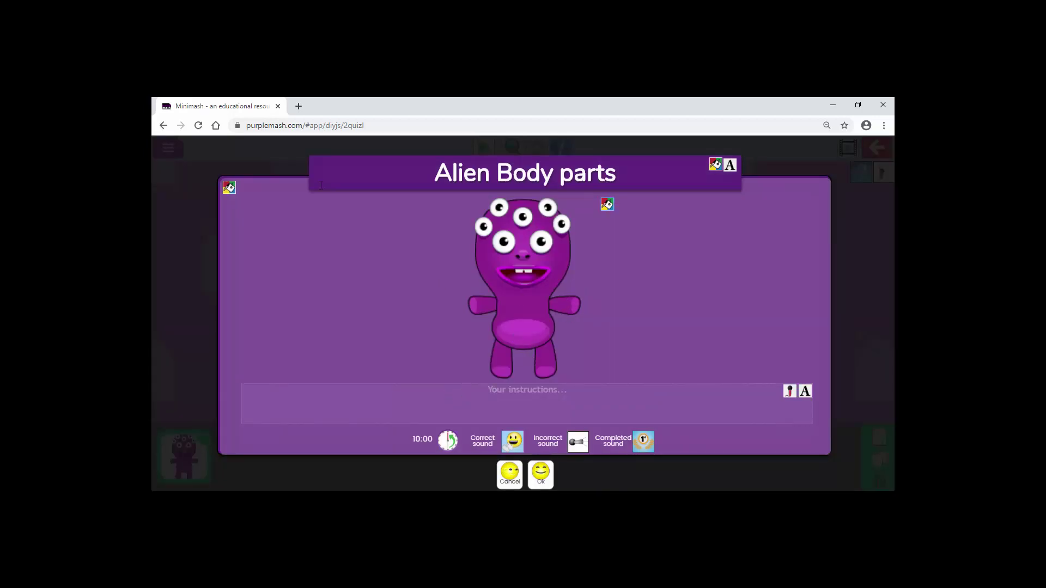
- Change the background colour of the start page's main area to turquoise
{"action": "left_click", "coordinate": [229, 188]}
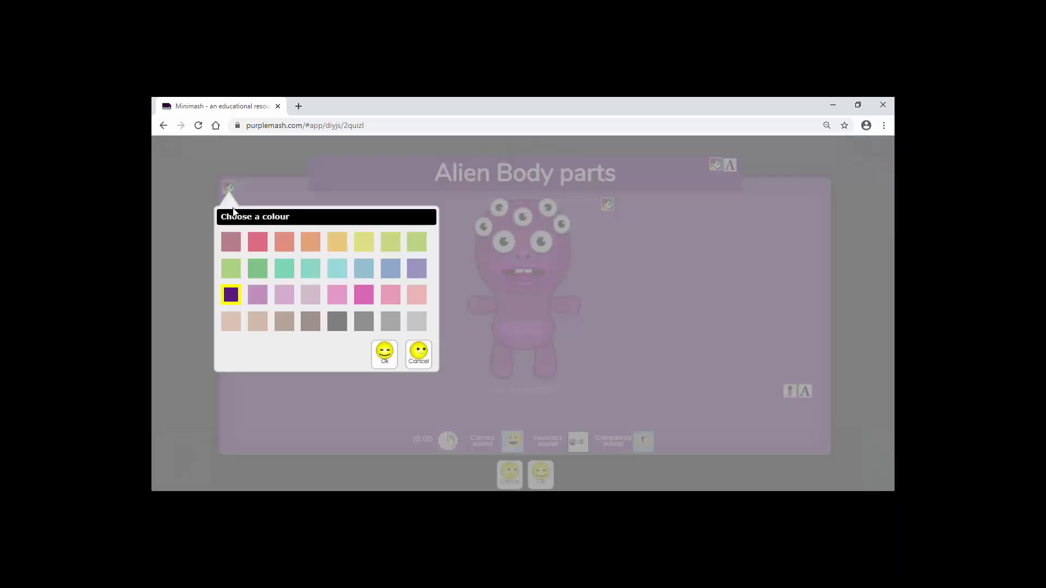
{"action": "left_click", "coordinate": [311, 268]}
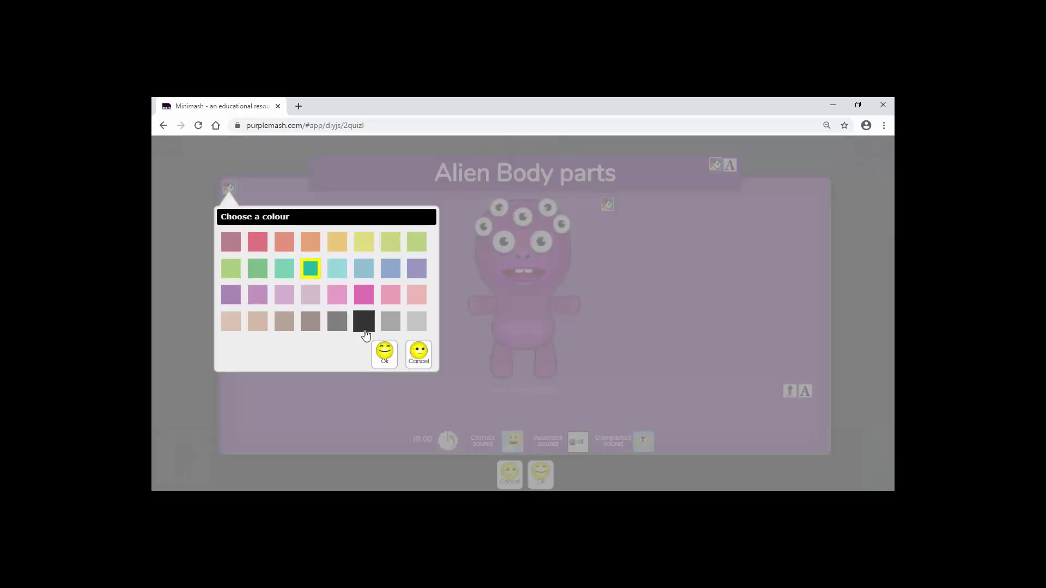
{"action": "left_click", "coordinate": [385, 353]}
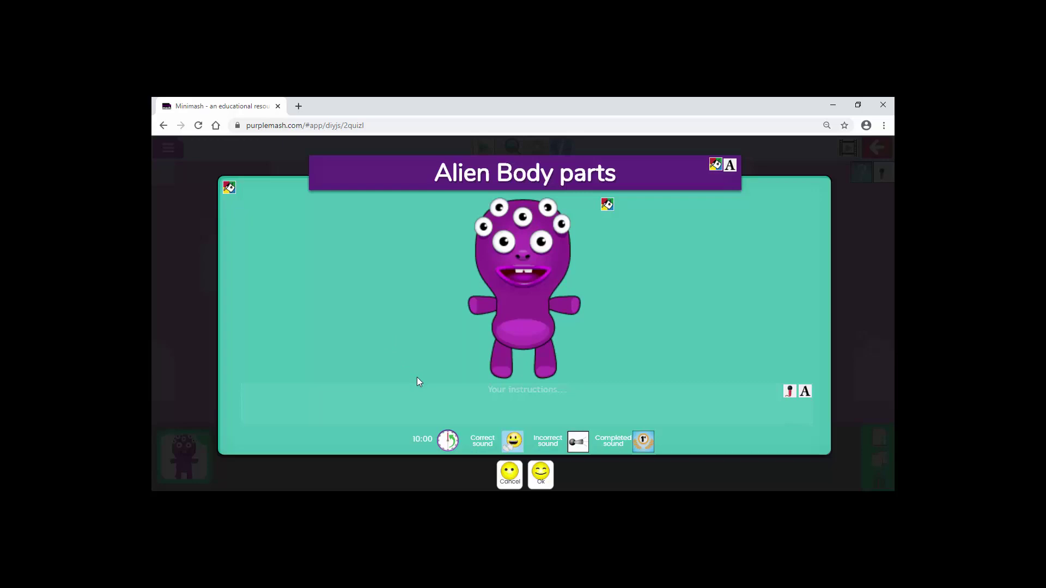
- Set the quiz's time limit to 5 minutes
{"action": "left_click", "coordinate": [449, 442]}
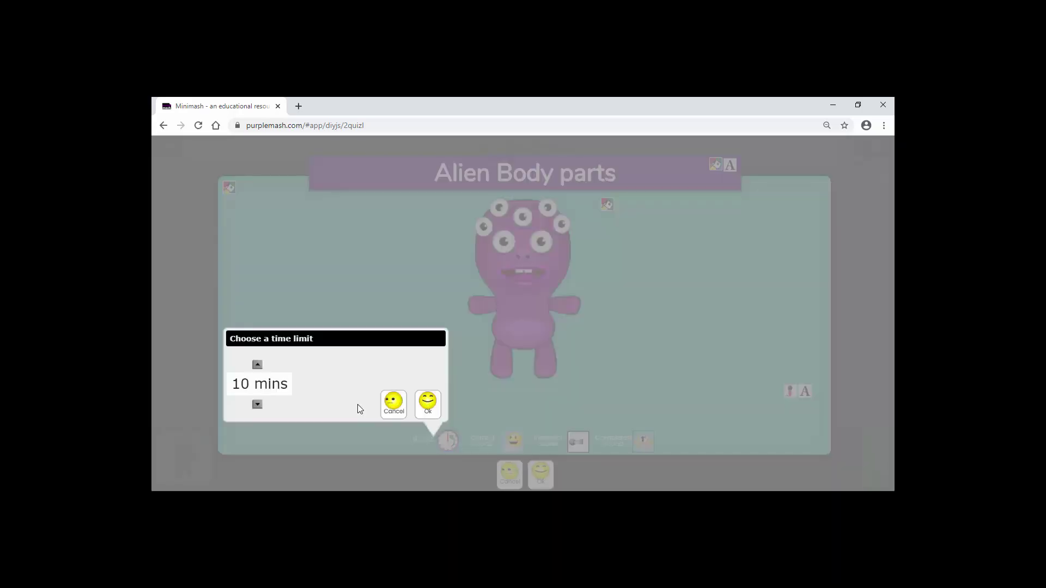
{"action": "left_click", "coordinate": [257, 404]}
{"action": "left_click", "coordinate": [258, 404]}
{"action": "left_click", "coordinate": [257, 405]}
{"action": "left_click", "coordinate": [257, 405]}
{"action": "left_click", "coordinate": [257, 404]}
{"action": "left_click", "coordinate": [428, 404]}
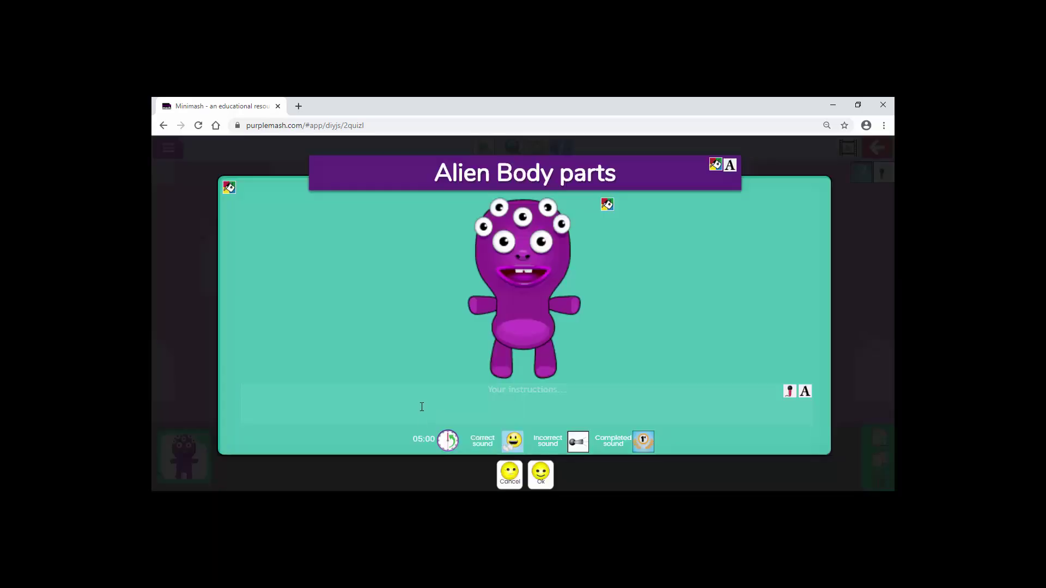
- Review the available sounds for correct answers, keep the current one, and accept the start page settings
{"action": "left_click", "coordinate": [514, 442]}
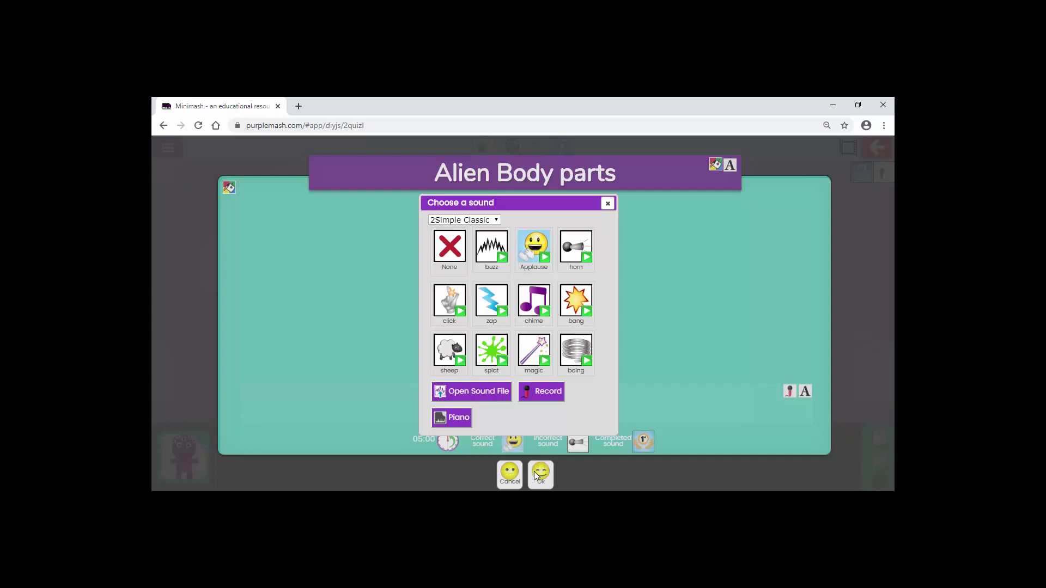
{"action": "left_click", "coordinate": [607, 203]}
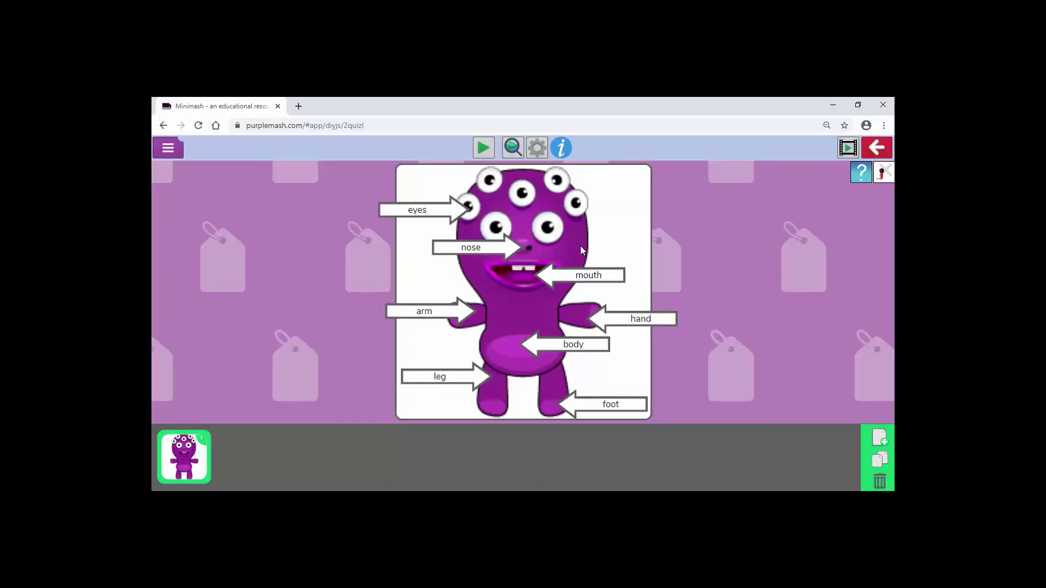
- Play the quiz from its decorated start page to see the timed question, and stop it to return to editing
{"action": "left_click", "coordinate": [482, 150]}
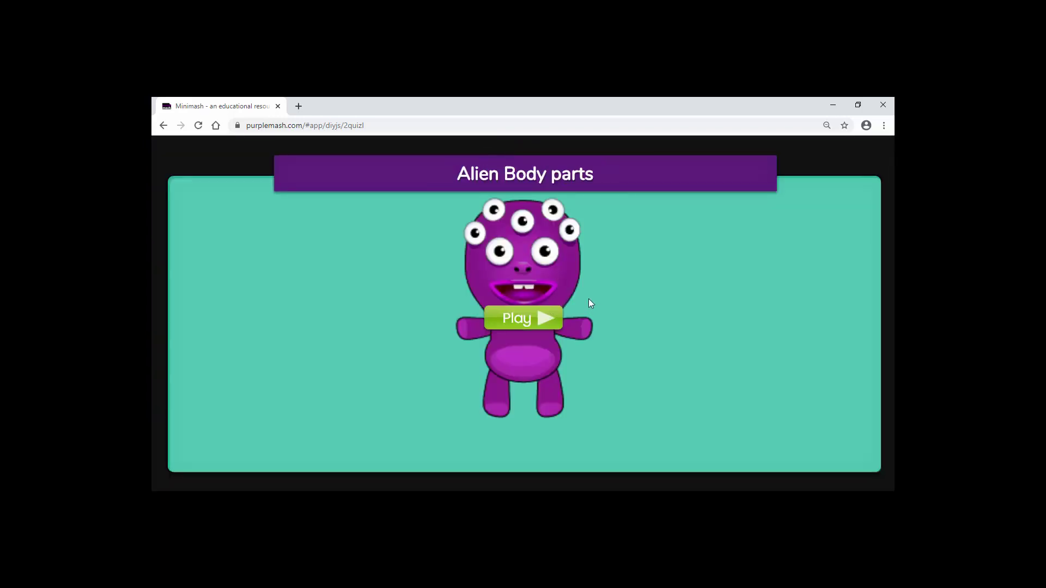
{"action": "left_click", "coordinate": [547, 322]}
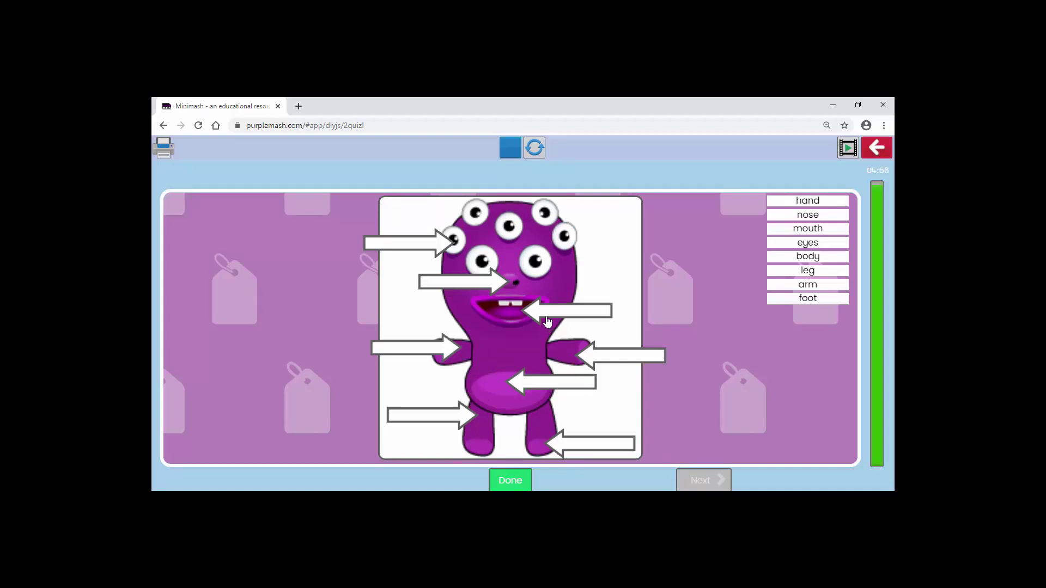
{"action": "left_click", "coordinate": [510, 148]}
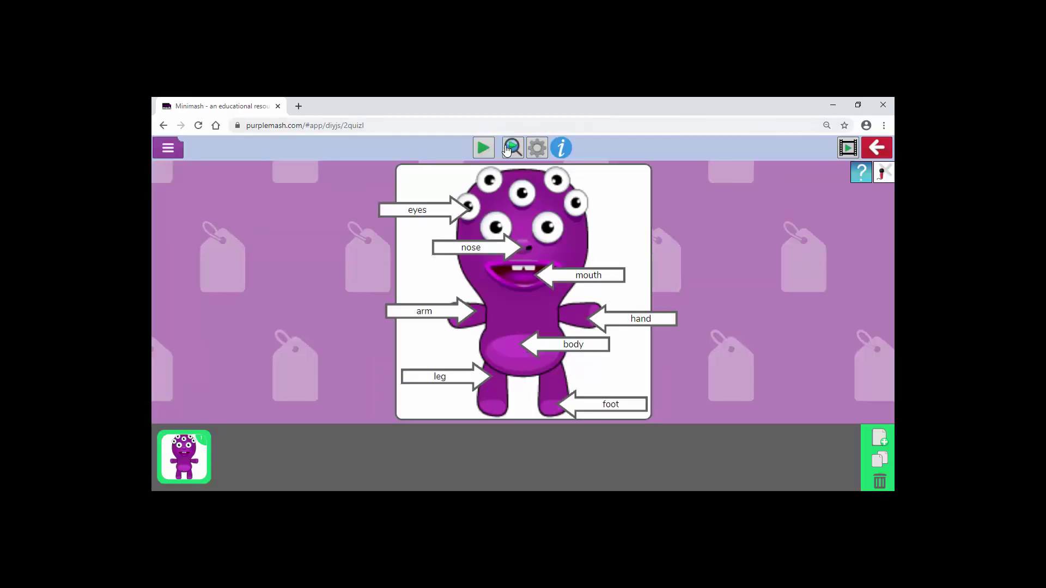
- Record a voice clip of about 7 seconds as the sound for the alien labelling question
{"action": "left_click", "coordinate": [884, 173]}
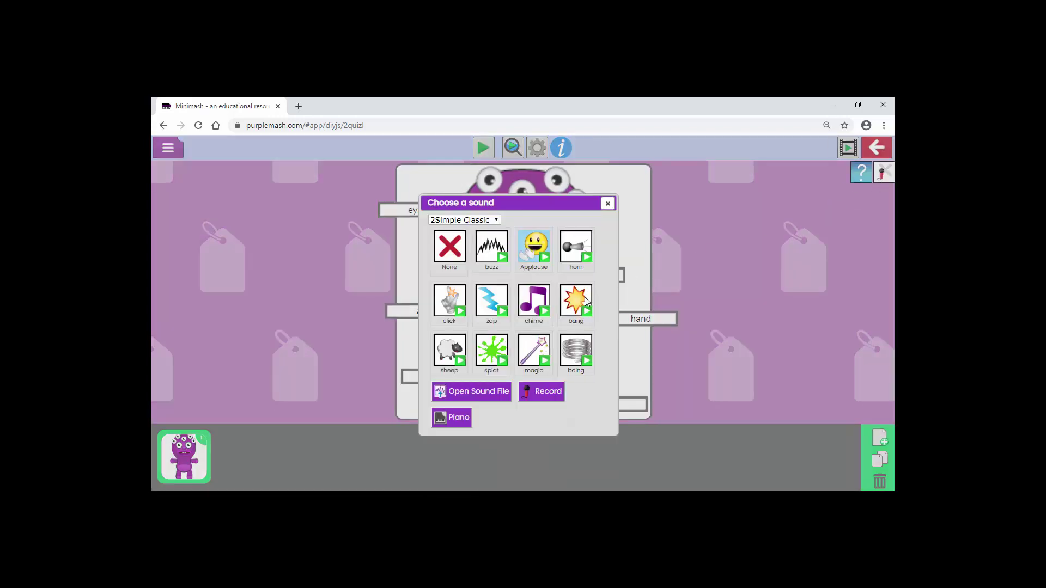
{"action": "left_click", "coordinate": [545, 392]}
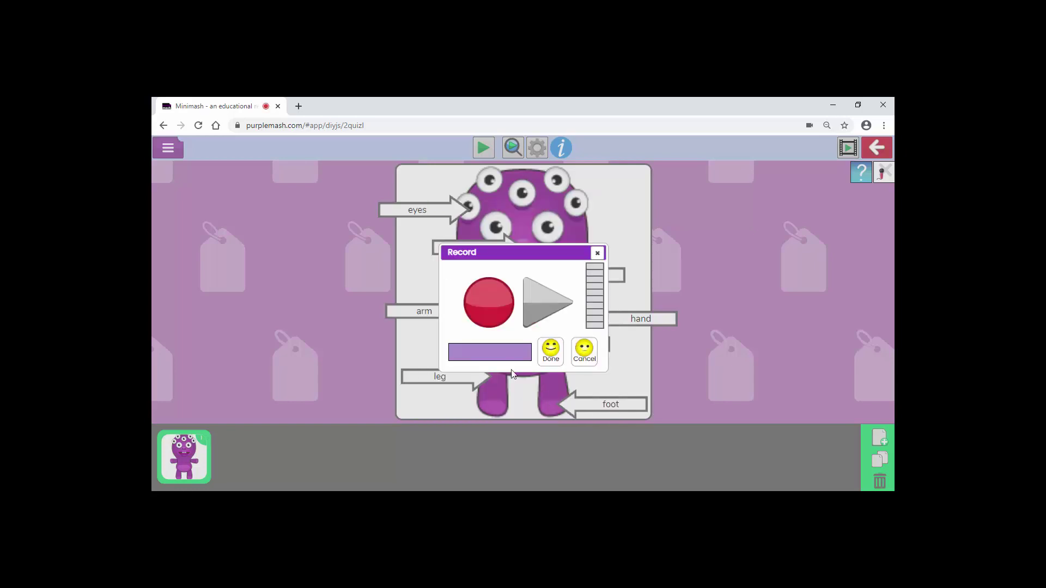
{"action": "left_click", "coordinate": [491, 309]}
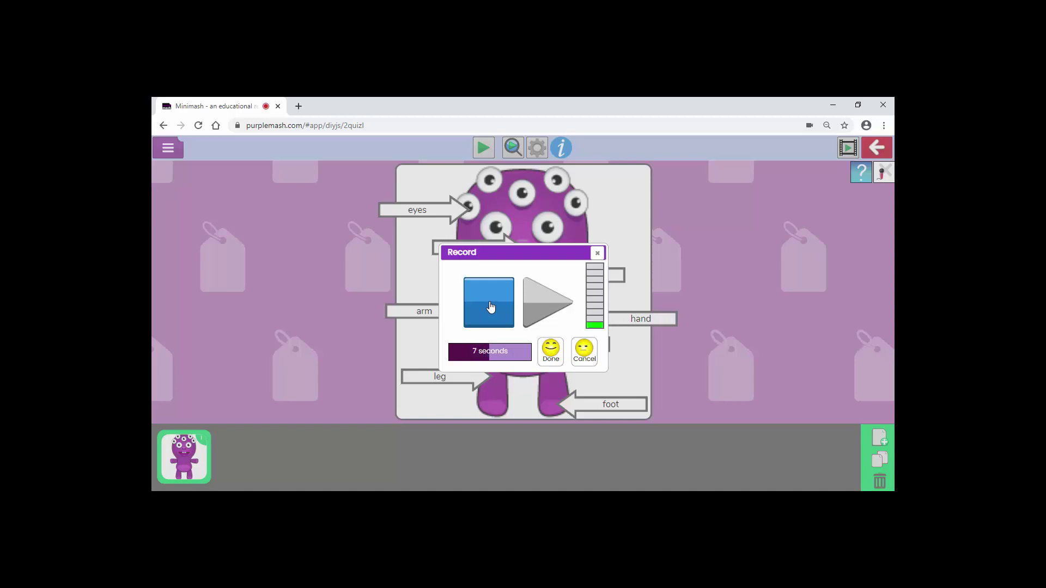
{"action": "left_click", "coordinate": [491, 307]}
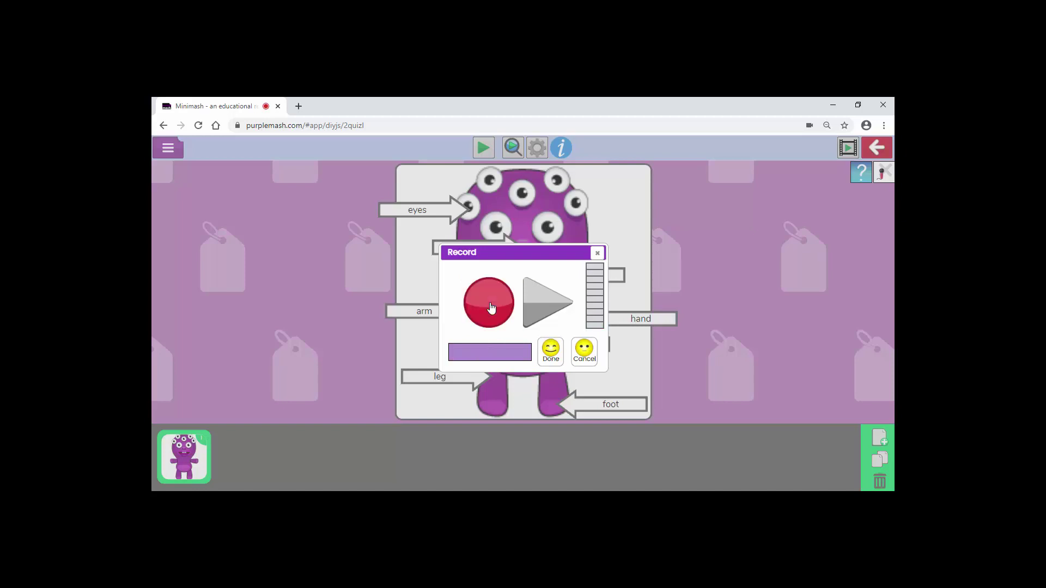
{"action": "left_click", "coordinate": [546, 352]}
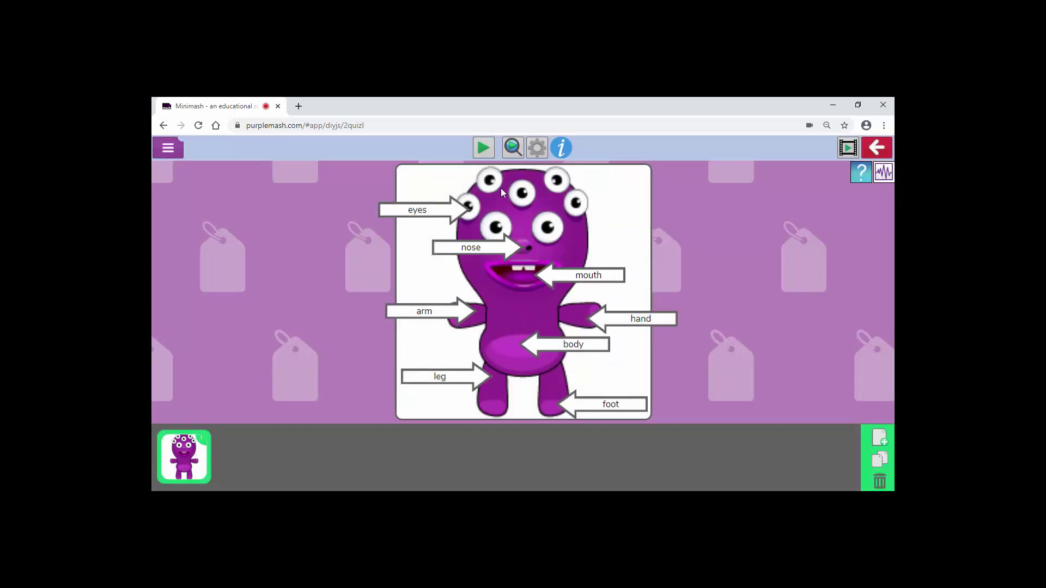
- Play the quiz to test the question with its recorded sound, and return to editing
{"action": "left_click", "coordinate": [483, 154]}
{"action": "left_click", "coordinate": [553, 318]}
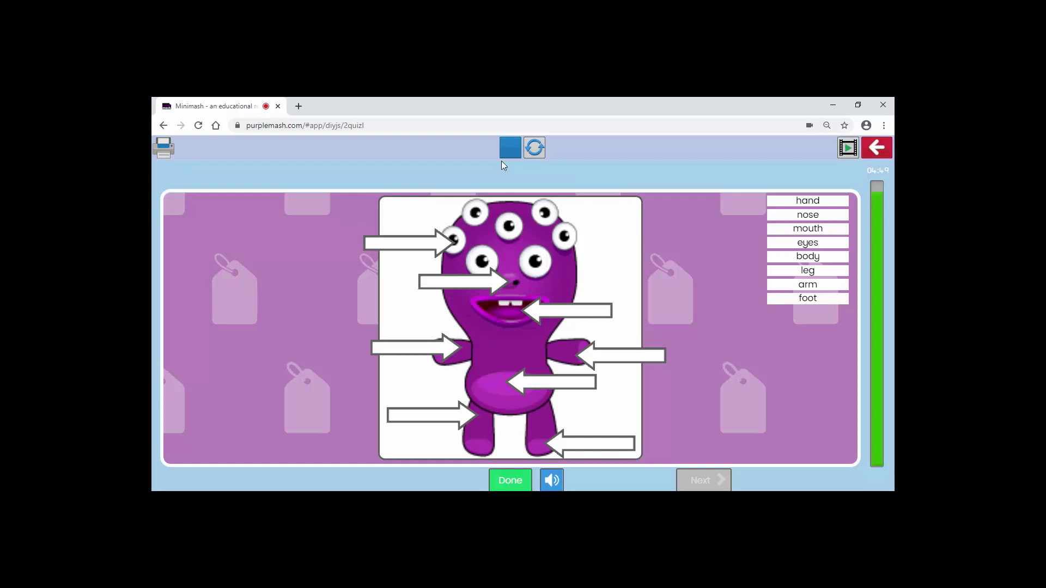
{"action": "left_click", "coordinate": [510, 150]}
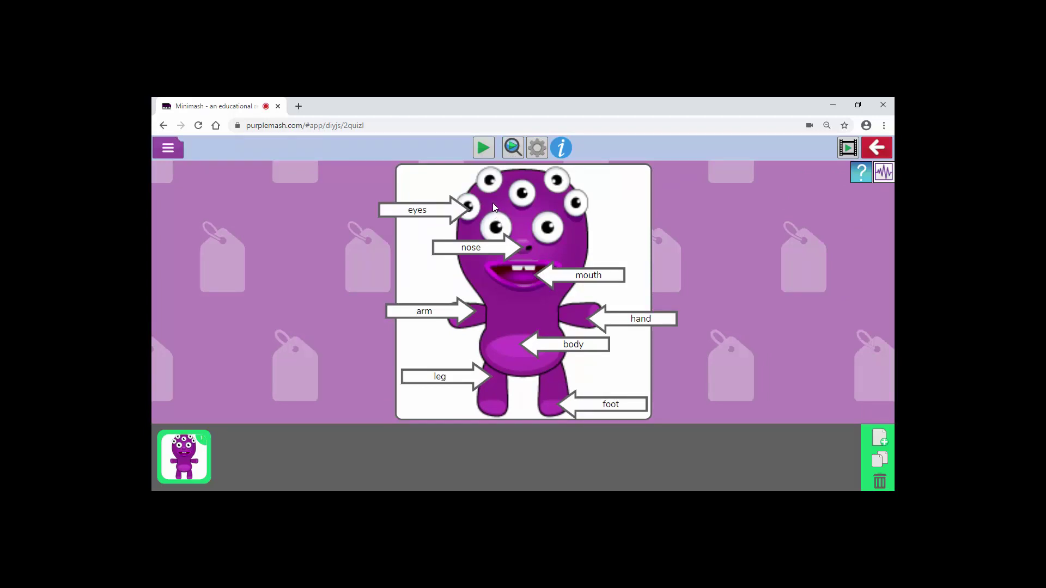
- Preview the question with wrong answers by placing foot on the mouth arrow and arm on the hand arrow, check them, and reset
{"action": "left_click", "coordinate": [511, 148]}
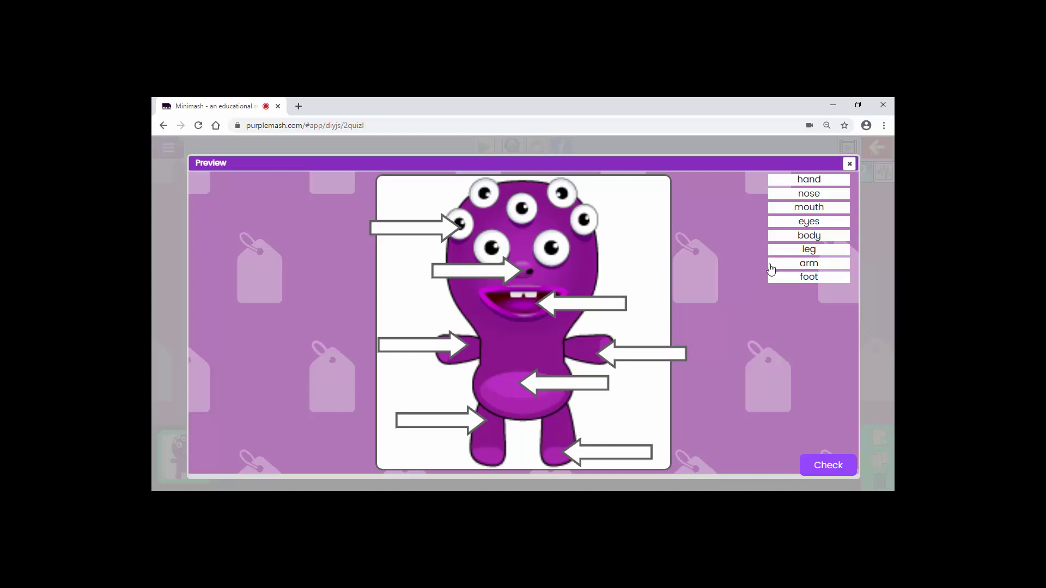
{"action": "left_click_drag", "start_coordinate": [784, 279], "coordinate": [627, 303]}
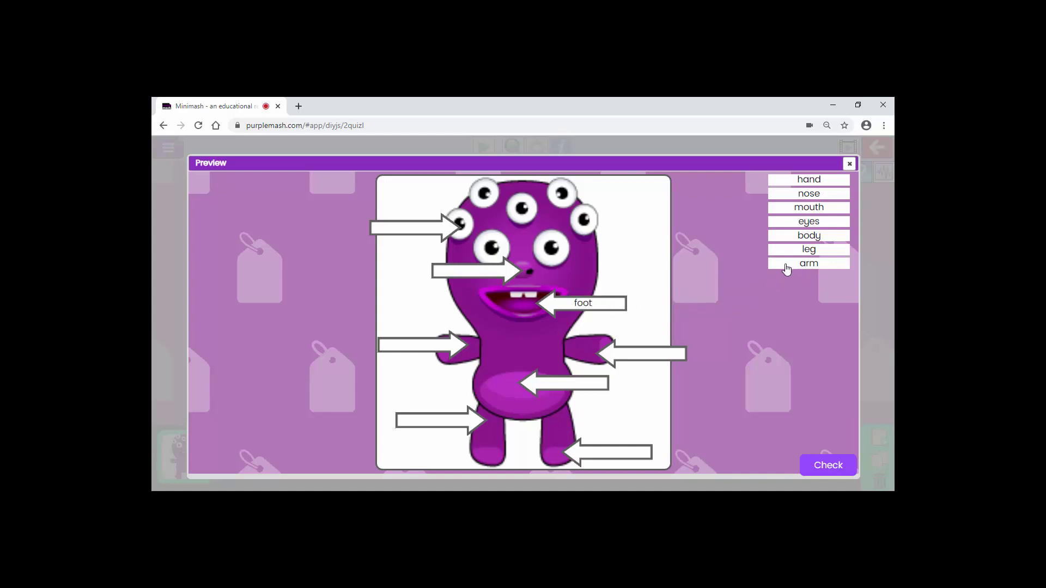
{"action": "left_click_drag", "start_coordinate": [786, 269], "coordinate": [656, 357]}
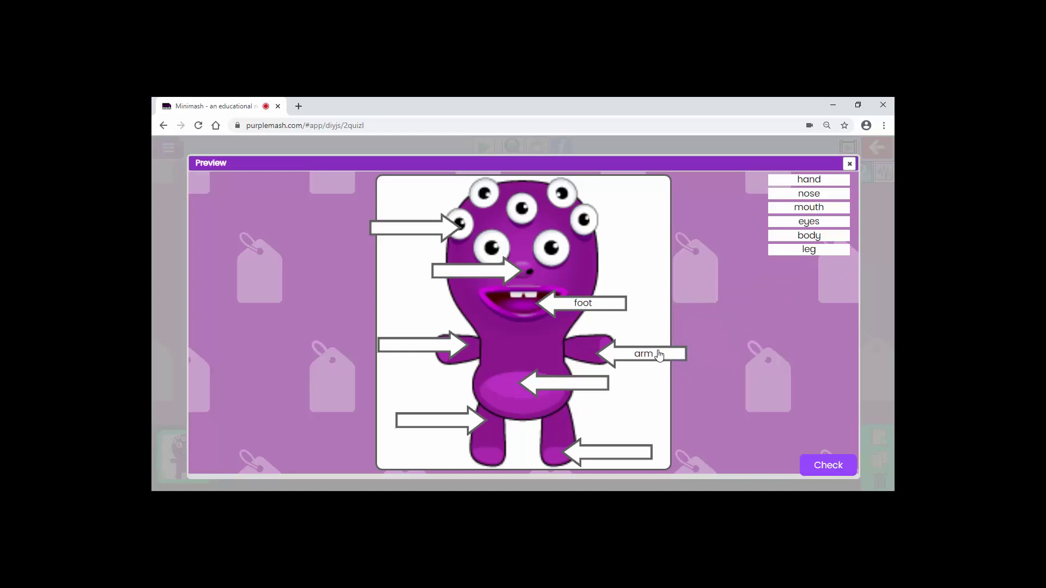
{"action": "left_click", "coordinate": [827, 466]}
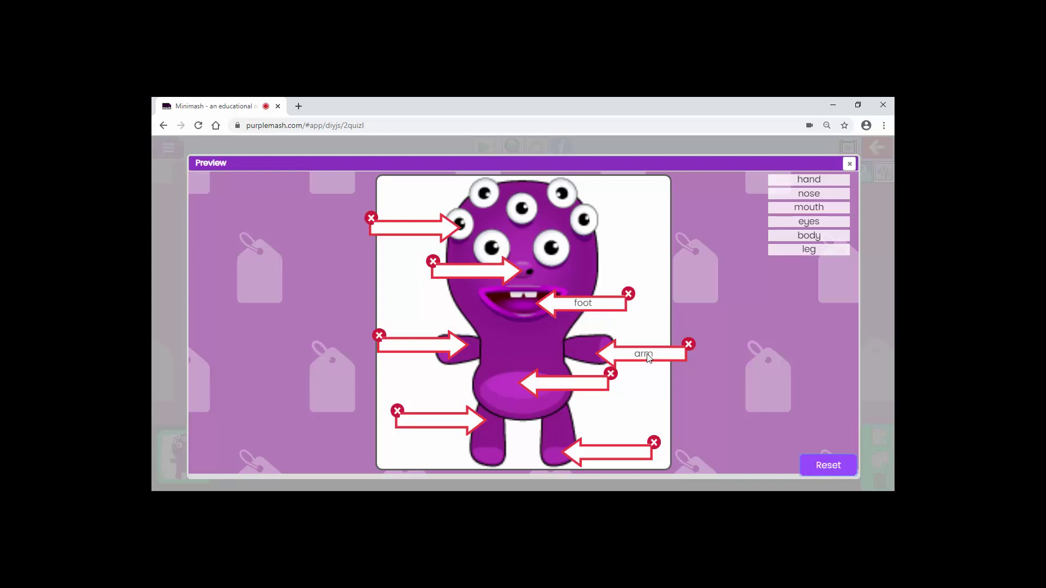
{"action": "left_click", "coordinate": [828, 465]}
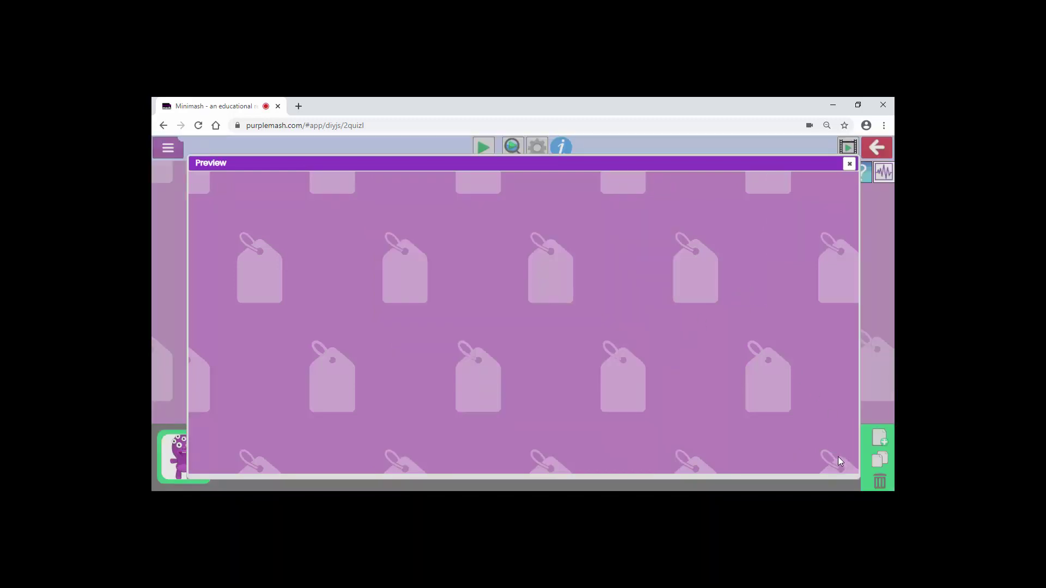
- Match the foot and body words to their correct arrows in the preview, check the answers, reset, and close the preview
{"action": "left_click_drag", "start_coordinate": [811, 279], "coordinate": [672, 447]}
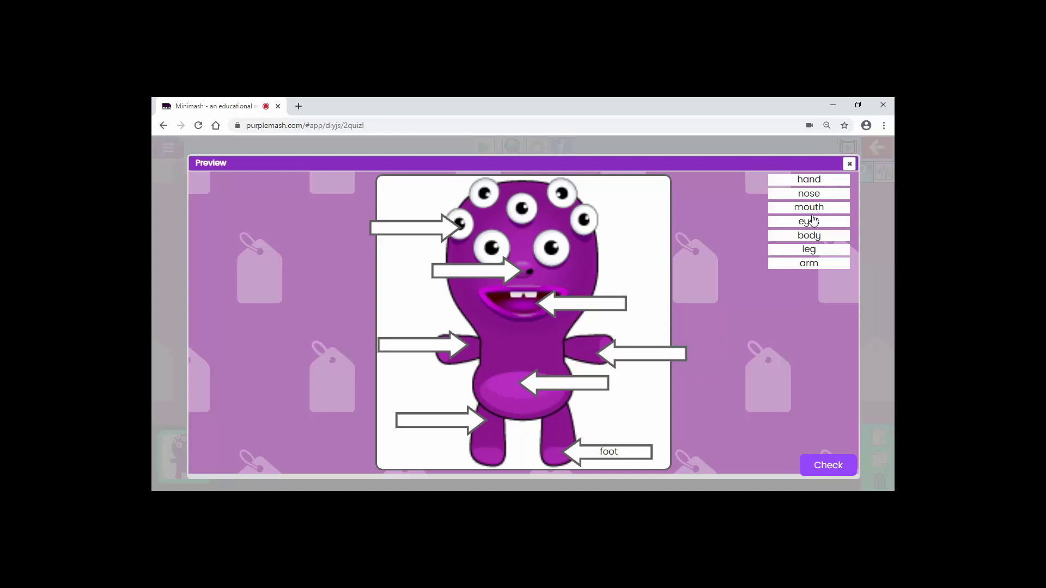
{"action": "left_click_drag", "start_coordinate": [790, 240], "coordinate": [585, 387]}
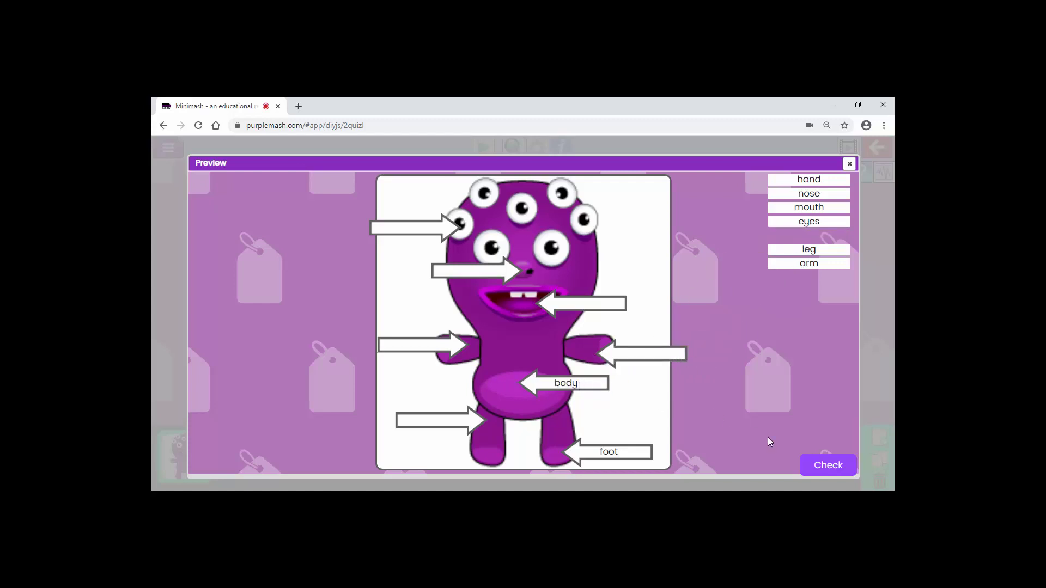
{"action": "left_click", "coordinate": [830, 465]}
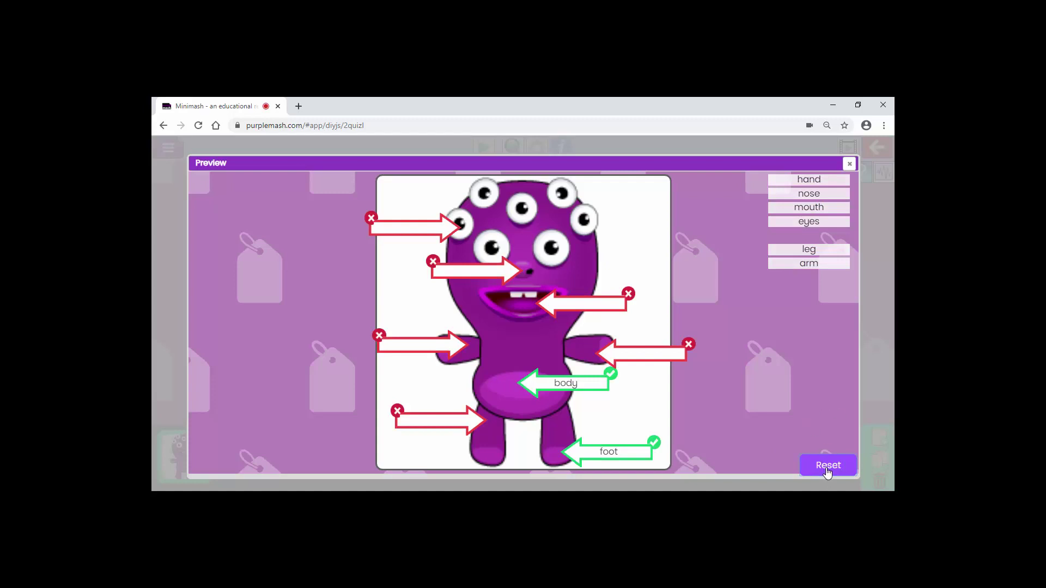
{"action": "left_click", "coordinate": [827, 466]}
{"action": "left_click", "coordinate": [849, 163]}
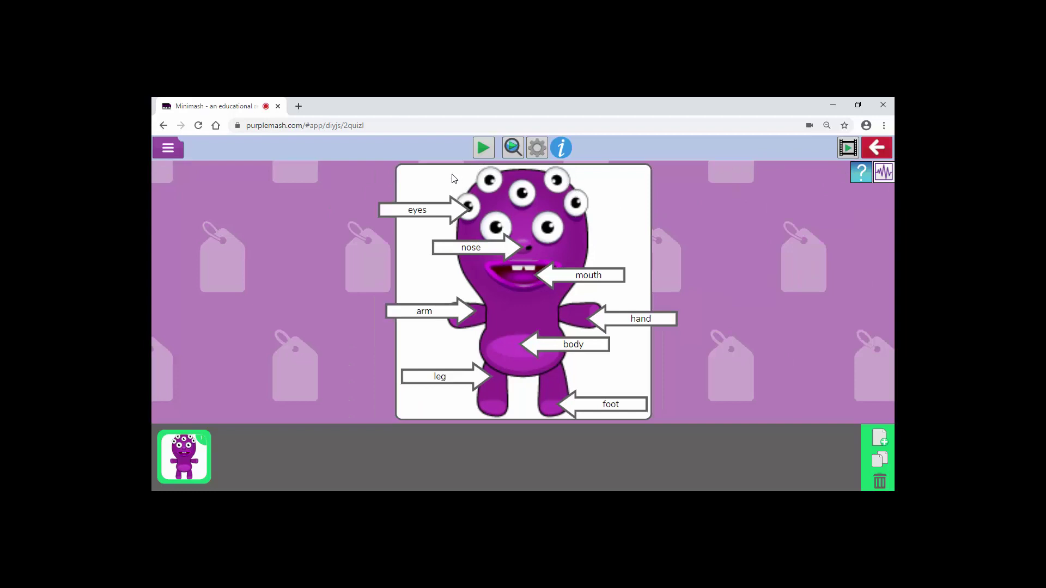
- Save the alien labelling quiz to the Aliens tray as Labelling Quiz 2020-02-04 and dismiss the confirmation
{"action": "left_click", "coordinate": [167, 152]}
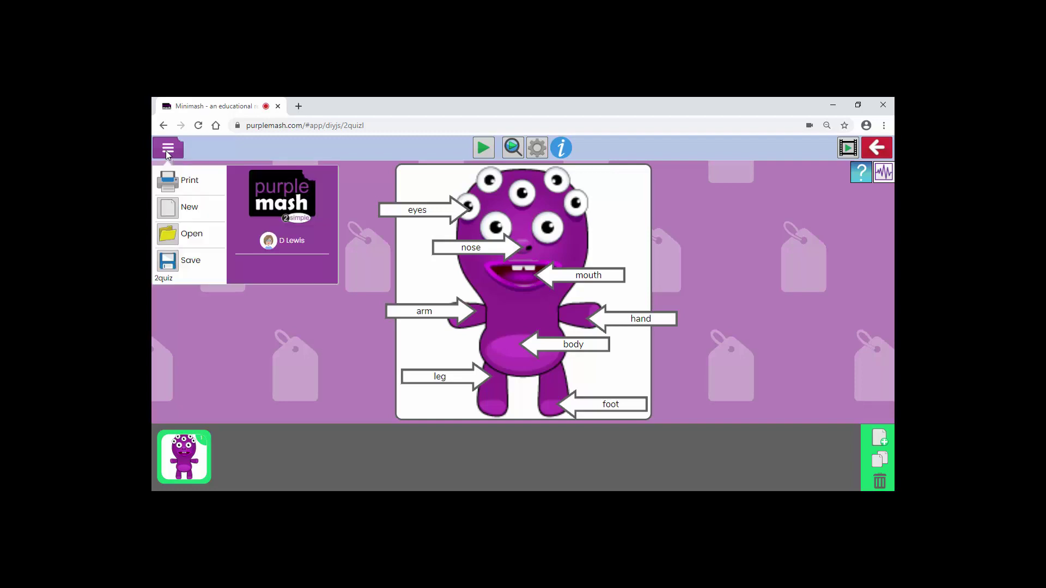
{"action": "left_click", "coordinate": [195, 257]}
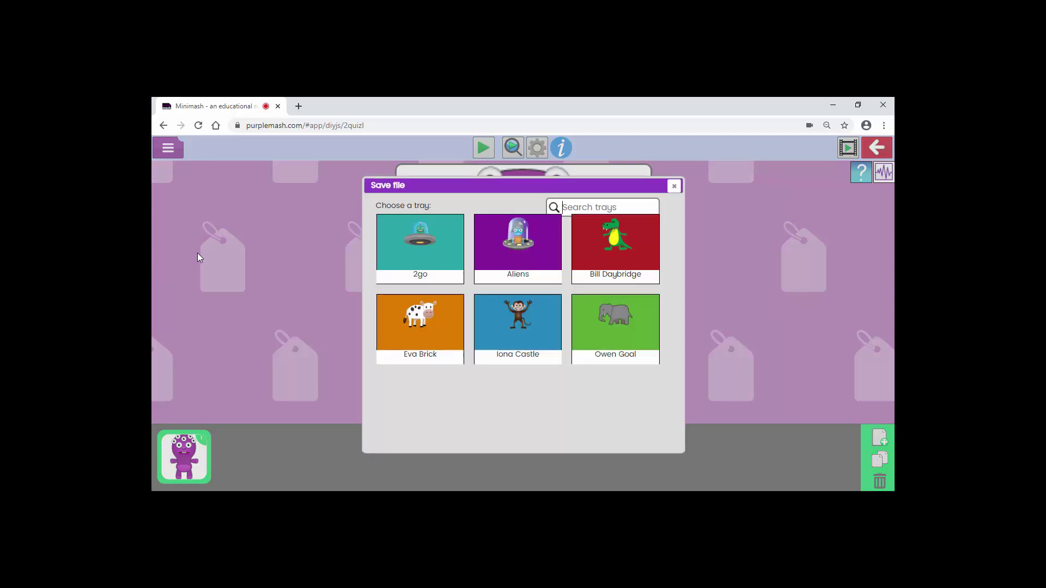
{"action": "left_click", "coordinate": [524, 254]}
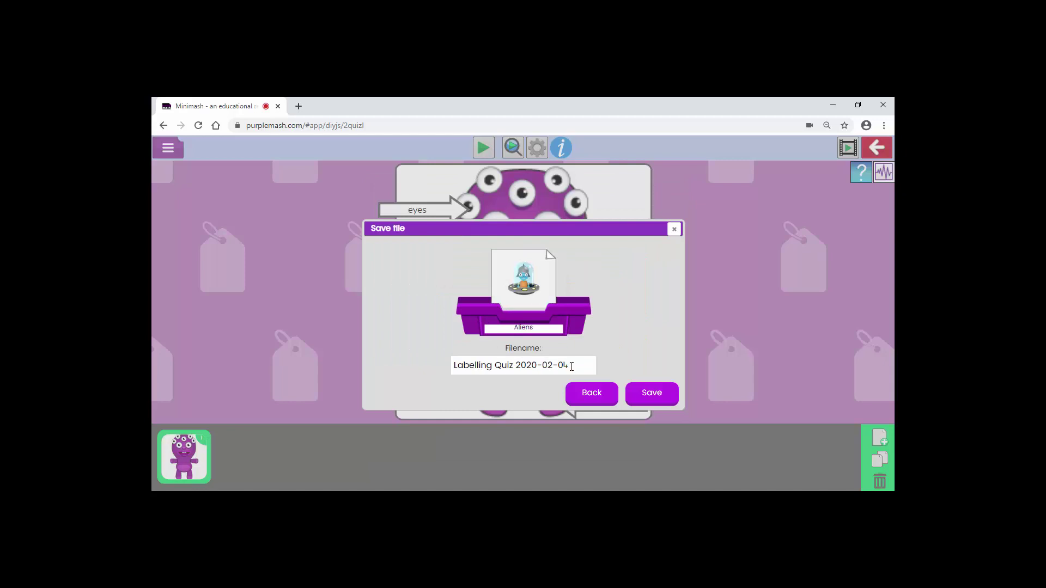
{"action": "left_click", "coordinate": [651, 397]}
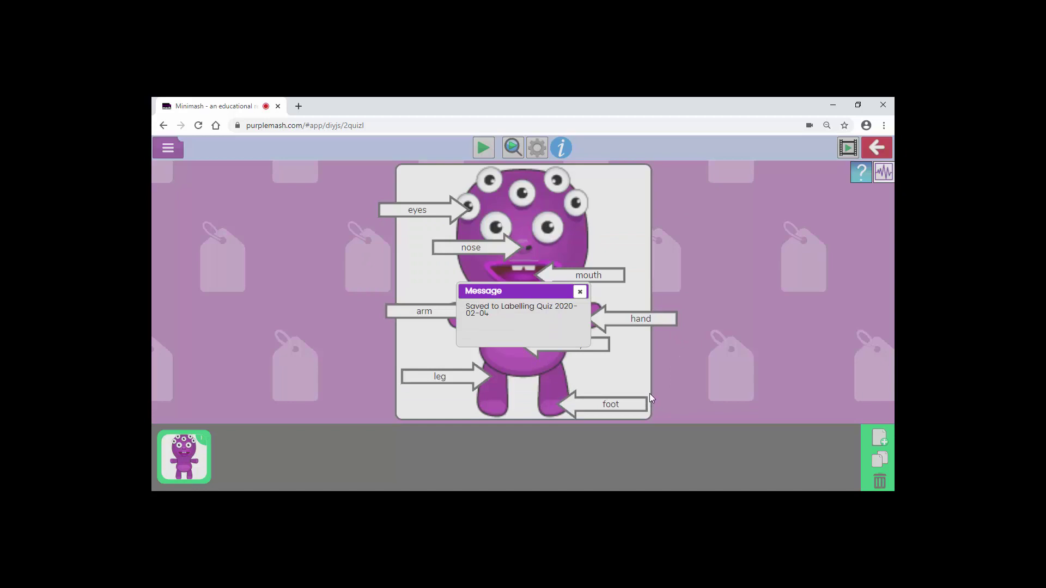
{"action": "left_click", "coordinate": [580, 293]}
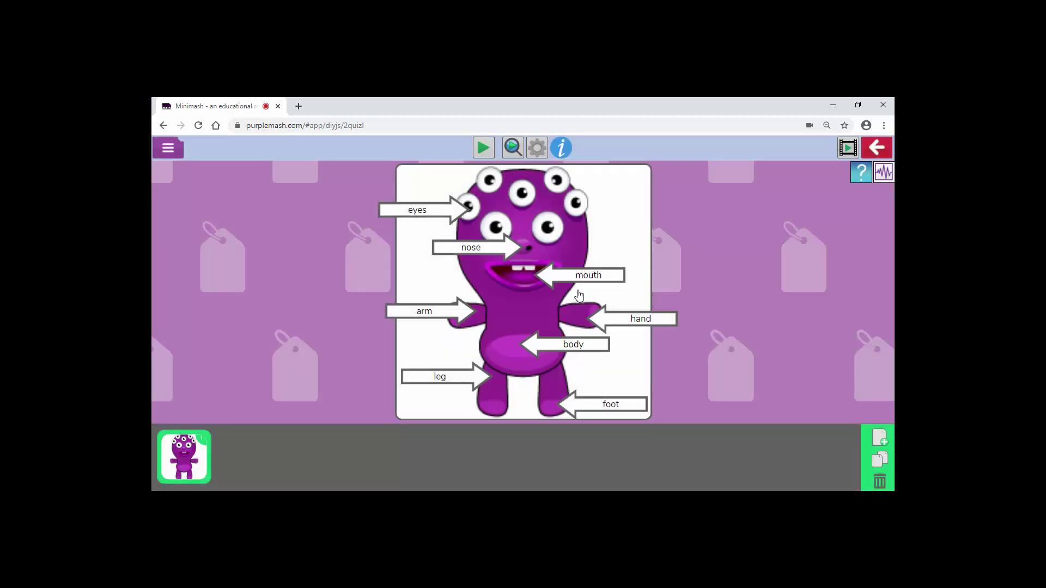
- Exit the quiz editor and teacher tools, and open the Aliens tray from the classroom drawers
{"action": "left_click", "coordinate": [875, 148]}
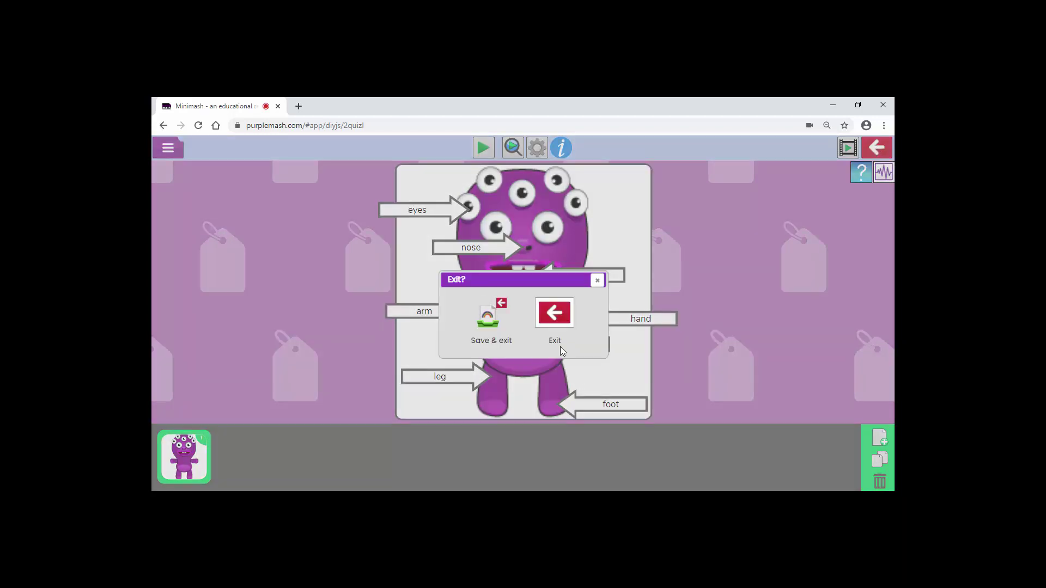
{"action": "left_click", "coordinate": [558, 319]}
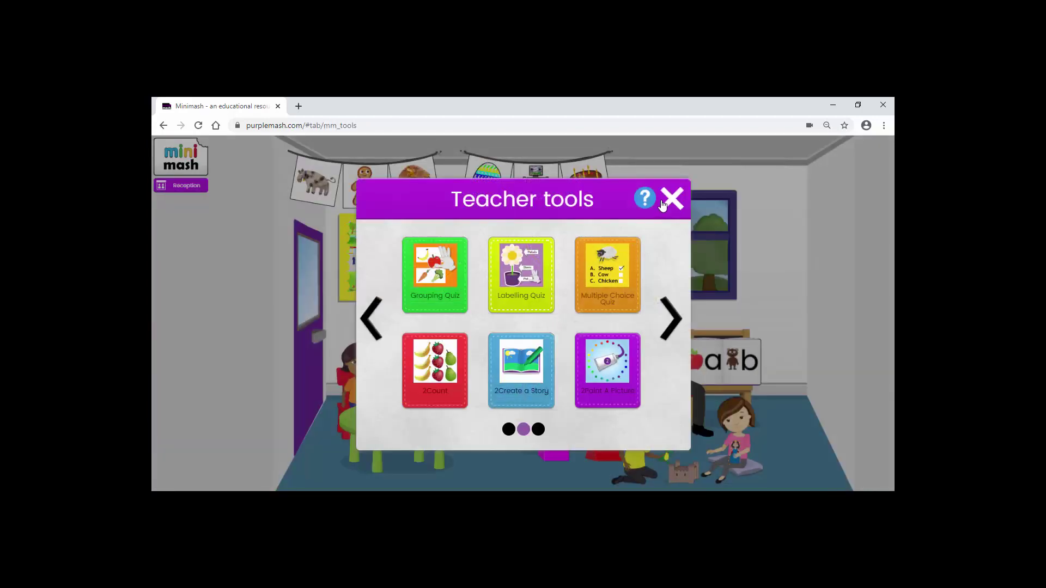
{"action": "left_click", "coordinate": [664, 204]}
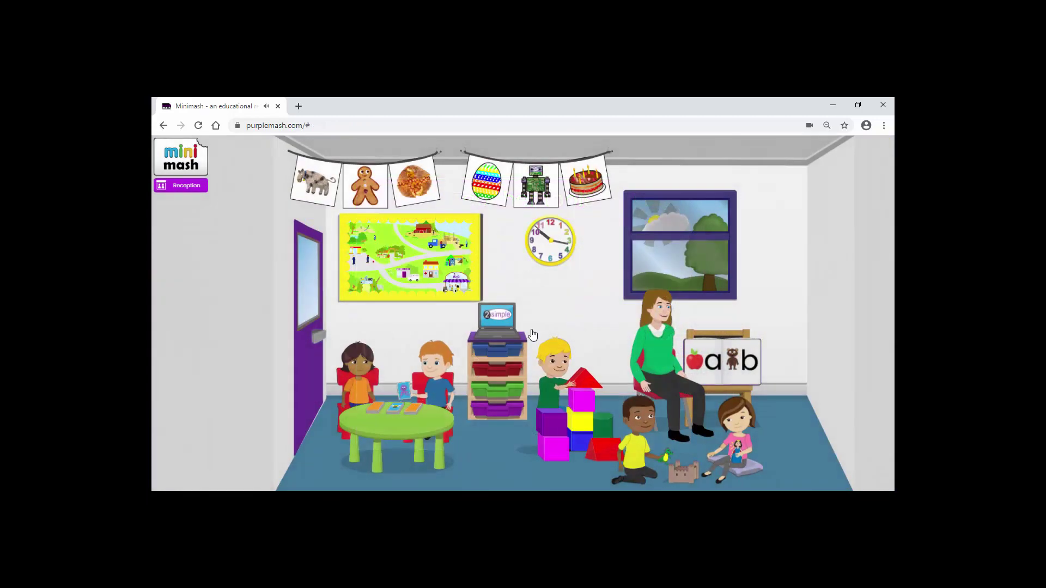
{"action": "left_click", "coordinate": [496, 366]}
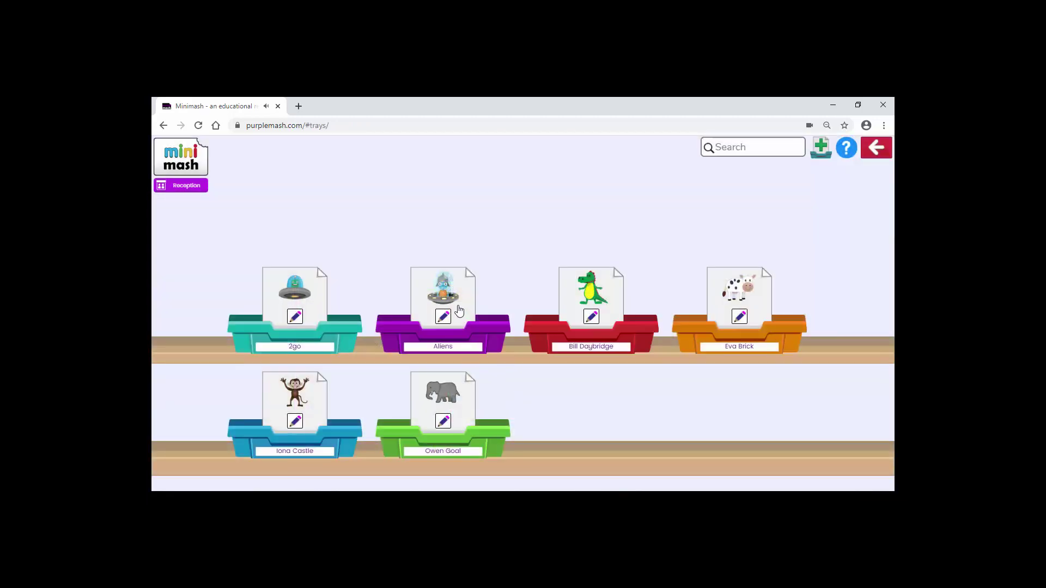
{"action": "left_click", "coordinate": [442, 300]}
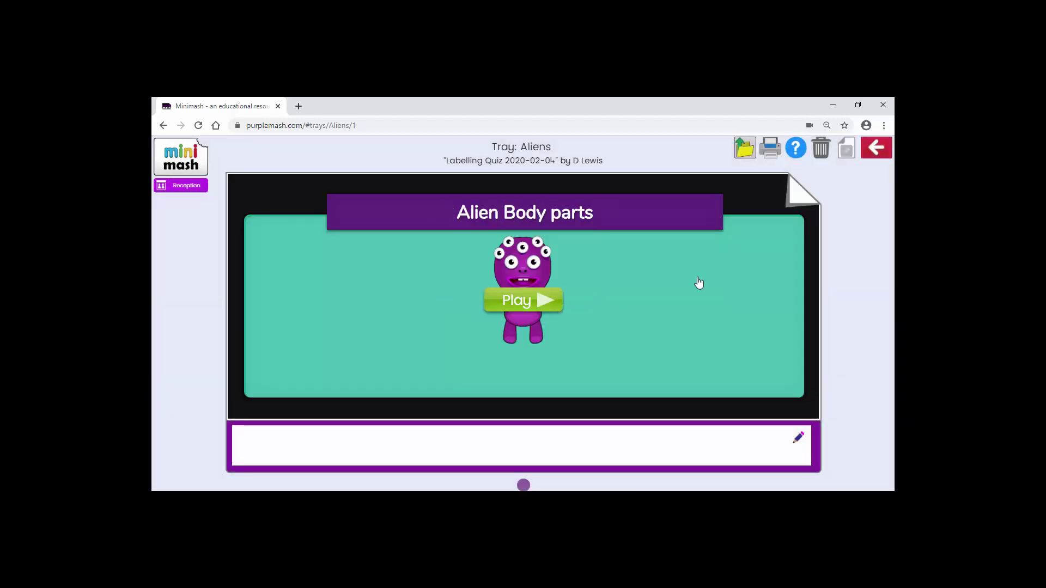
- Open the saved labelling quiz from the Aliens tray for editing, and exit back to the tray without saving
{"action": "left_click", "coordinate": [744, 152]}
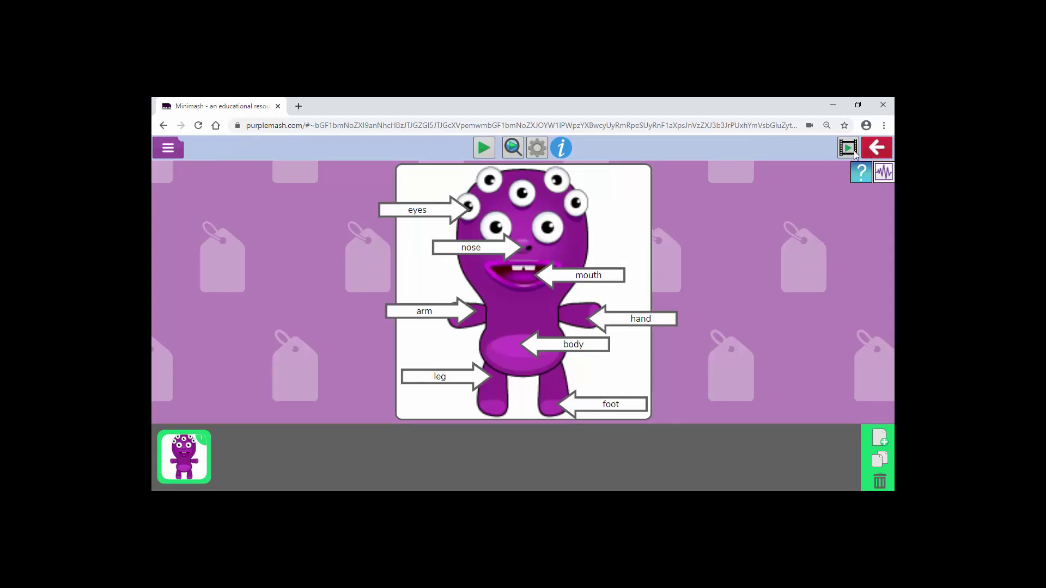
{"action": "left_click", "coordinate": [875, 148]}
{"action": "left_click", "coordinate": [548, 316]}
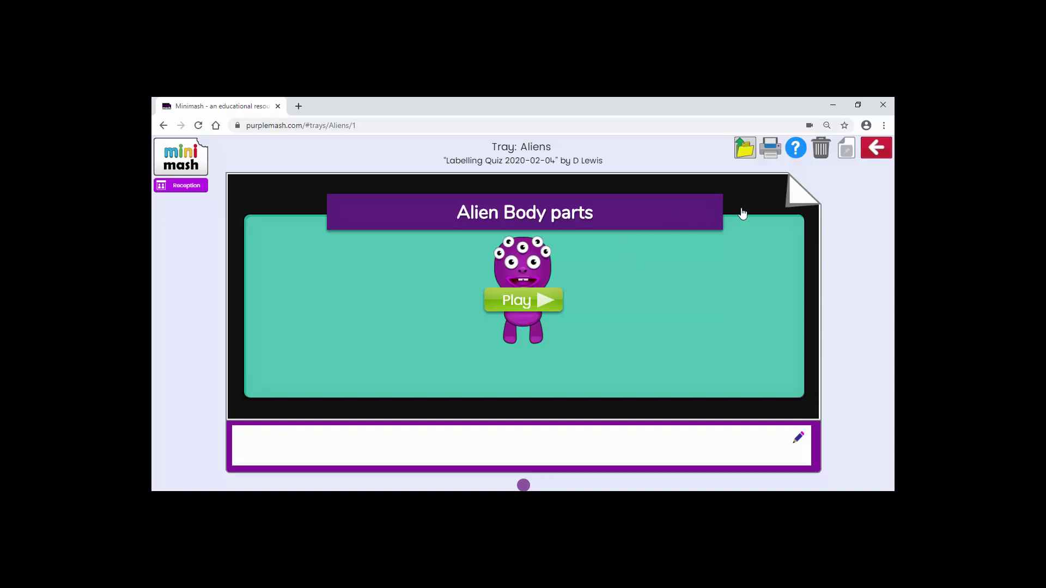
- Pin the labelling quiz in the Aliens tray and return to the tray shelves
{"action": "left_click", "coordinate": [845, 155]}
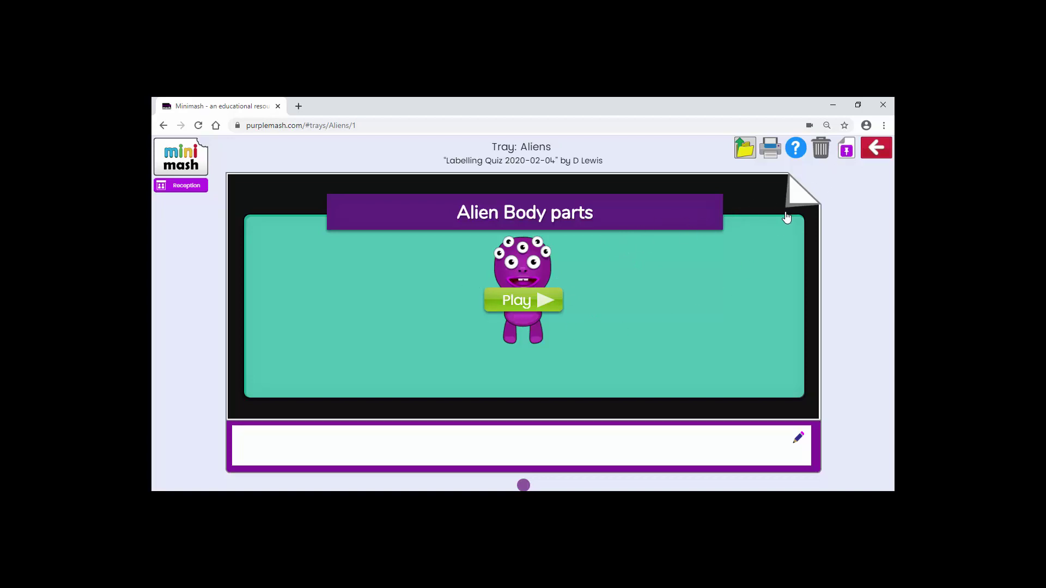
{"action": "left_click", "coordinate": [870, 152]}
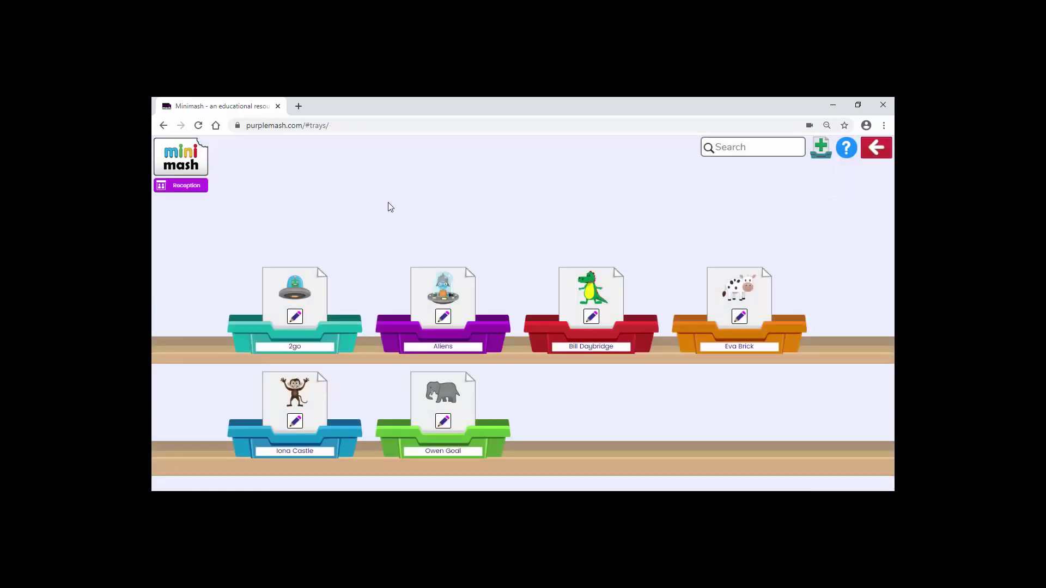
- Edit the class pins, filter the available items to Trays, and add the Aliens tray to the chosen pins
{"action": "left_click", "coordinate": [187, 158]}
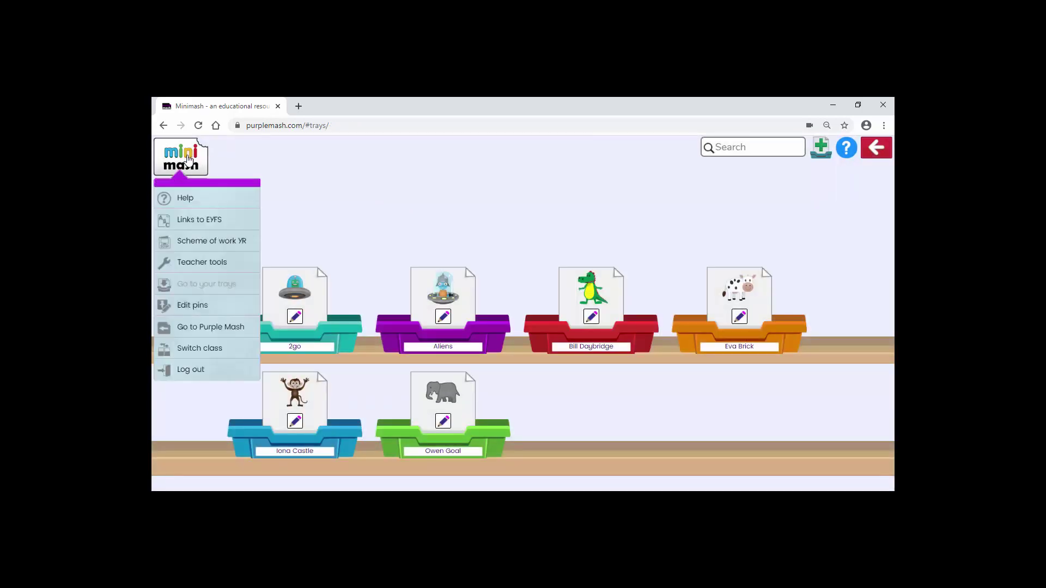
{"action": "left_click", "coordinate": [193, 306]}
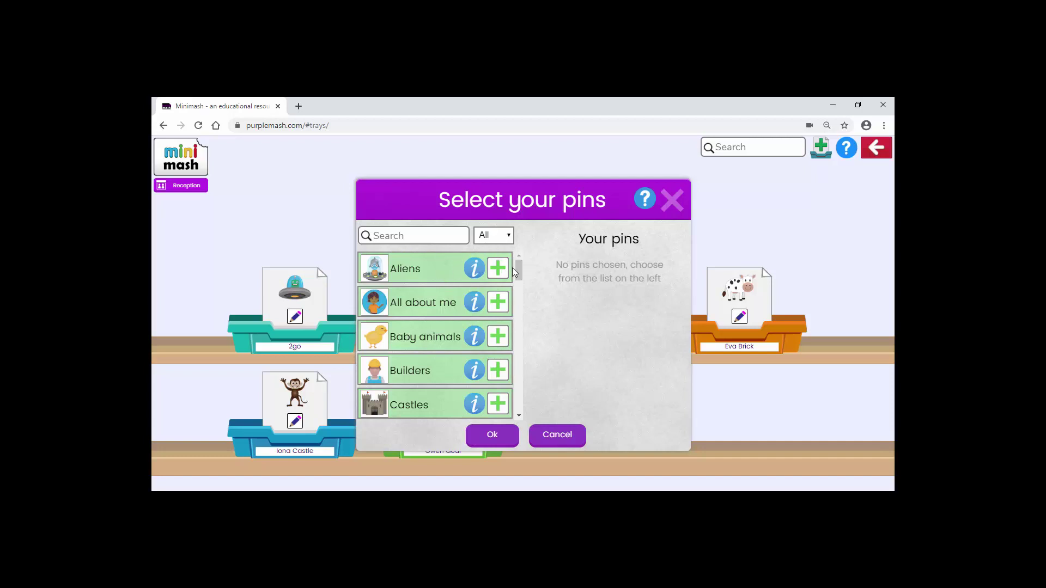
{"action": "left_click_drag", "start_coordinate": [519, 270], "coordinate": [537, 377]}
{"action": "left_click_drag", "start_coordinate": [533, 363], "coordinate": [518, 262]}
{"action": "left_click", "coordinate": [508, 237]}
{"action": "left_click", "coordinate": [501, 261]}
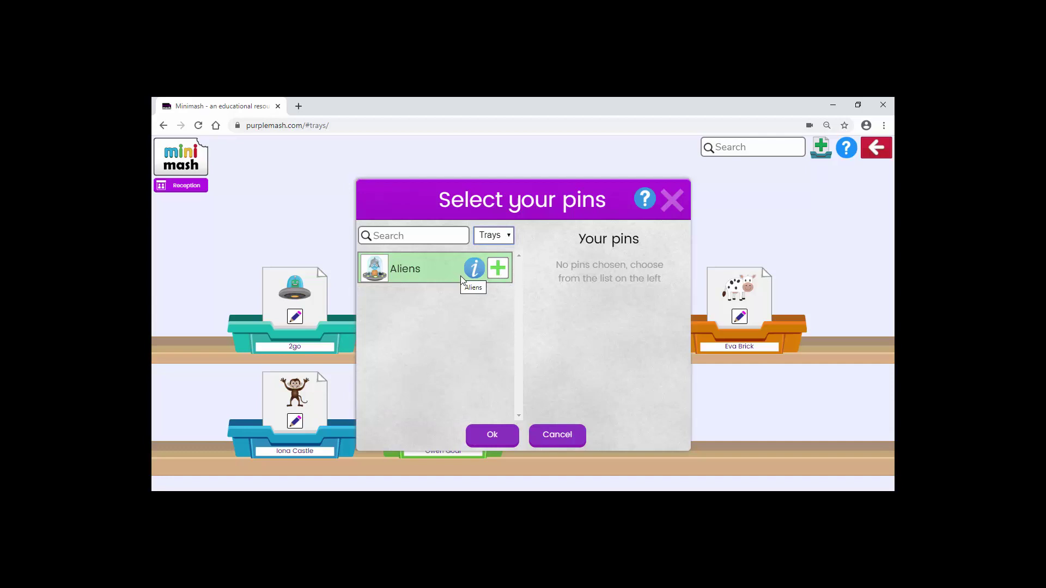
{"action": "left_click", "coordinate": [497, 268]}
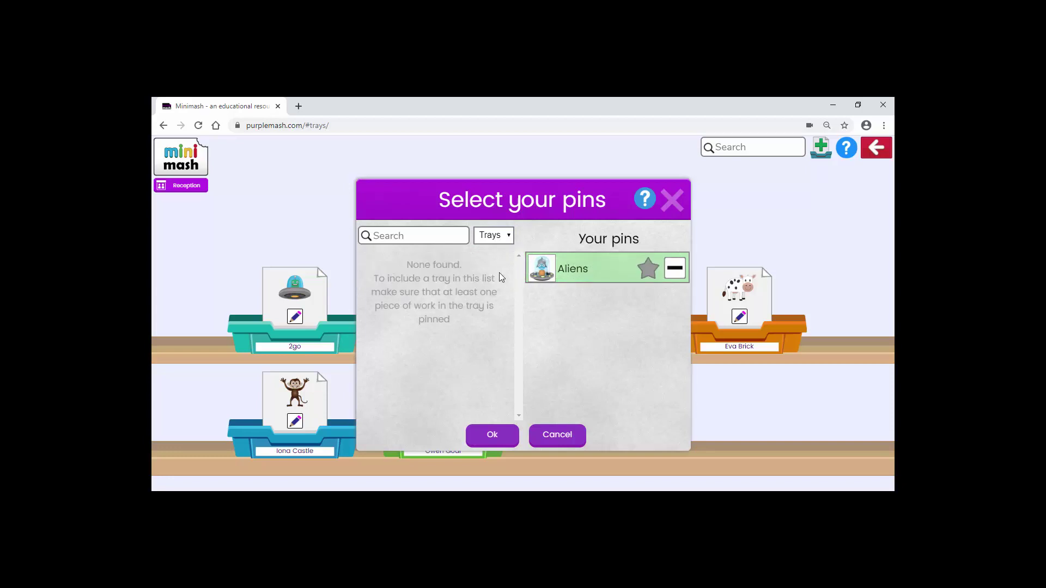
{"action": "left_click", "coordinate": [505, 437]}
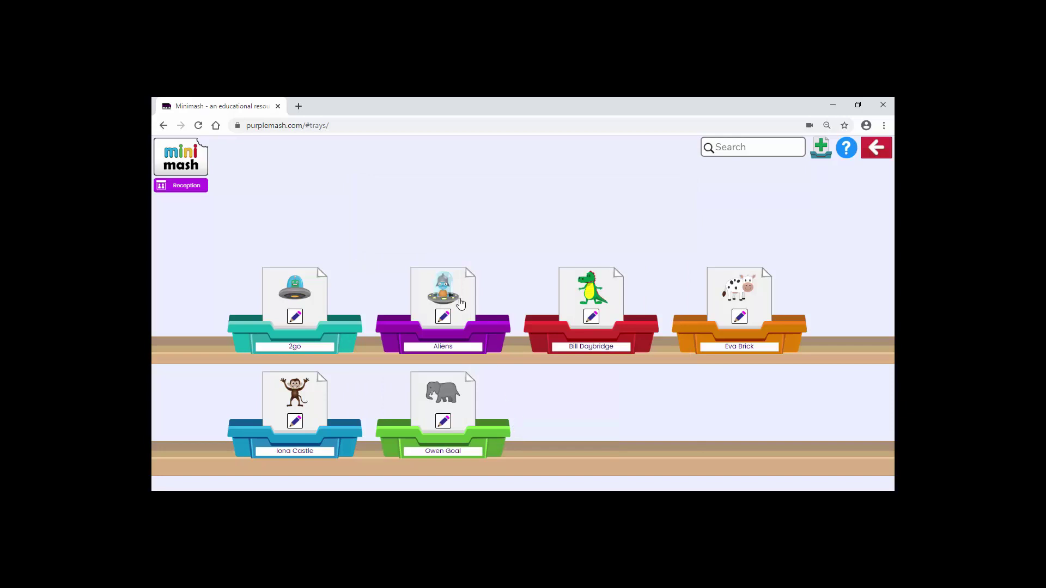
- Return to the classroom scene and start playing the labelling quiz from the pinned Aliens tray
{"action": "left_click", "coordinate": [884, 156]}
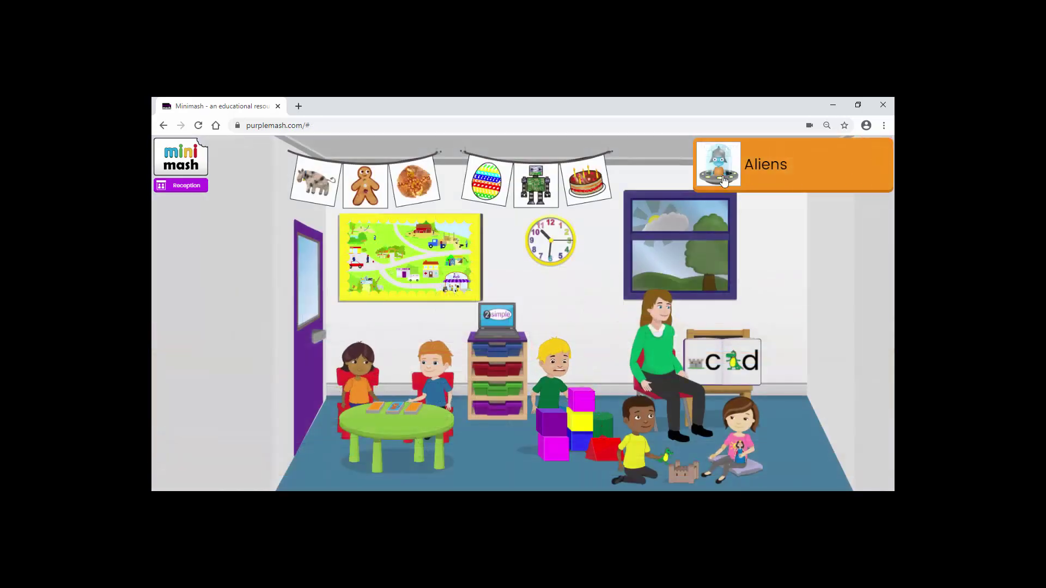
{"action": "left_click", "coordinate": [722, 175]}
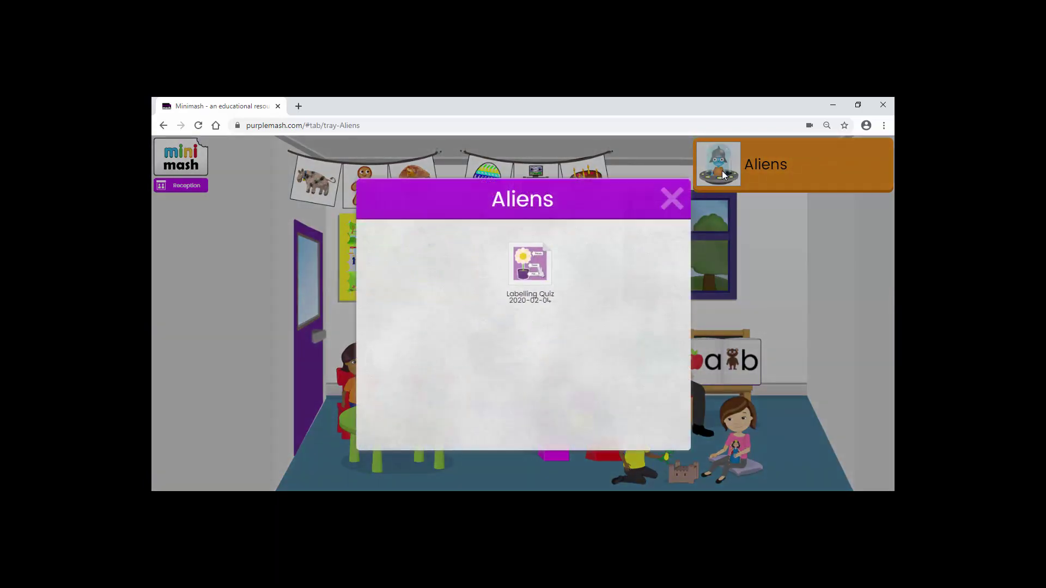
{"action": "left_click", "coordinate": [522, 280]}
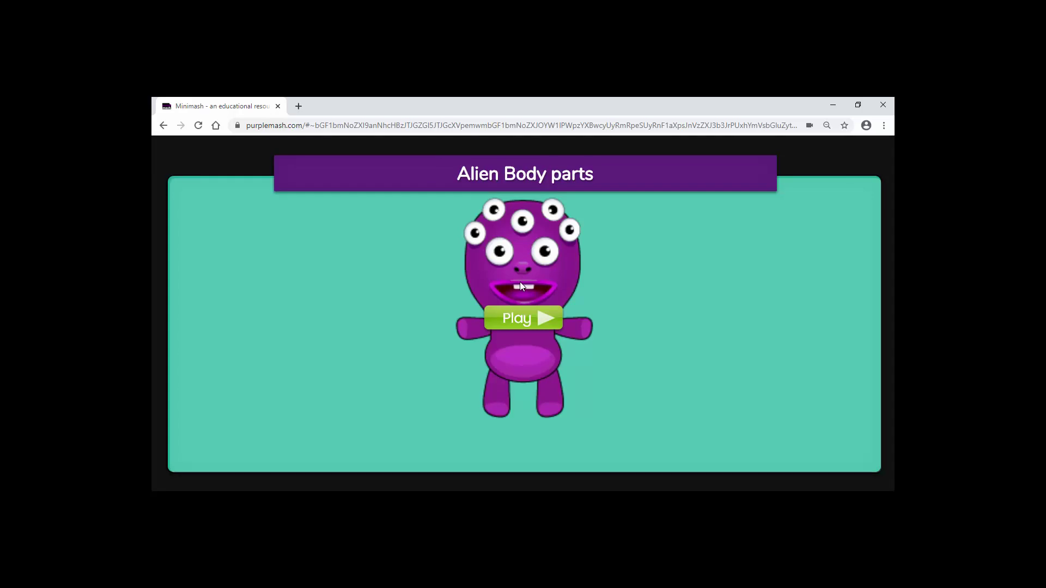
{"action": "left_click", "coordinate": [539, 320]}
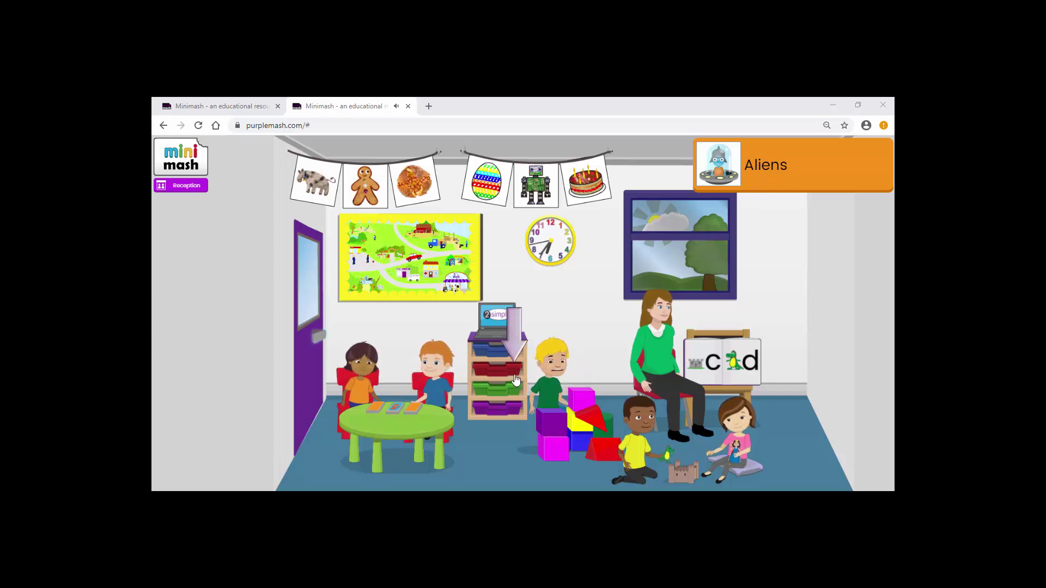
- Switch from Mini Mash to Purple Mash and launch the Rocket paint project from the Aliens topic
{"action": "mouse_move", "coordinate": [516, 380]}
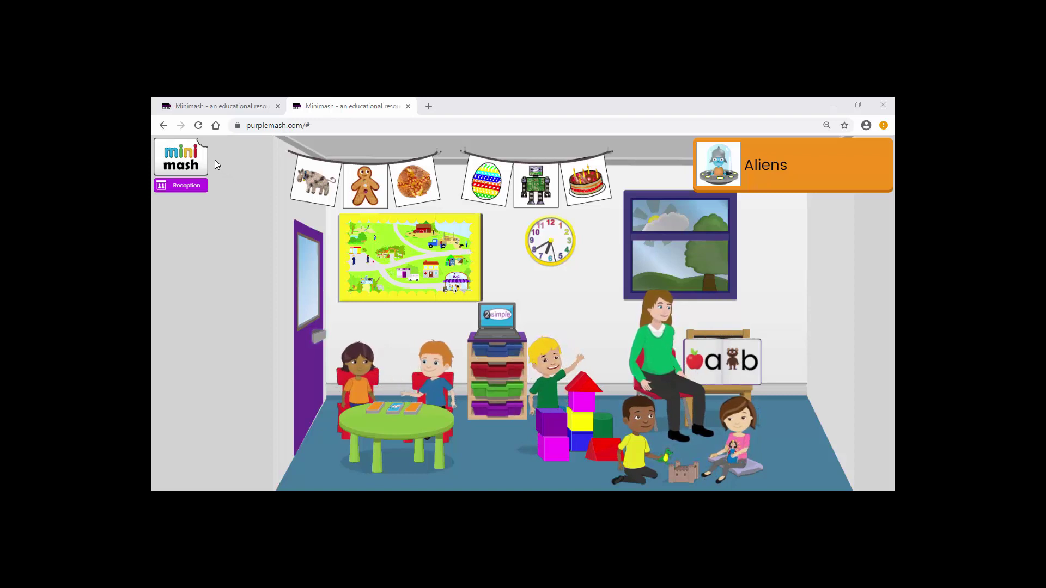
{"action": "left_click", "coordinate": [193, 162]}
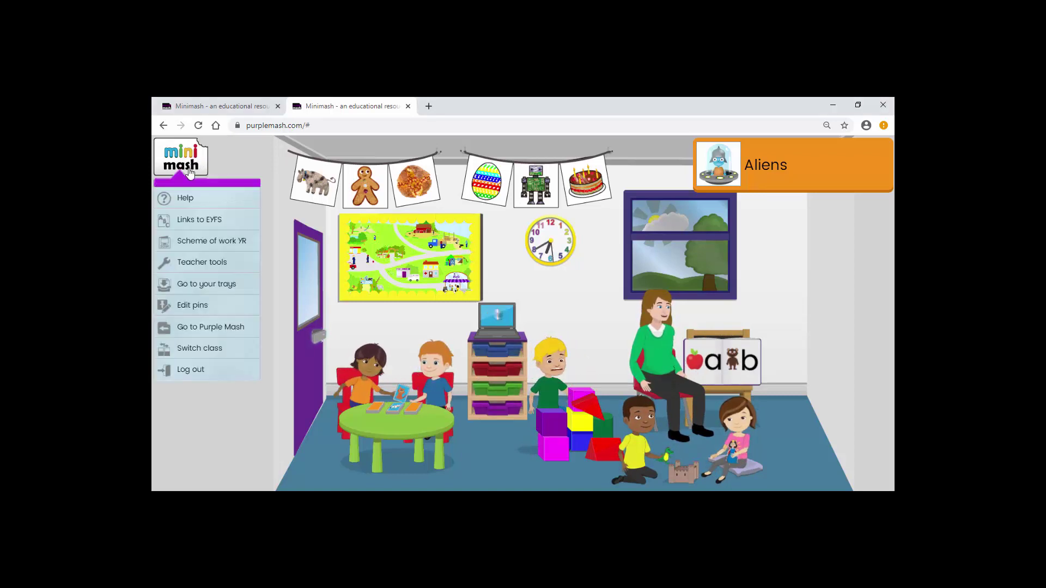
{"action": "left_click", "coordinate": [181, 328]}
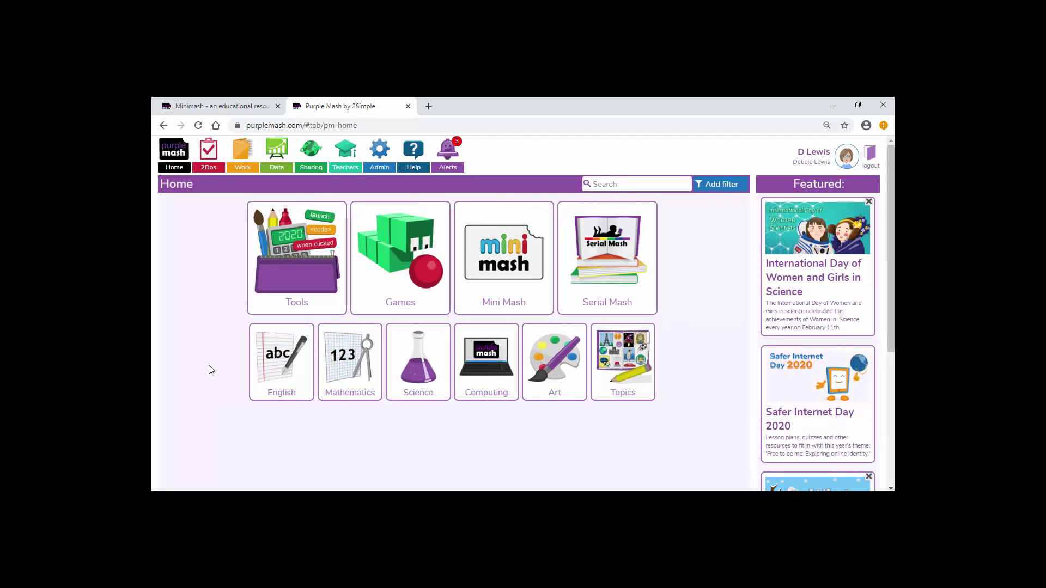
{"action": "left_click", "coordinate": [617, 364]}
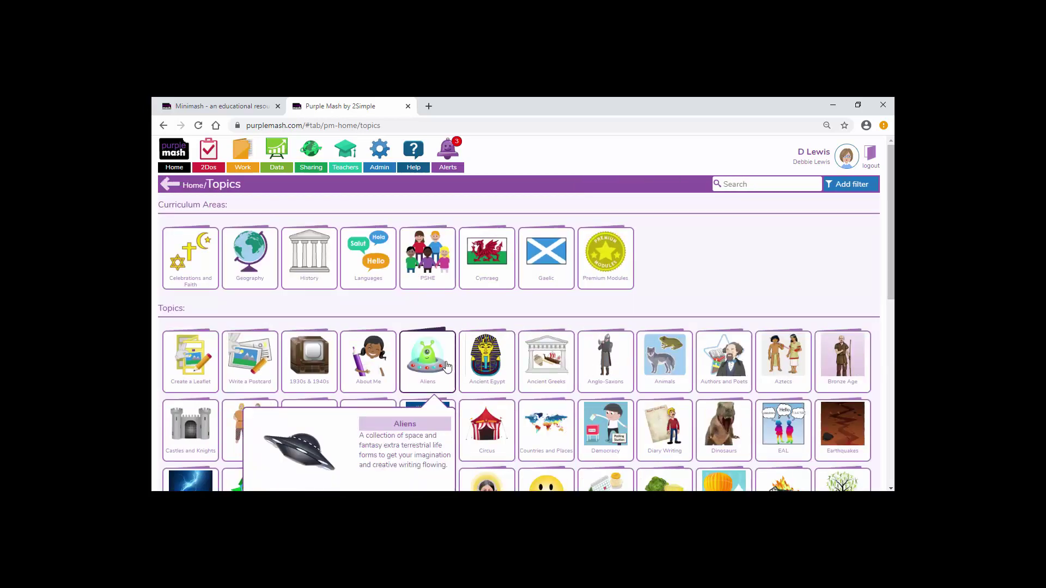
{"action": "left_click", "coordinate": [446, 365]}
{"action": "mouse_move", "coordinate": [266, 417]}
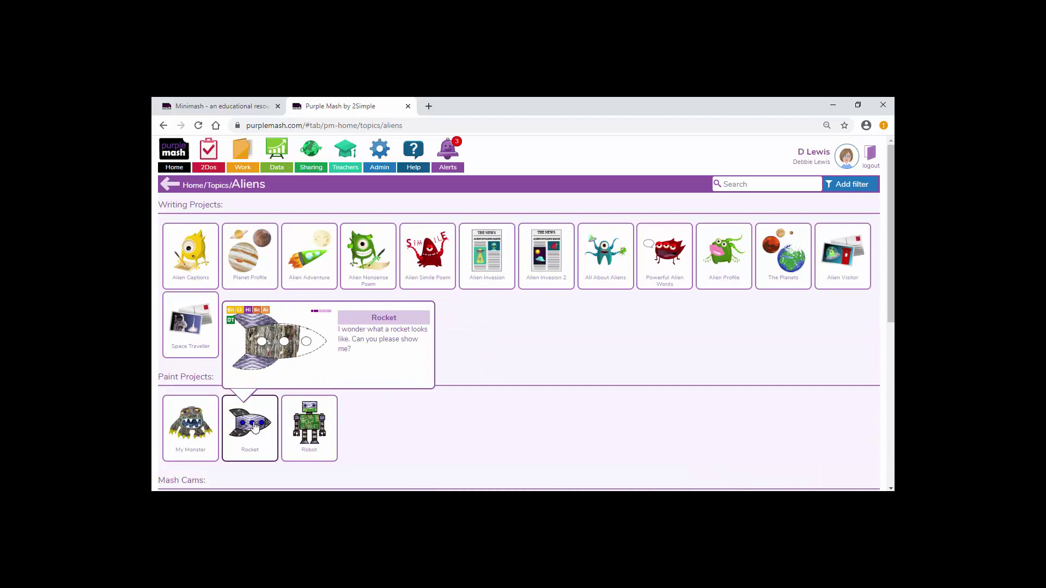
{"action": "left_click", "coordinate": [254, 426]}
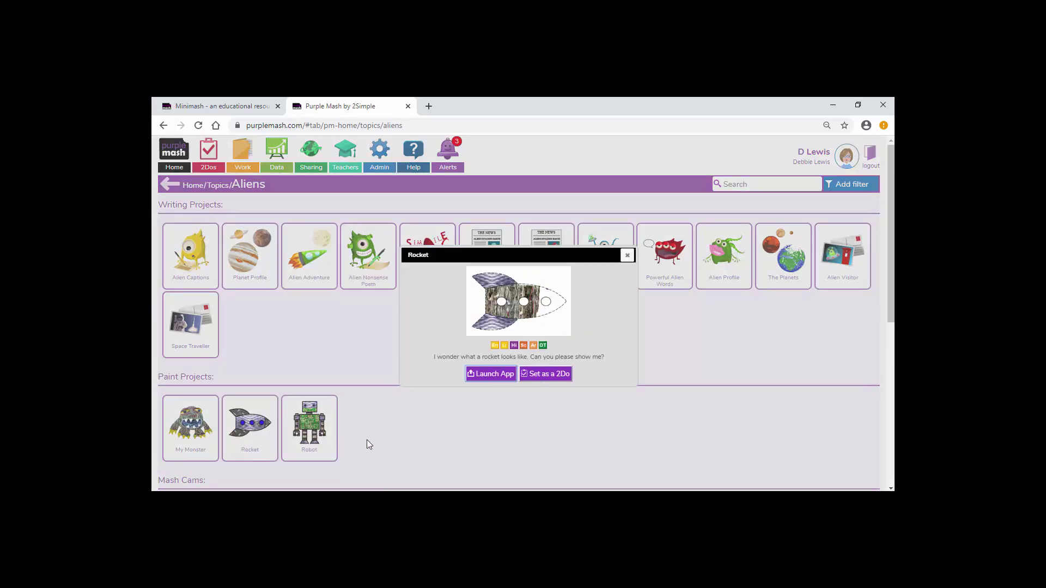
{"action": "left_click", "coordinate": [490, 375]}
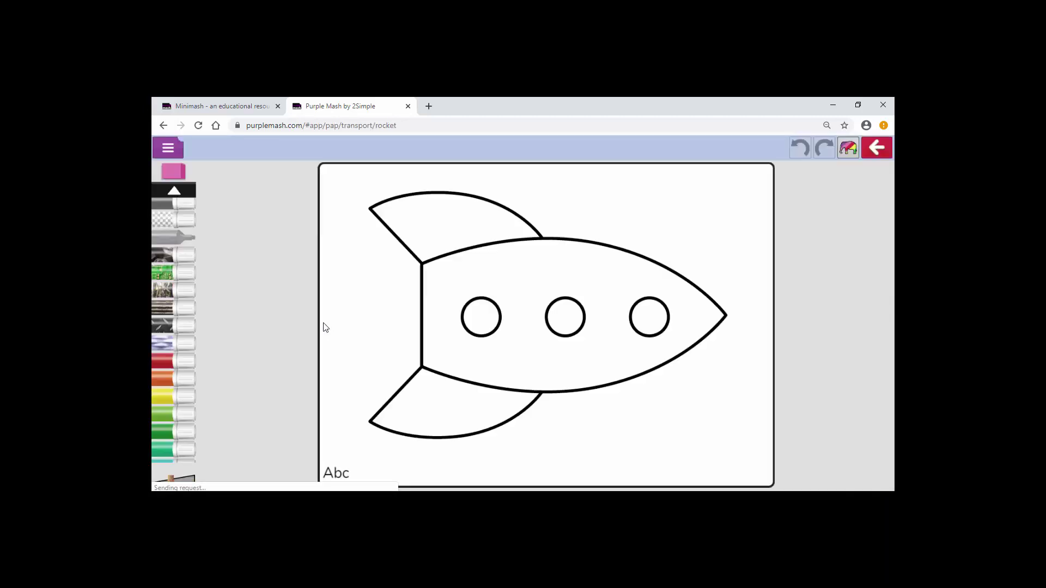
- Save the rocket paint project as "Rocket 2" in the Aliens folder under Trays and dismiss the save message
{"action": "left_click", "coordinate": [167, 149]}
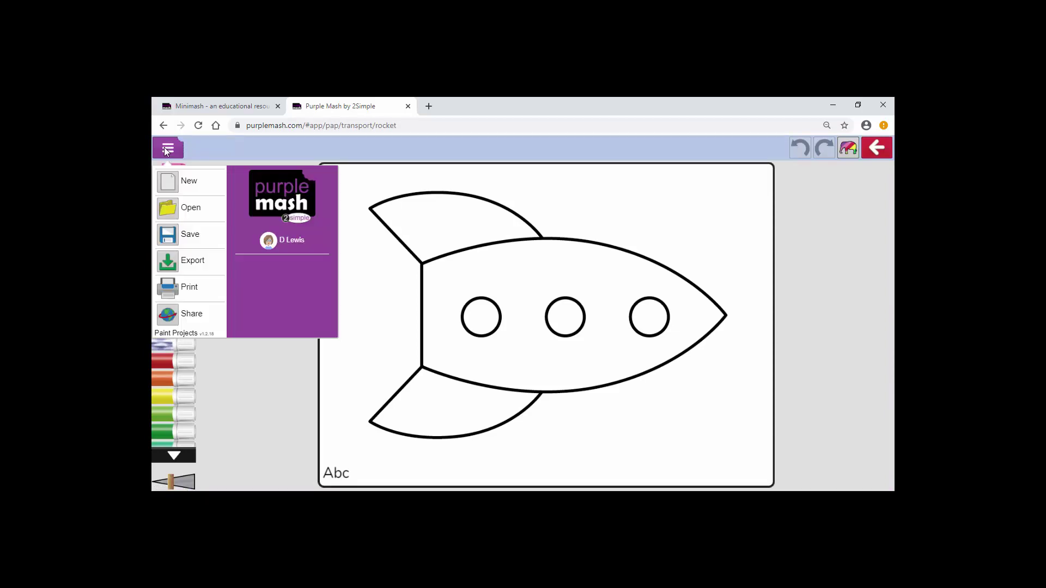
{"action": "left_click", "coordinate": [187, 238]}
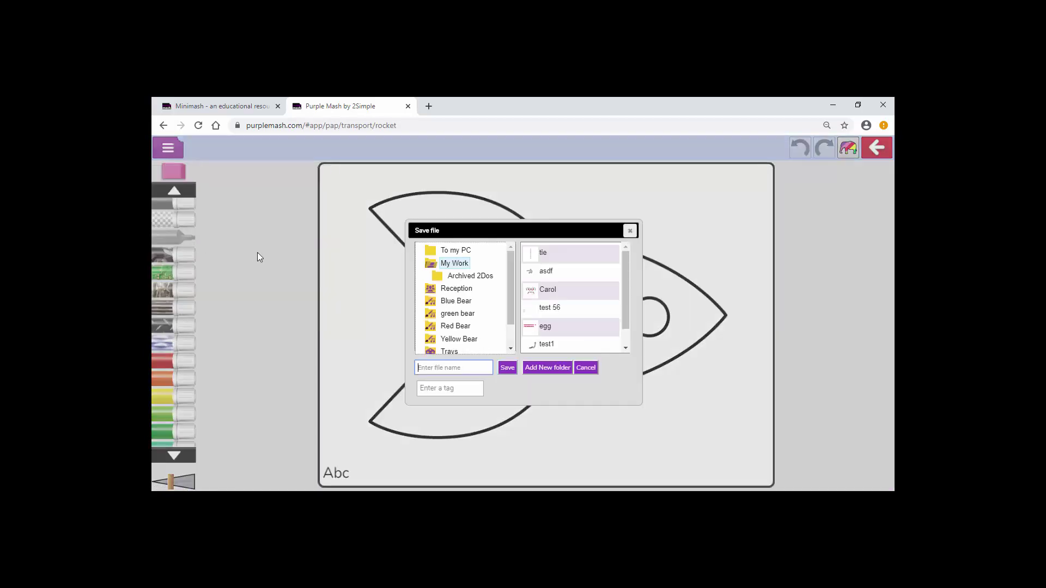
{"action": "left_click_drag", "start_coordinate": [511, 293], "coordinate": [505, 335]}
{"action": "left_click", "coordinate": [451, 323]}
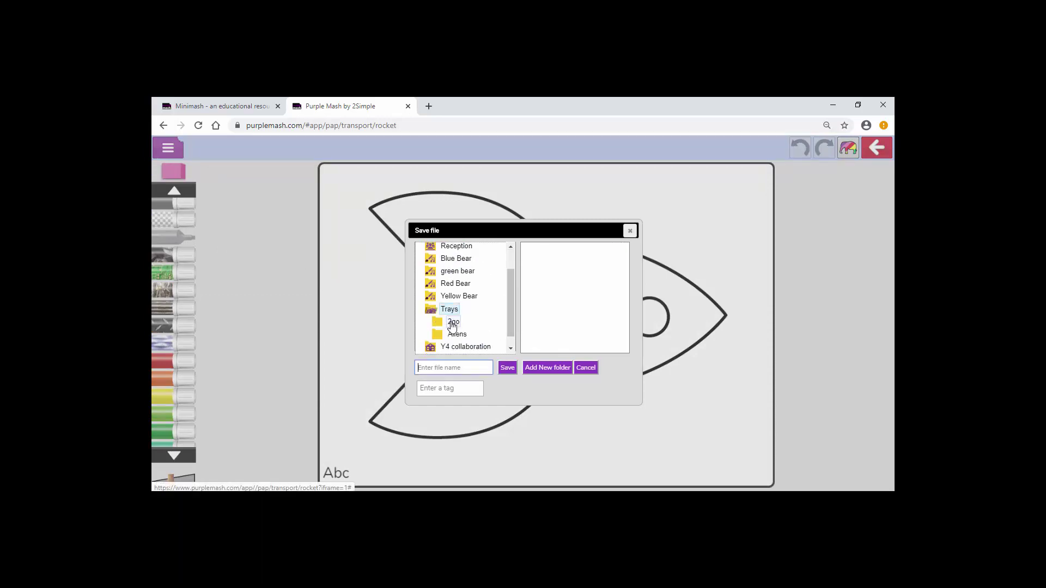
{"action": "left_click", "coordinate": [454, 335]}
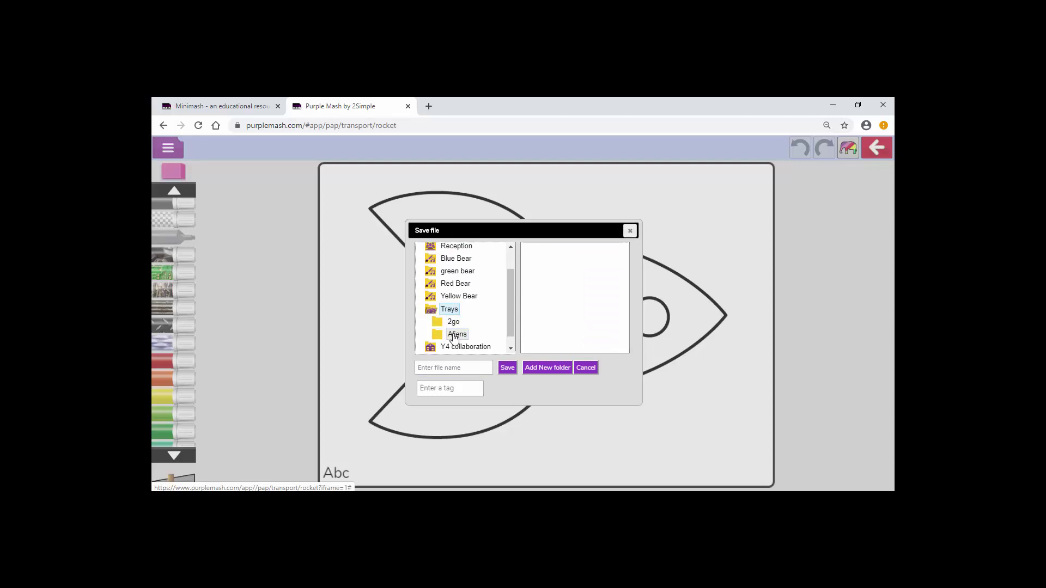
{"action": "left_click", "coordinate": [452, 368]}
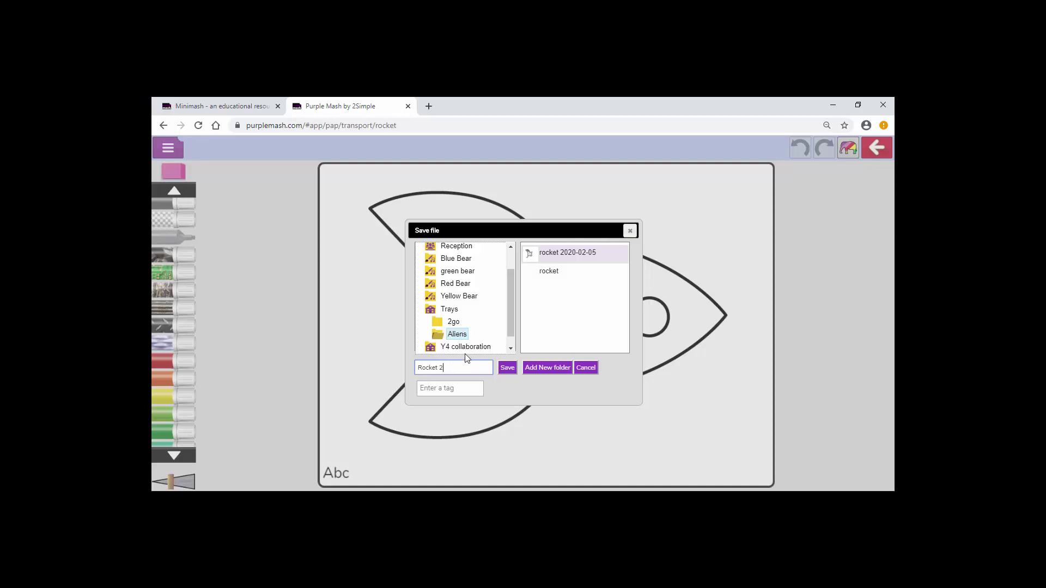
{"action": "left_click", "coordinate": [507, 368]}
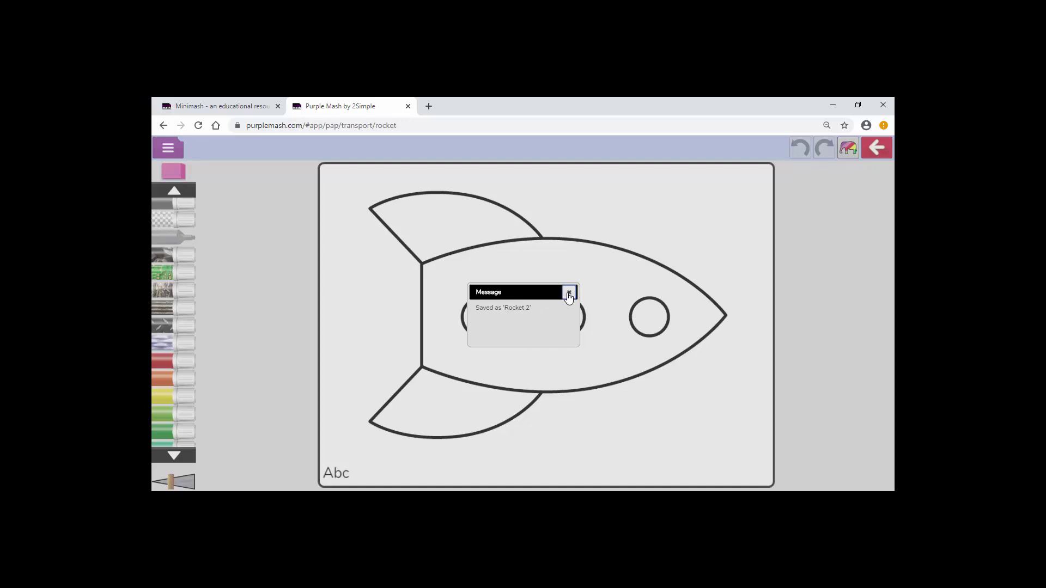
{"action": "left_click", "coordinate": [569, 293]}
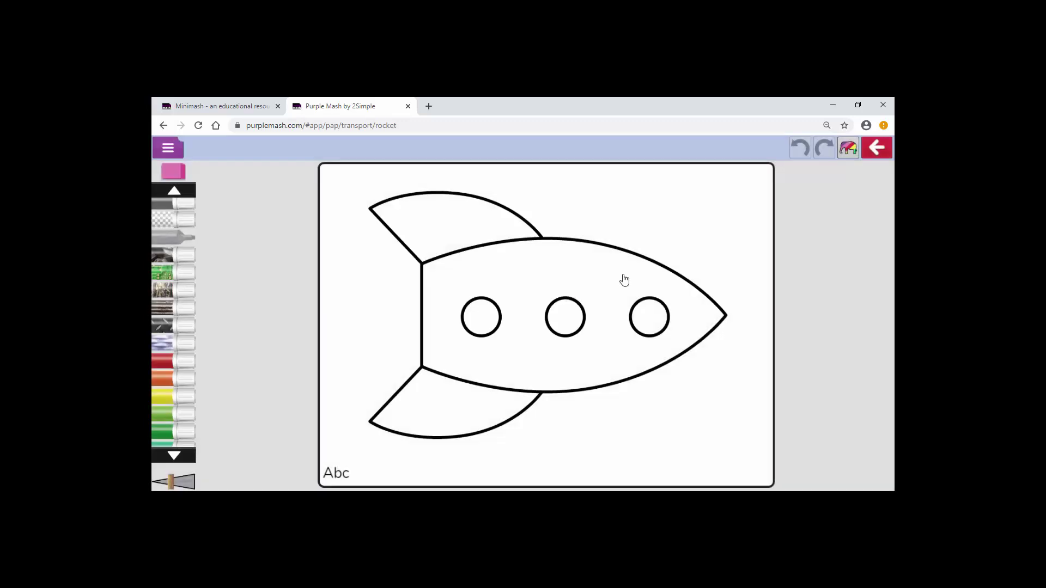
- Exit the paint project, enter Mini Mash from the Purple Mash home page, and open the Aliens tray
{"action": "left_click", "coordinate": [873, 155]}
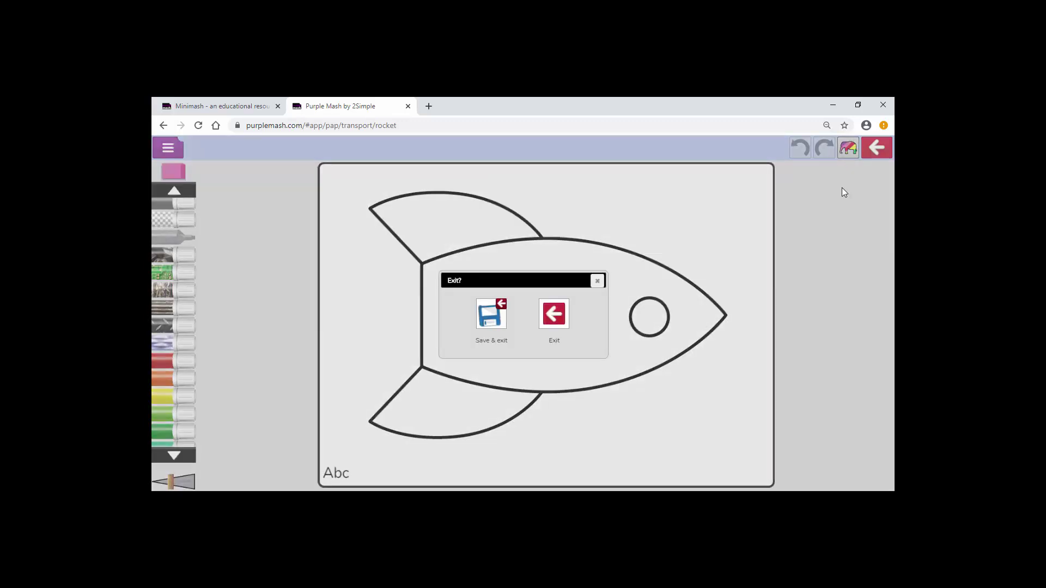
{"action": "left_click", "coordinate": [552, 322]}
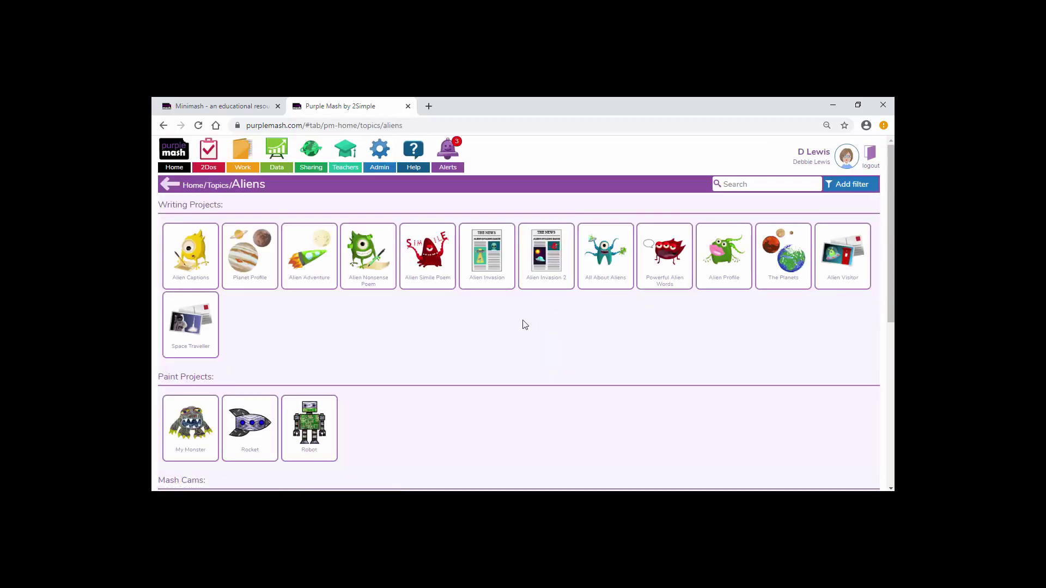
{"action": "left_click", "coordinate": [174, 155]}
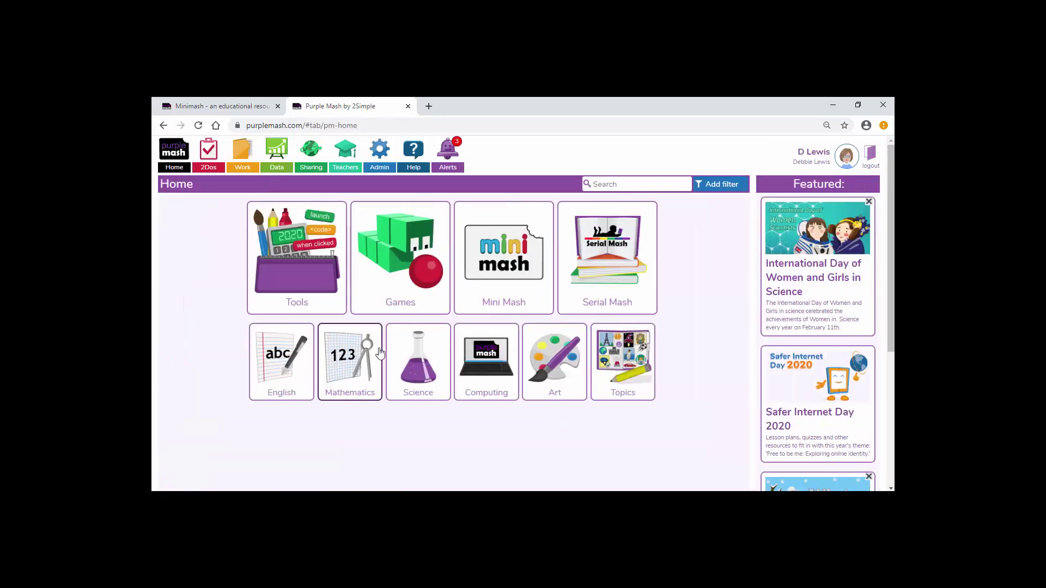
{"action": "left_click", "coordinate": [468, 267]}
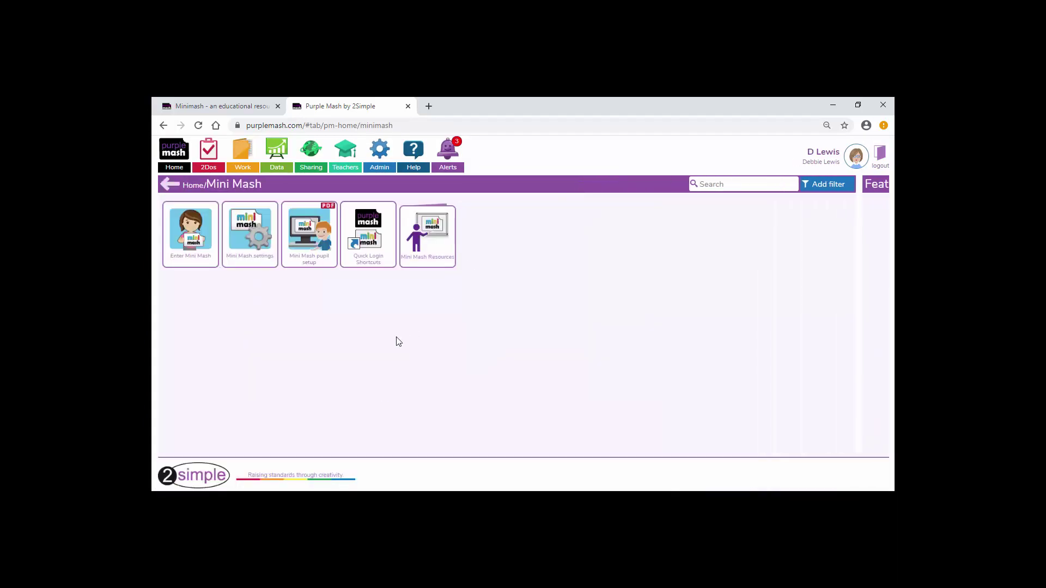
{"action": "left_click", "coordinate": [188, 253]}
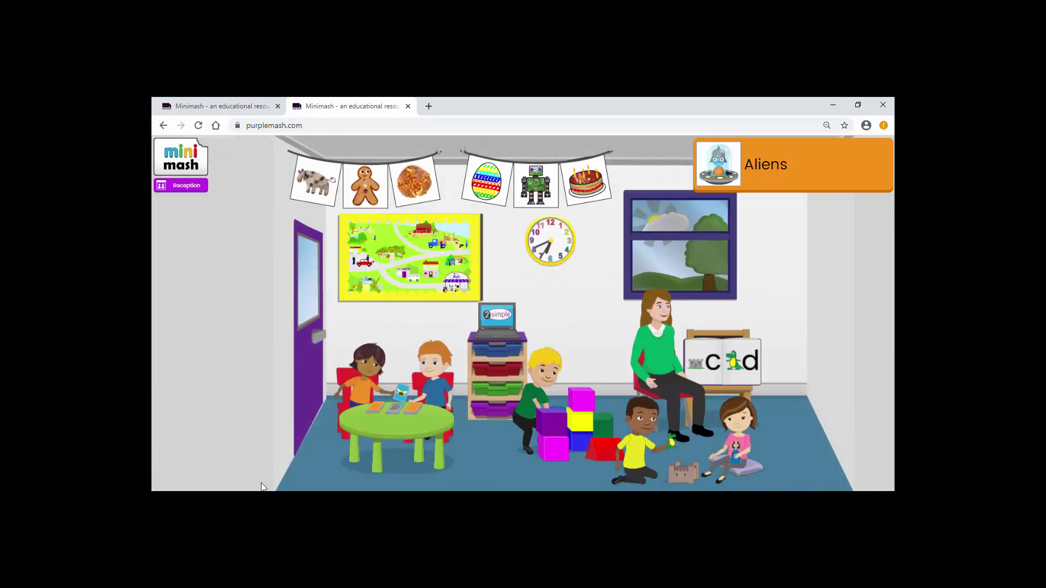
{"action": "left_click", "coordinate": [495, 376]}
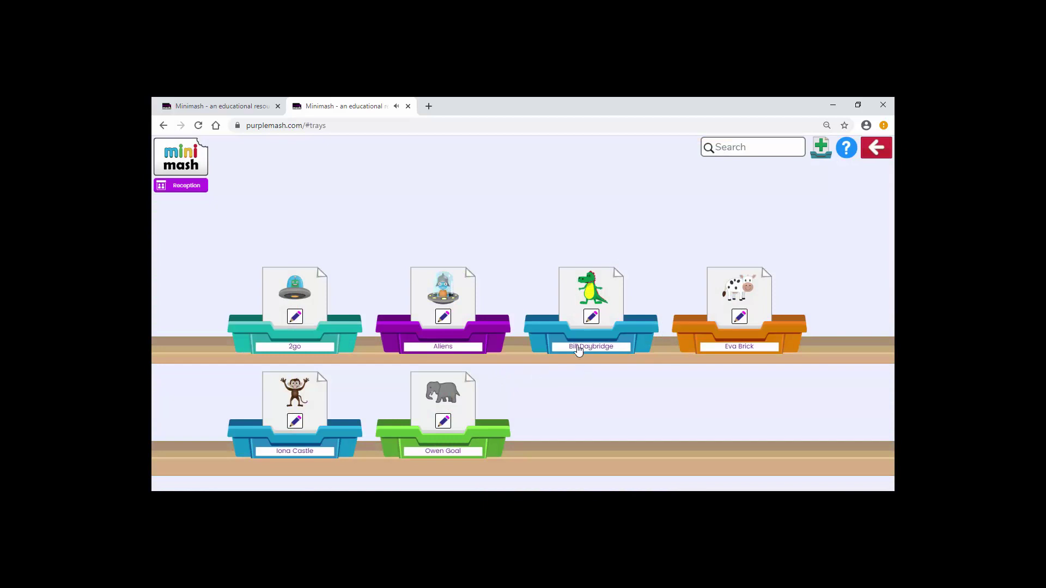
{"action": "left_click", "coordinate": [465, 293]}
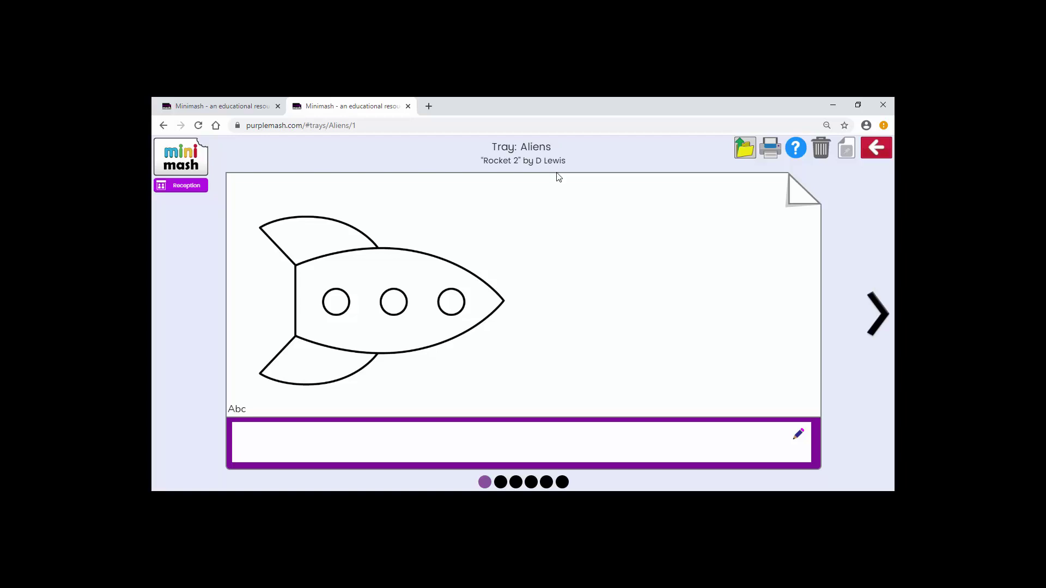
- Return to the Reception classroom scene and log out of the teacher account
{"action": "left_click", "coordinate": [182, 185]}
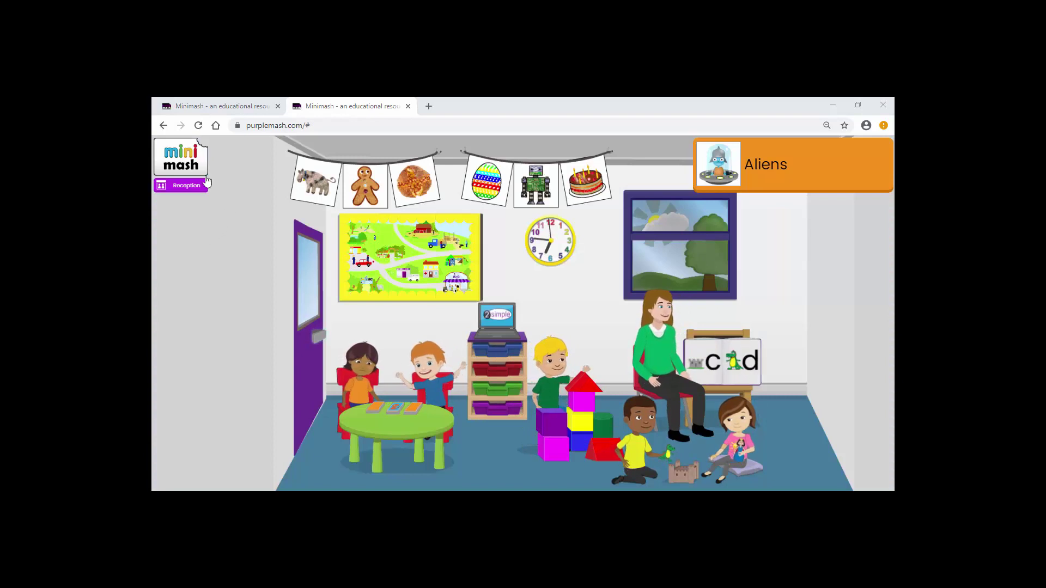
{"action": "left_click", "coordinate": [191, 164]}
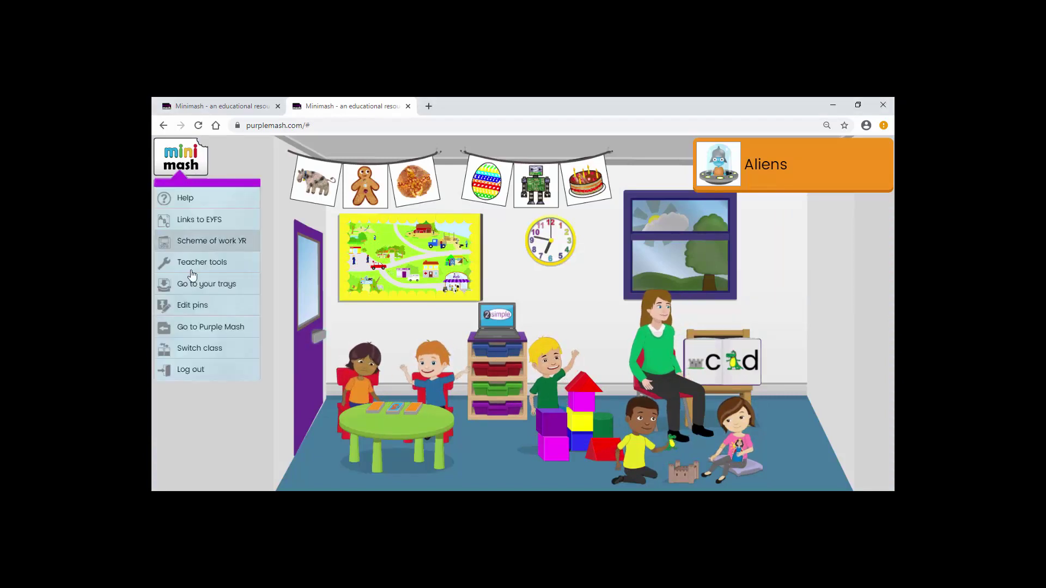
{"action": "left_click", "coordinate": [201, 370]}
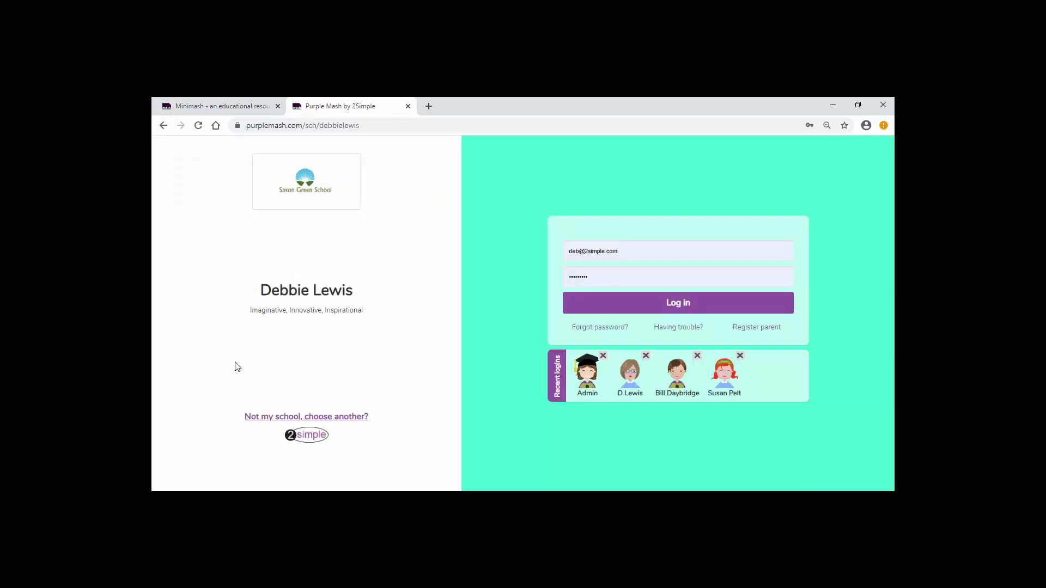
- Choose the pupil's account from the recent logins, clear the prefilled password, enter the pupil's picture password, and log in
{"action": "left_click", "coordinate": [678, 380]}
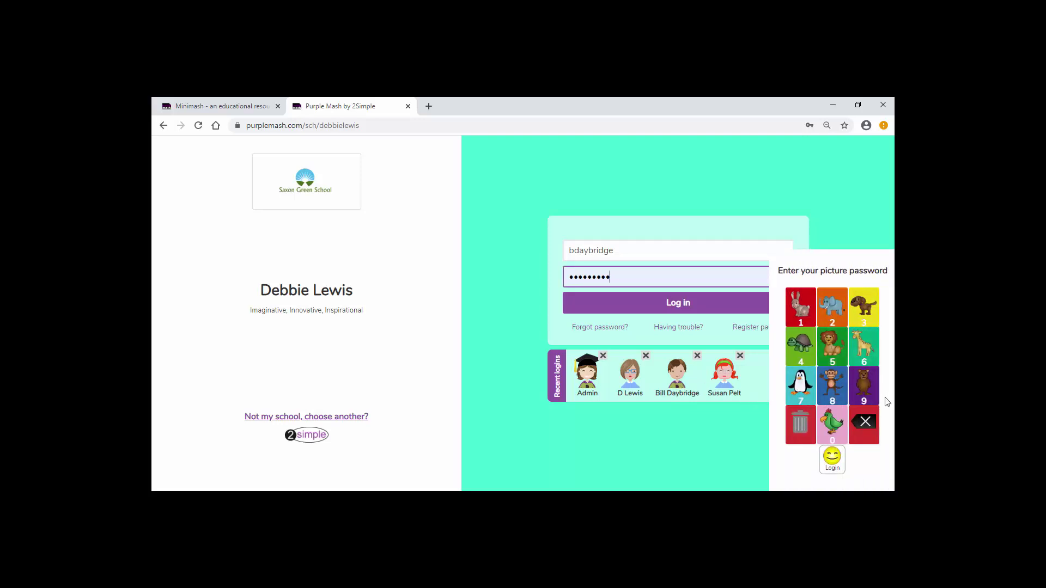
{"action": "left_click", "coordinate": [868, 423]}
{"action": "left_click", "coordinate": [868, 423]}
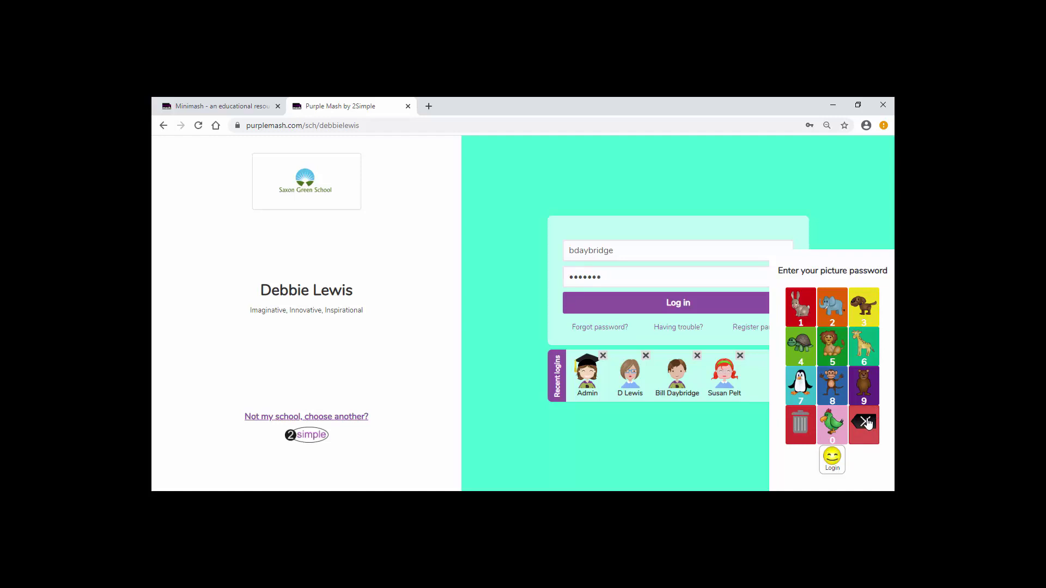
{"action": "left_click", "coordinate": [867, 423]}
{"action": "left_click", "coordinate": [868, 422]}
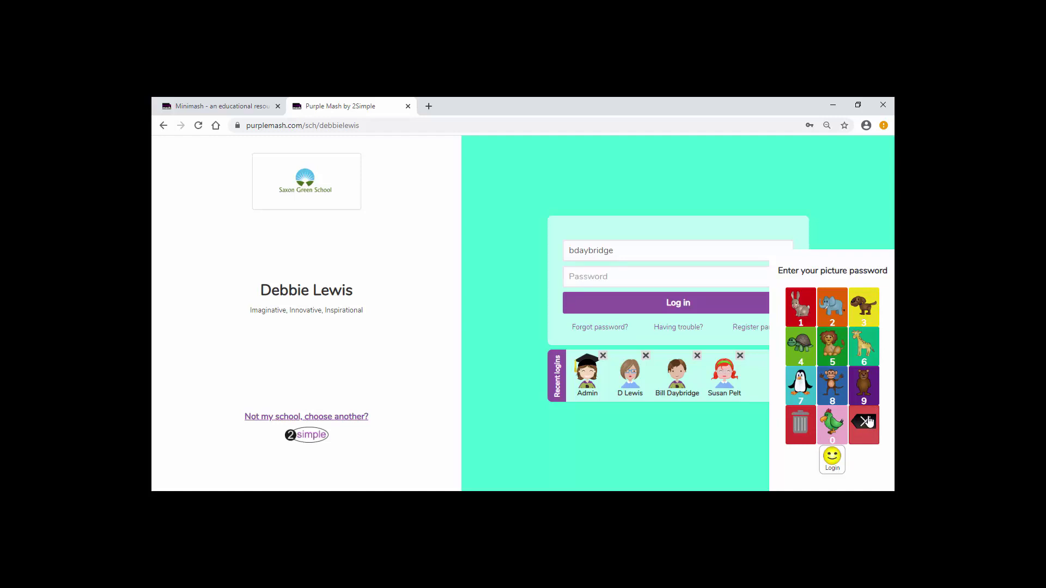
{"action": "left_click", "coordinate": [800, 387]}
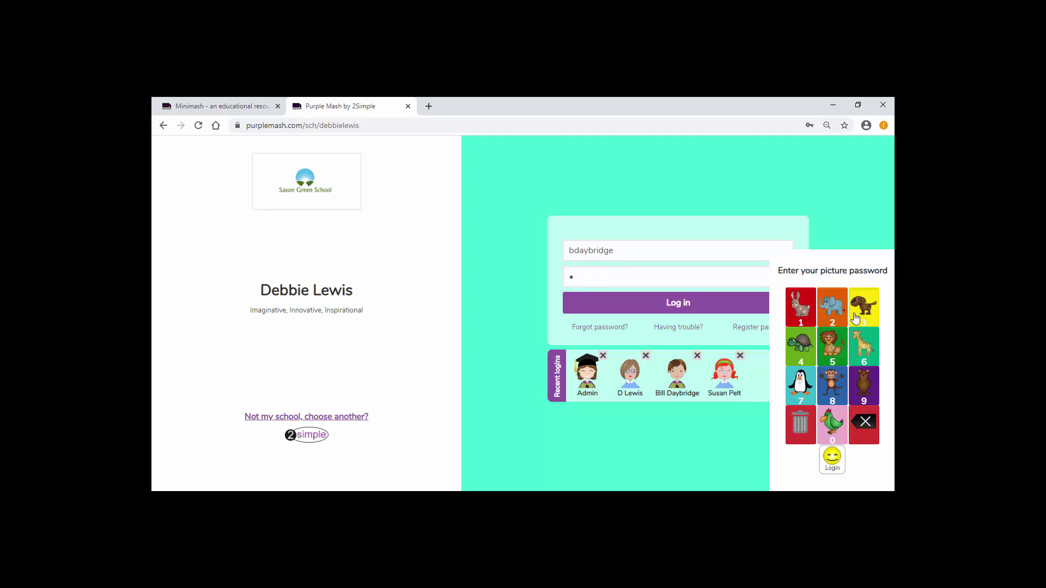
{"action": "left_click", "coordinate": [858, 317]}
{"action": "left_click", "coordinate": [835, 457]}
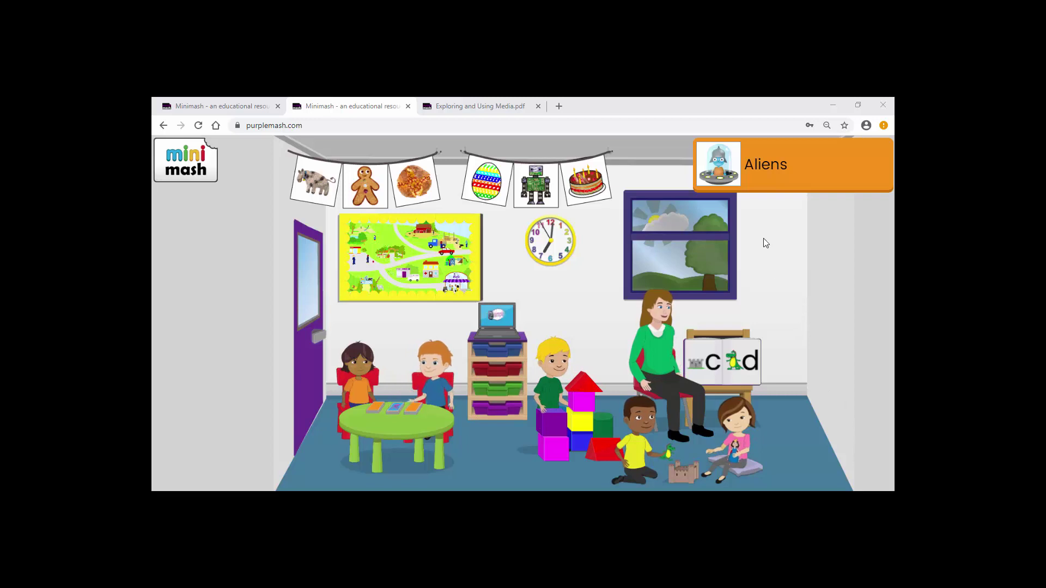
- View the pinned Aliens activities as the pupil, close them, and look through the Aliens tray to the Rocket 2 page before leaving it
{"action": "left_click", "coordinate": [720, 166]}
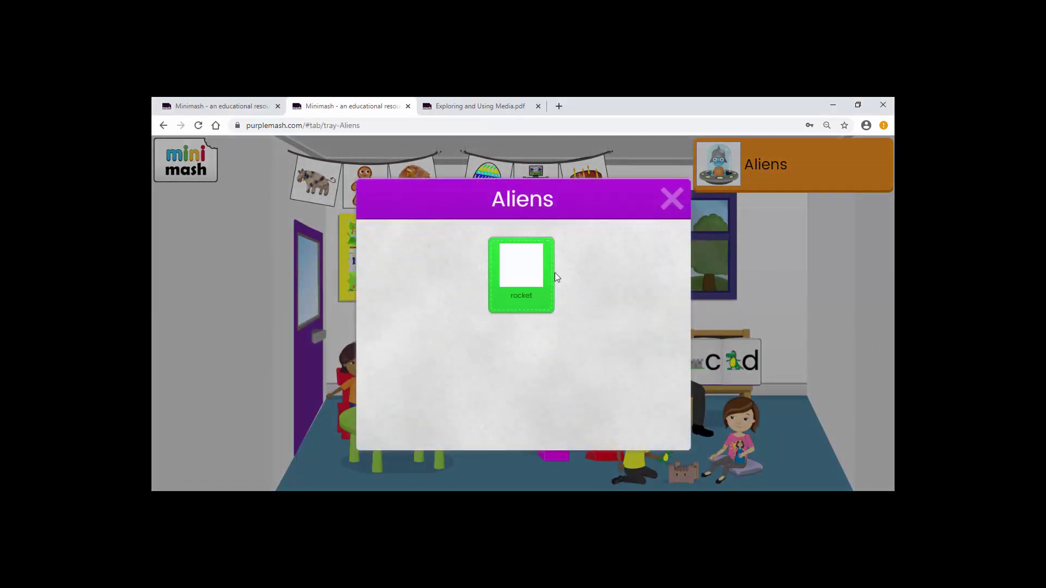
{"action": "left_click", "coordinate": [672, 200]}
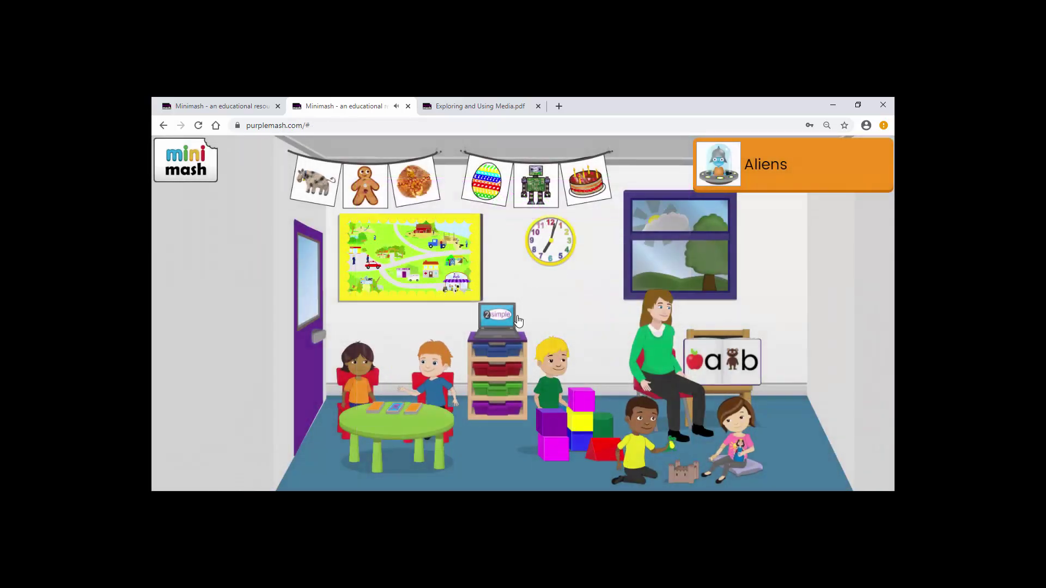
{"action": "left_click", "coordinate": [506, 369]}
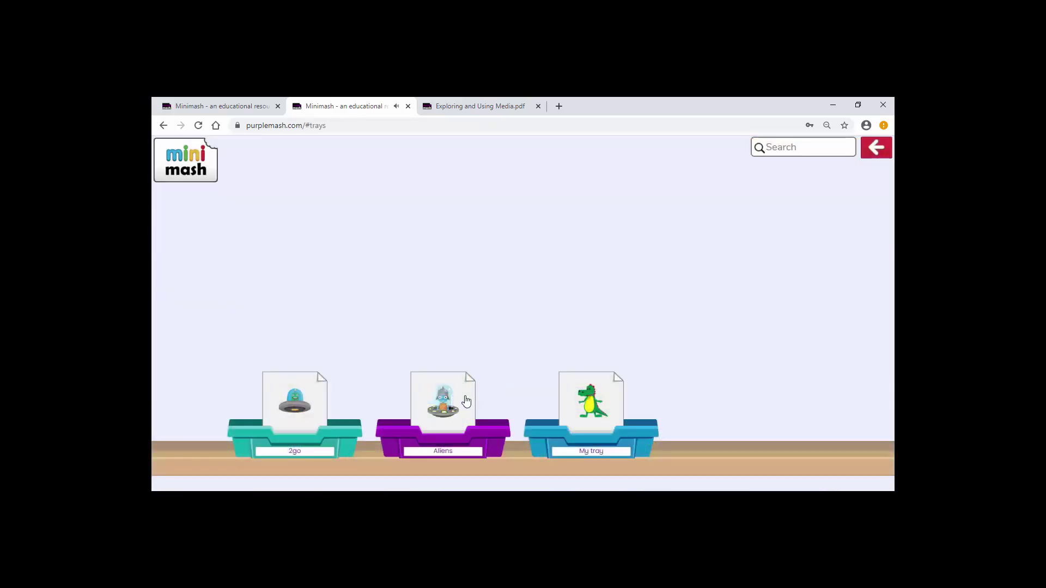
{"action": "left_click", "coordinate": [460, 395]}
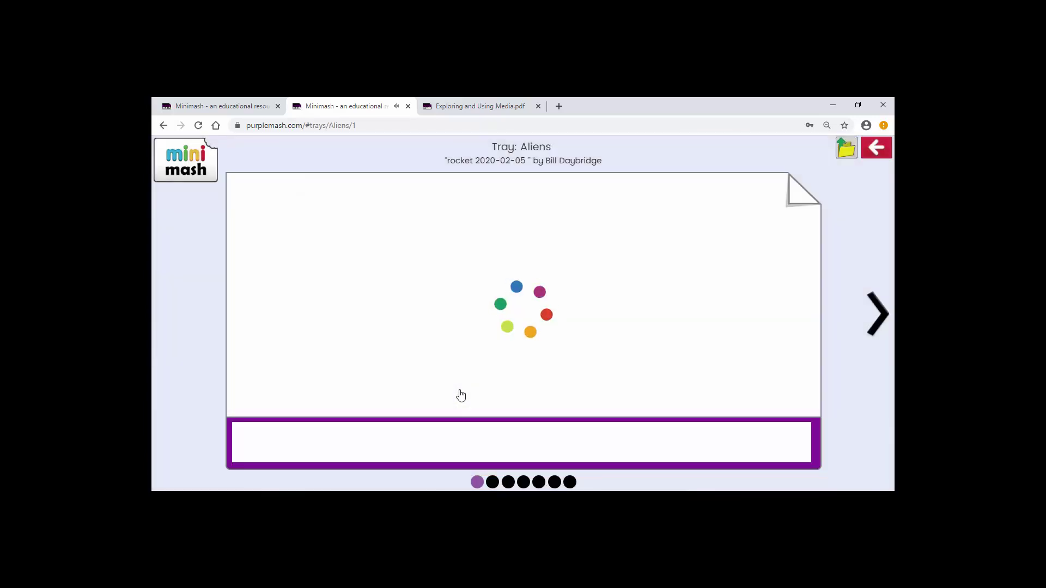
{"action": "left_click", "coordinate": [492, 483]}
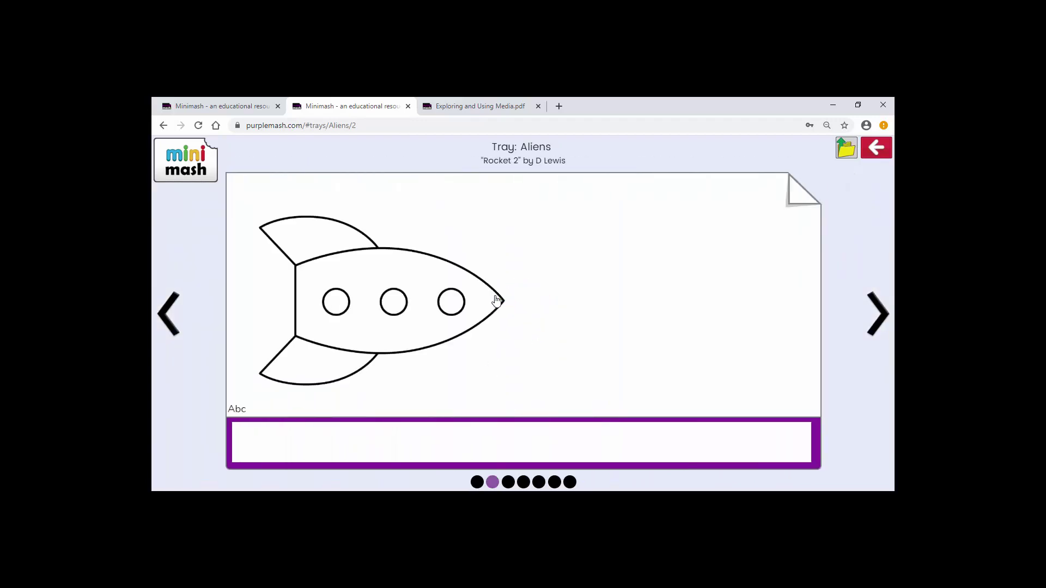
{"action": "left_click", "coordinate": [877, 147]}
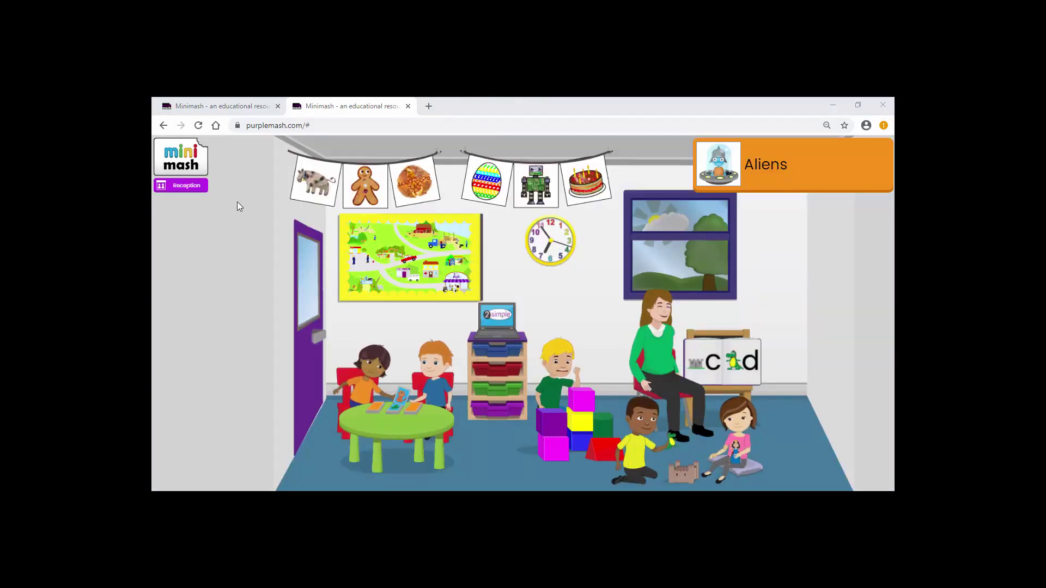
- Open the Exploring and Using Media document from the Expressive Arts section of the Reception scheme of work and examine its resources and lesson ideas
{"action": "left_click", "coordinate": [183, 159]}
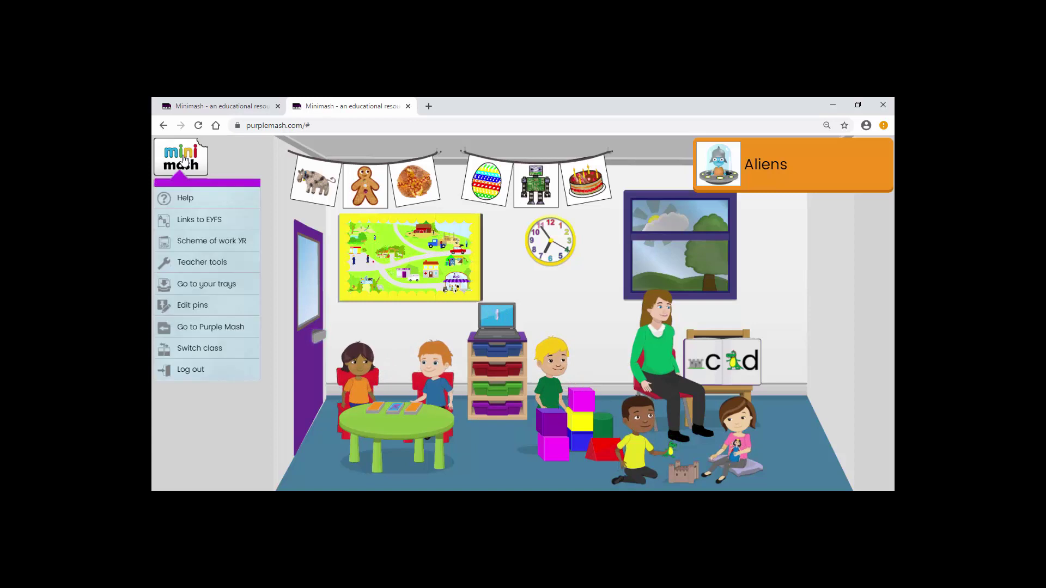
{"action": "left_click", "coordinate": [193, 241]}
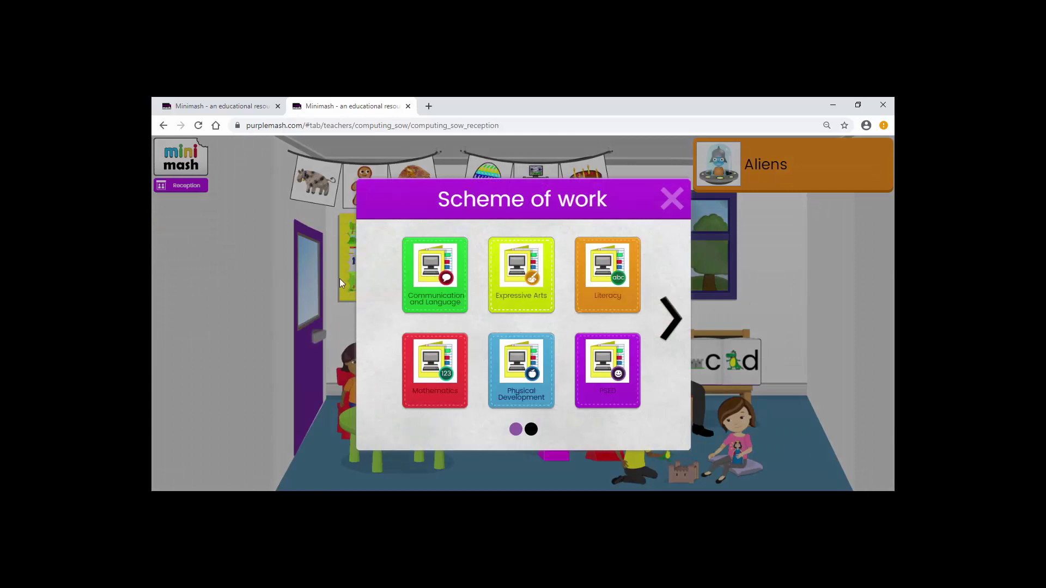
{"action": "left_click", "coordinate": [509, 296]}
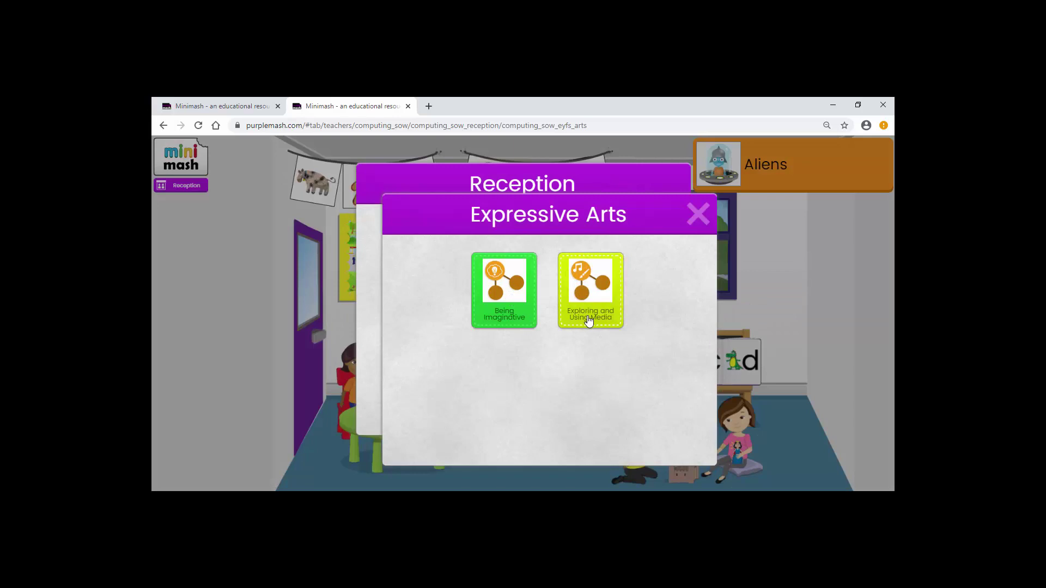
{"action": "left_click", "coordinate": [589, 321]}
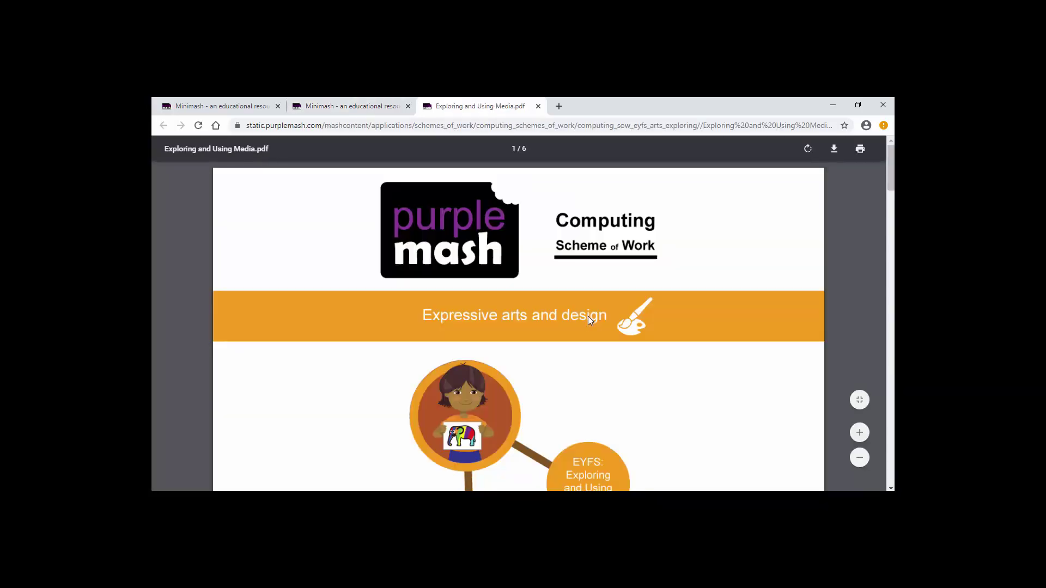
{"action": "scroll", "coordinate": [588, 319], "scroll_direction": "down", "scroll_amount": 15}
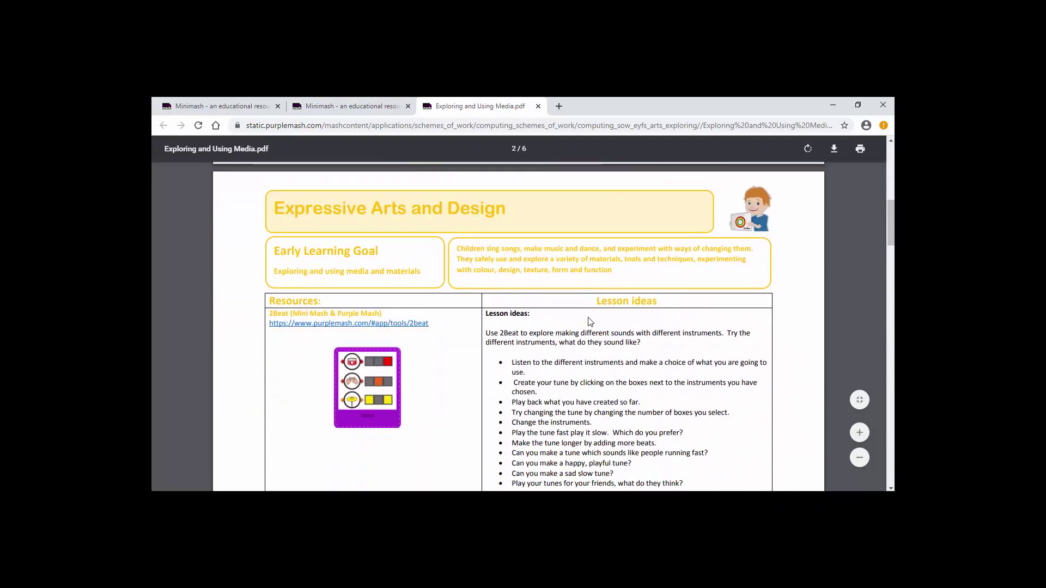
{"action": "scroll", "coordinate": [588, 322], "scroll_direction": "down", "scroll_amount": 2}
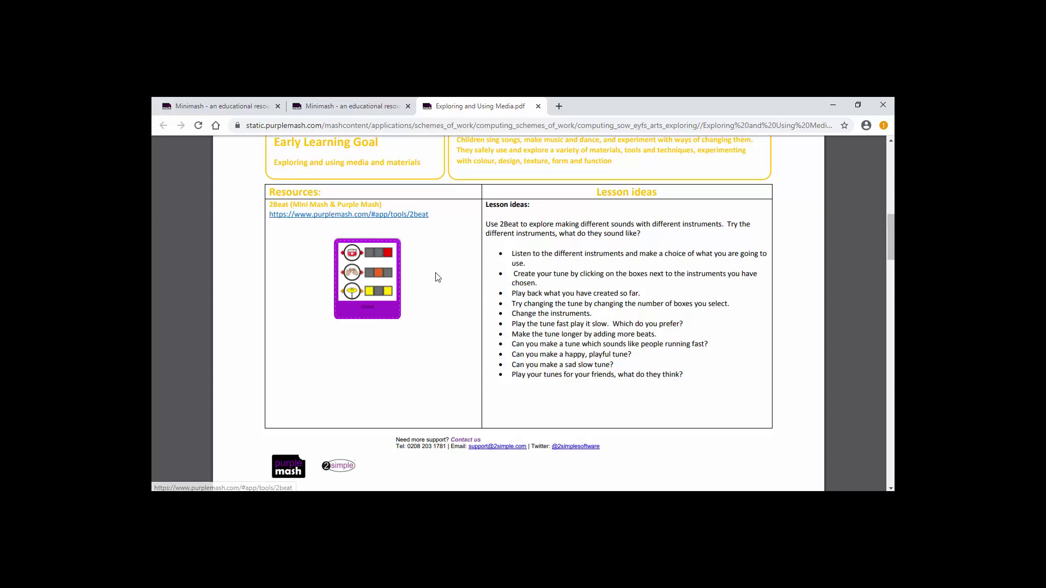
{"action": "scroll", "coordinate": [434, 276], "scroll_direction": "down", "scroll_amount": 7}
{"action": "scroll", "coordinate": [439, 280], "scroll_direction": "down", "scroll_amount": 7}
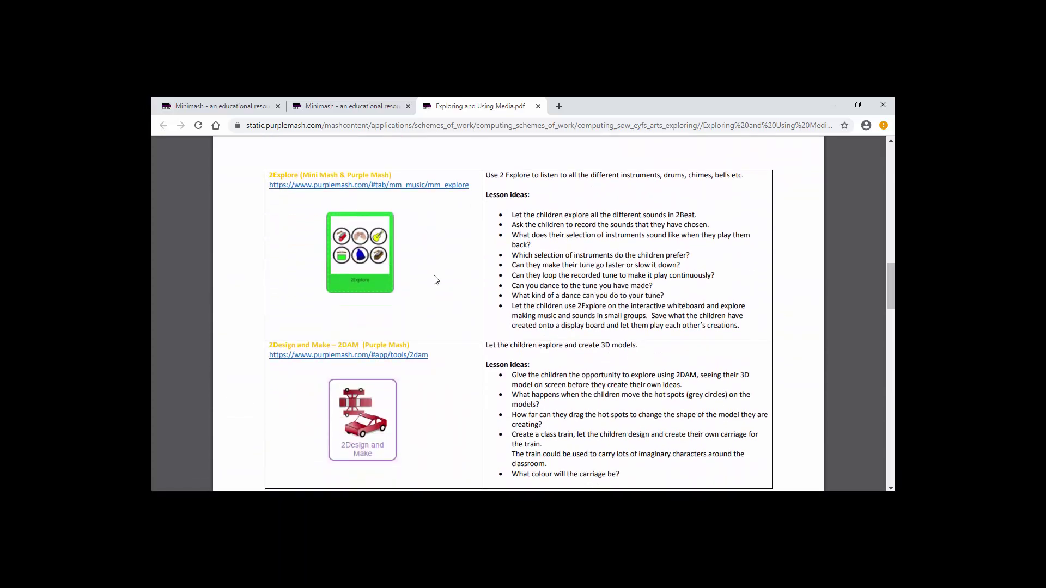
- Examine the 2Design and Make and 2Paint a Picture lesson ideas, and go back to the start of the document
{"action": "scroll", "coordinate": [436, 280], "scroll_direction": "down", "scroll_amount": 3}
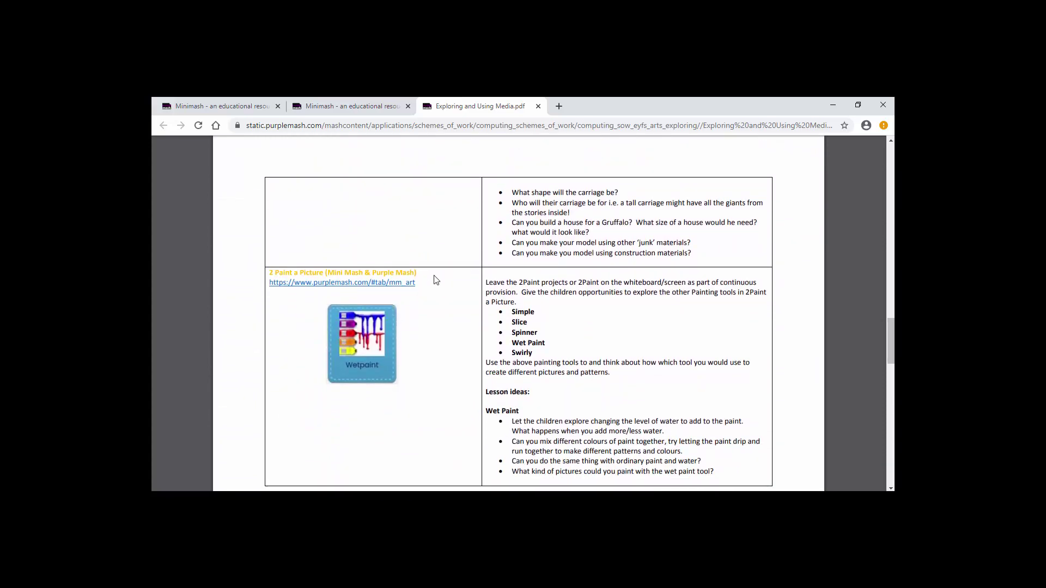
{"action": "scroll", "coordinate": [436, 280], "scroll_direction": "up", "scroll_amount": 2}
{"action": "scroll", "coordinate": [436, 281], "scroll_direction": "up", "scroll_amount": 9}
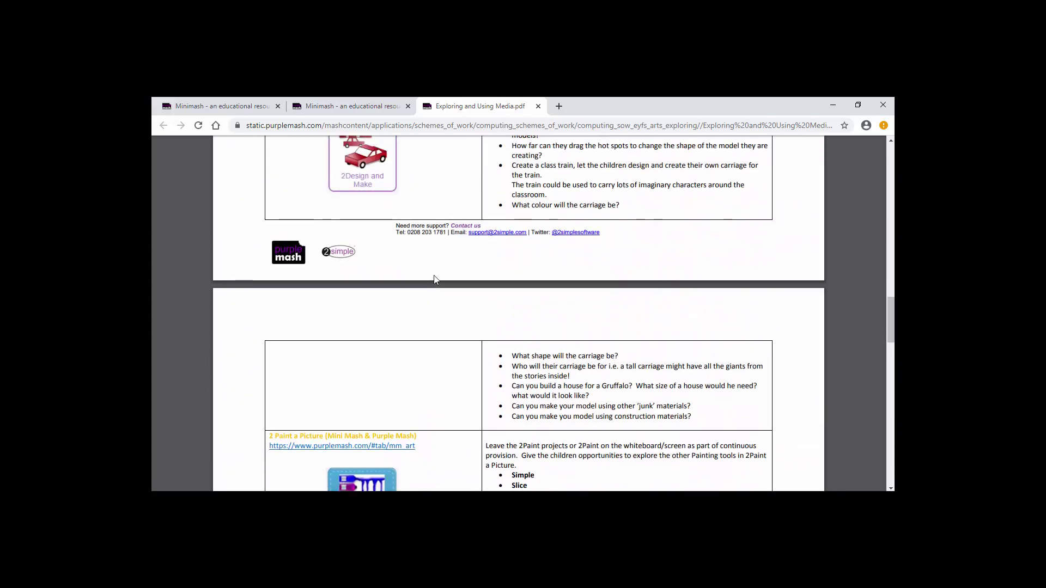
{"action": "scroll", "coordinate": [436, 280], "scroll_direction": "up", "scroll_amount": 18}
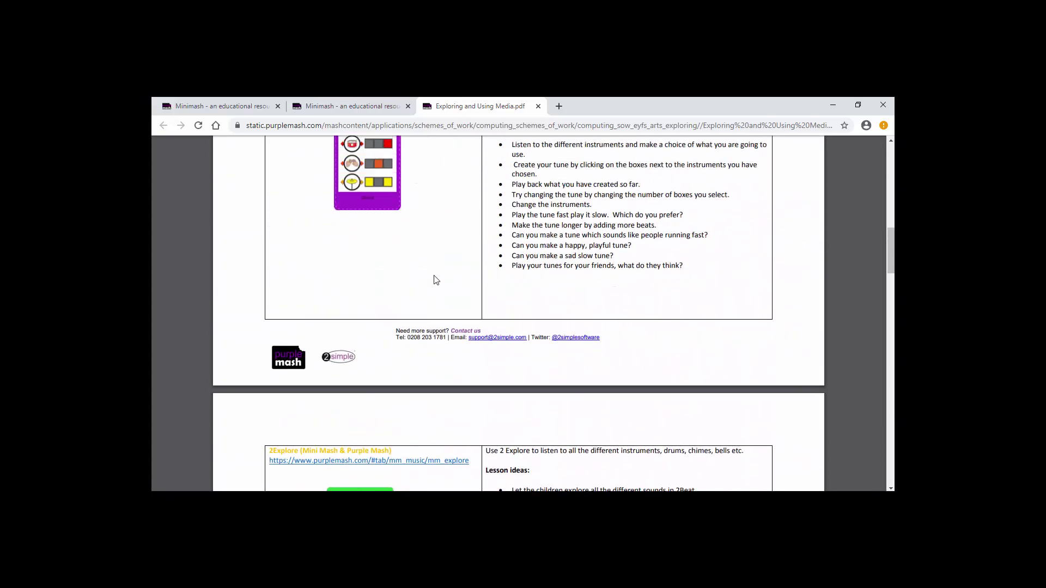
{"action": "scroll", "coordinate": [434, 278], "scroll_direction": "up", "scroll_amount": 5}
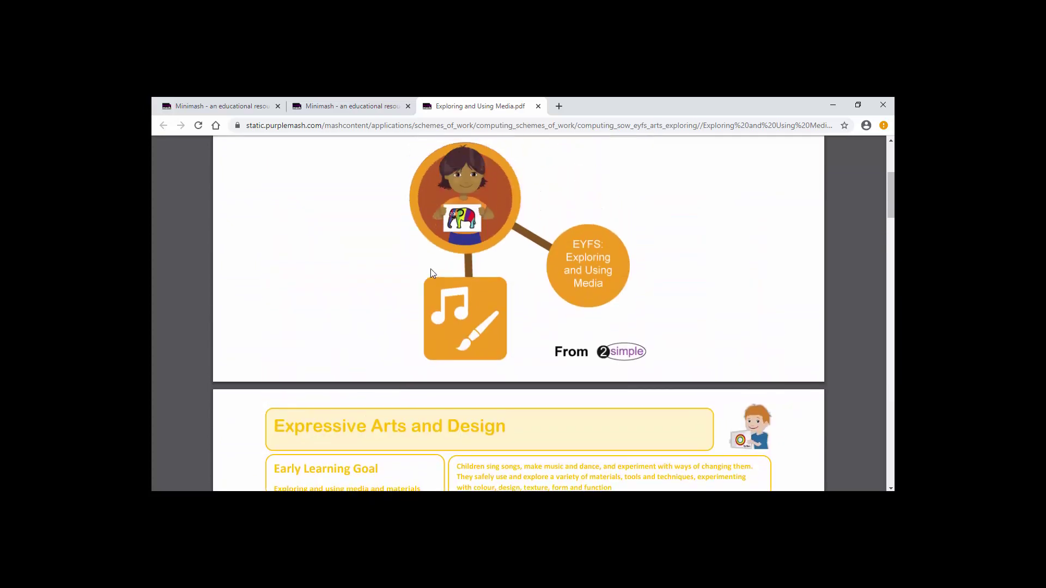
- Return to the Mini Mash Reception classroom and open the help videos with the tour of MiniMash
{"action": "key", "text": "ctrl+shift+Tab"}
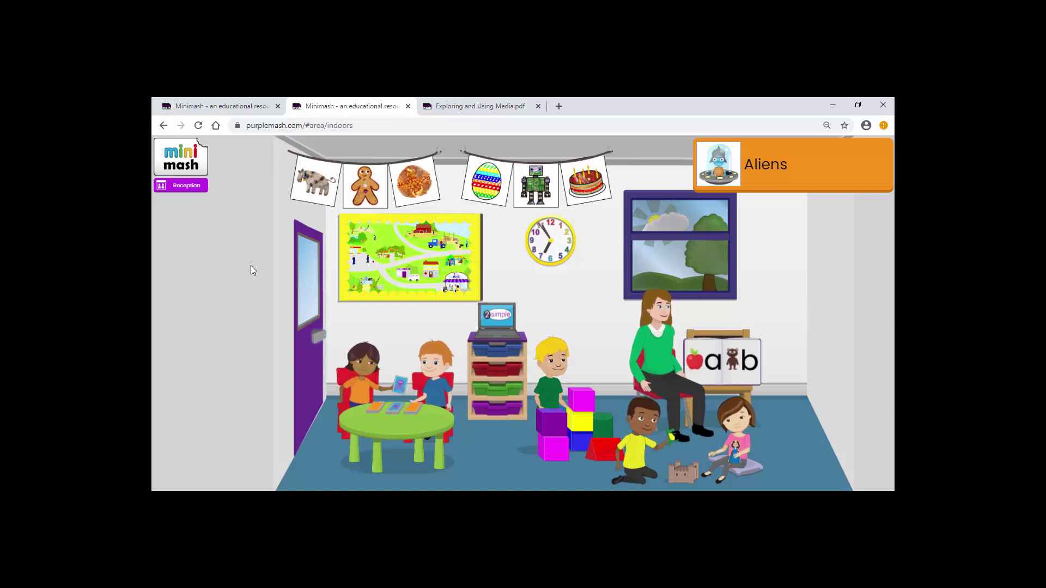
{"action": "left_click", "coordinate": [194, 156]}
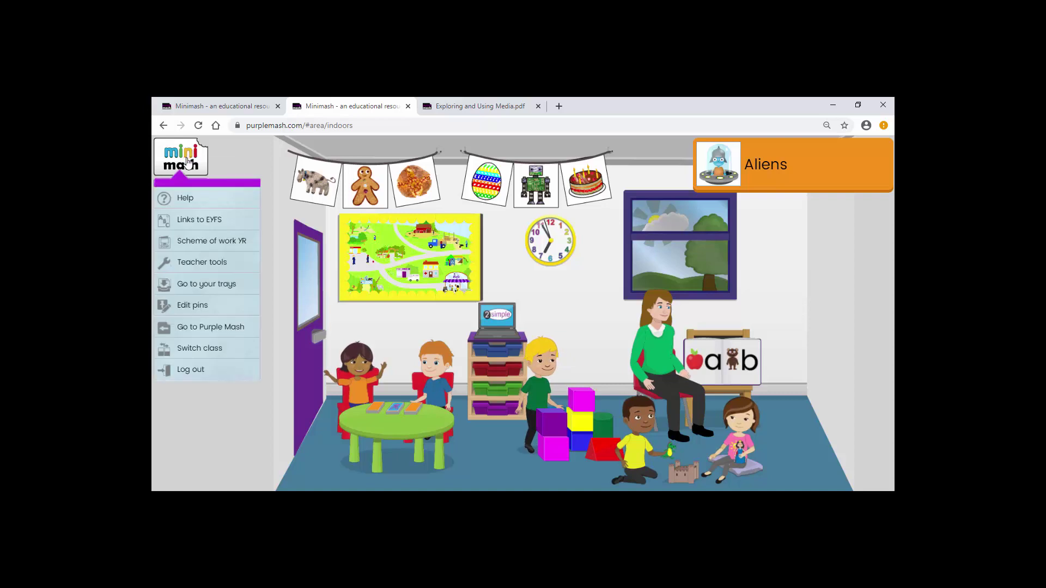
{"action": "left_click", "coordinate": [185, 199]}
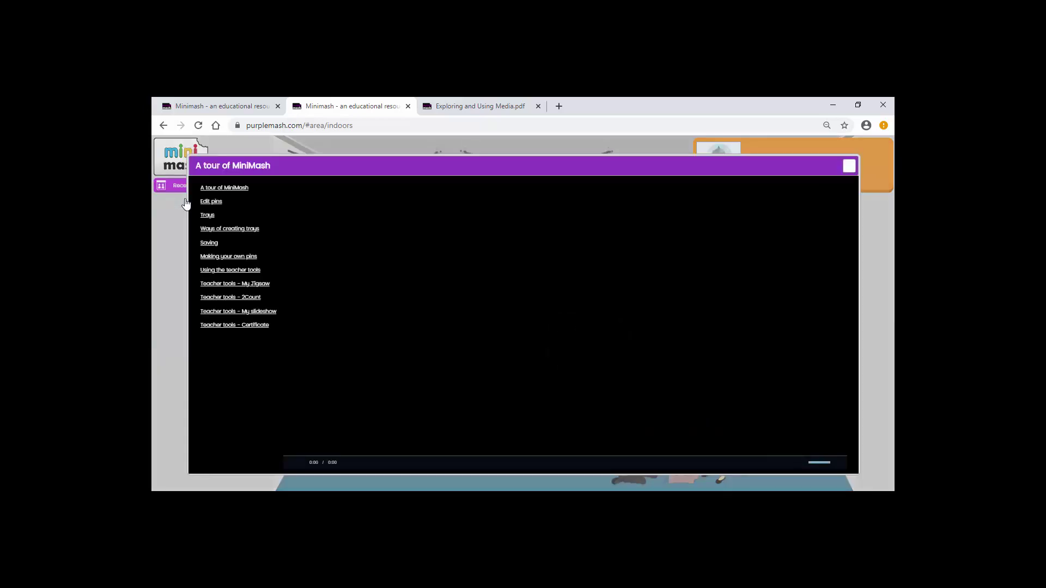